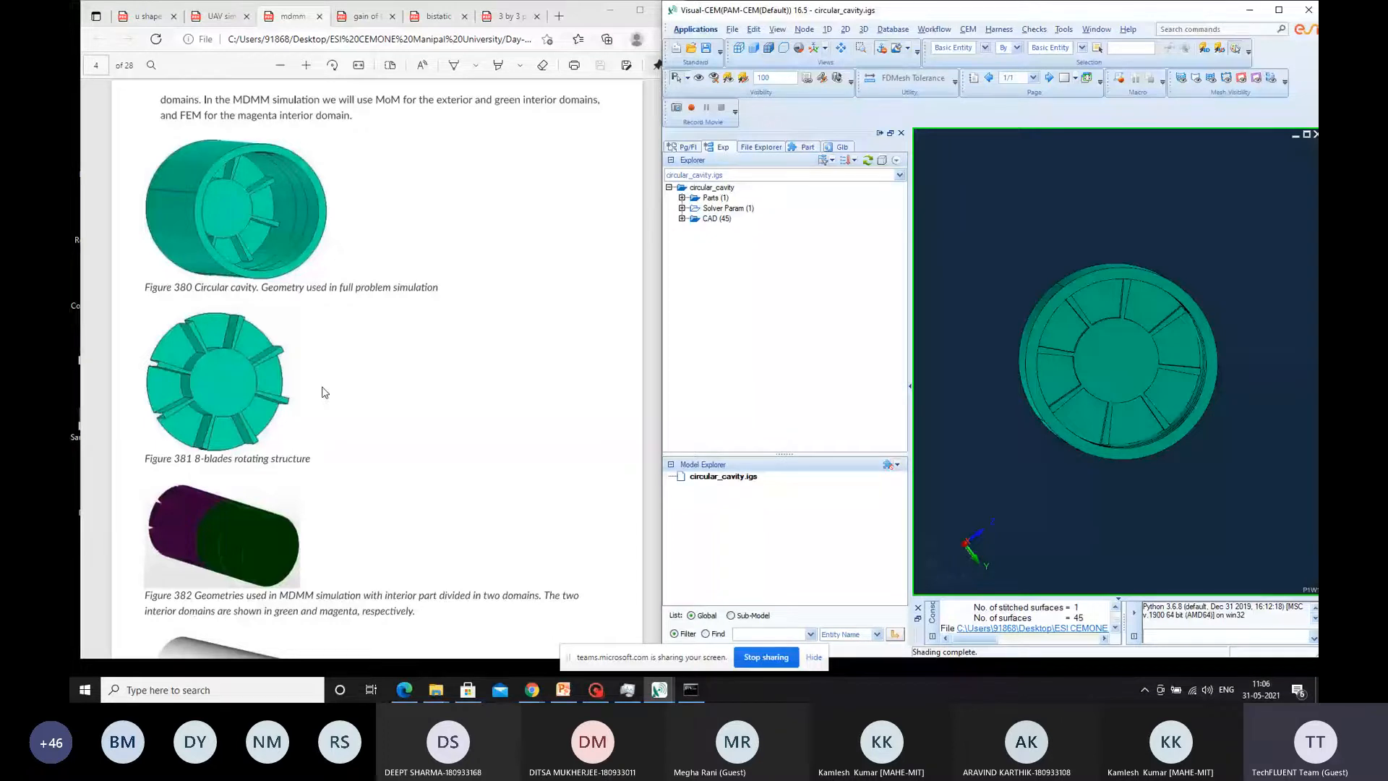
Step: Review the tutorial's circular cavity figures, geometry description, full problem simulation instructions and MDMM simulation section
{"action": "scroll", "coordinate": [184, 441], "scroll_direction": "down", "scroll_amount": 1}
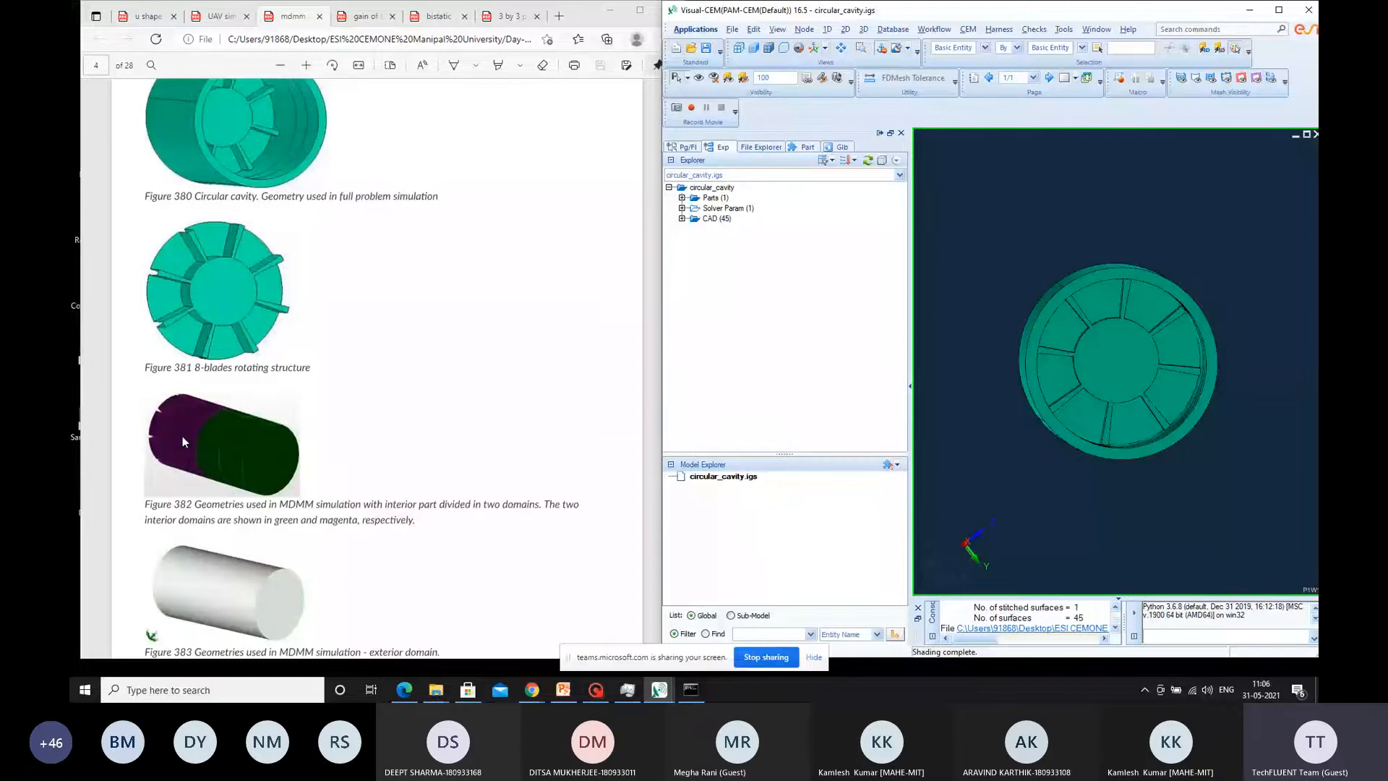
{"action": "scroll", "coordinate": [309, 395], "scroll_direction": "down", "scroll_amount": 6}
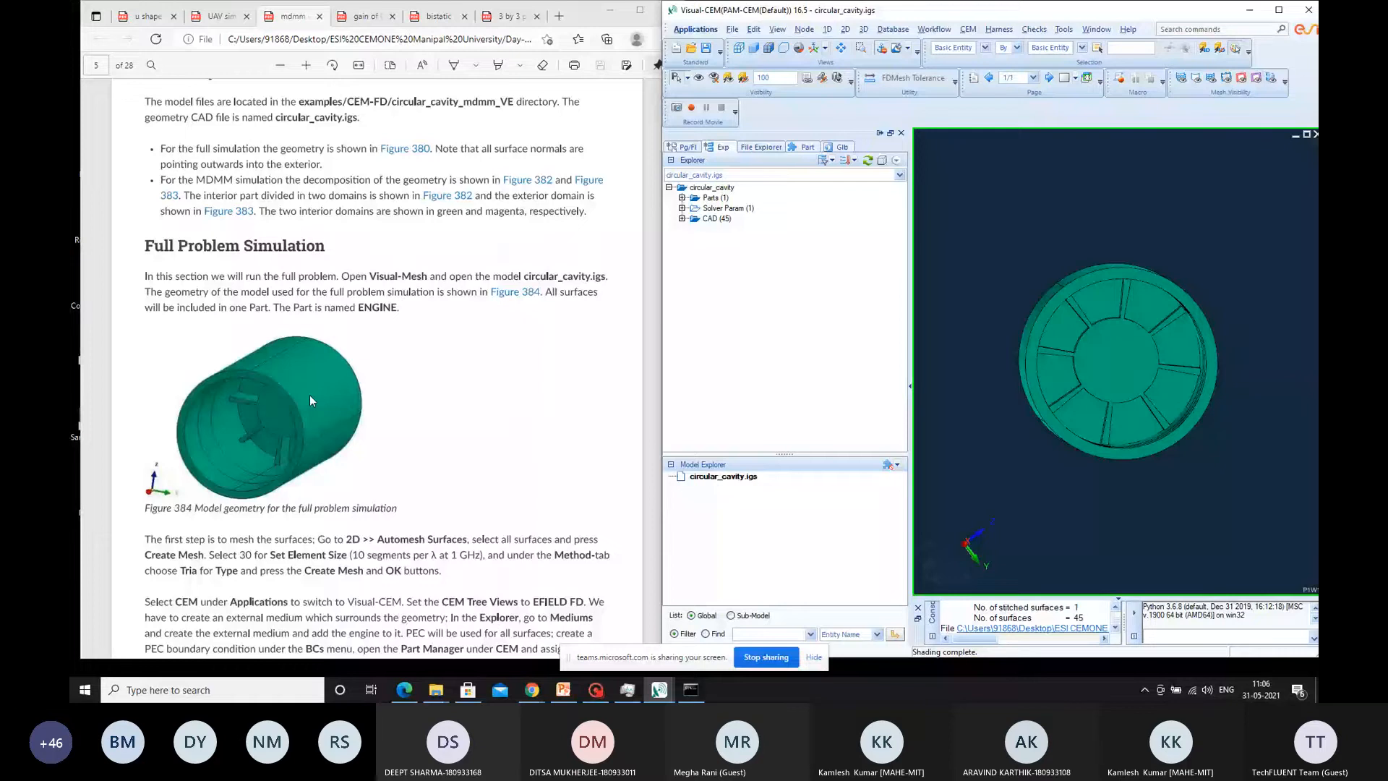
{"action": "scroll", "coordinate": [311, 399], "scroll_direction": "down", "scroll_amount": 5}
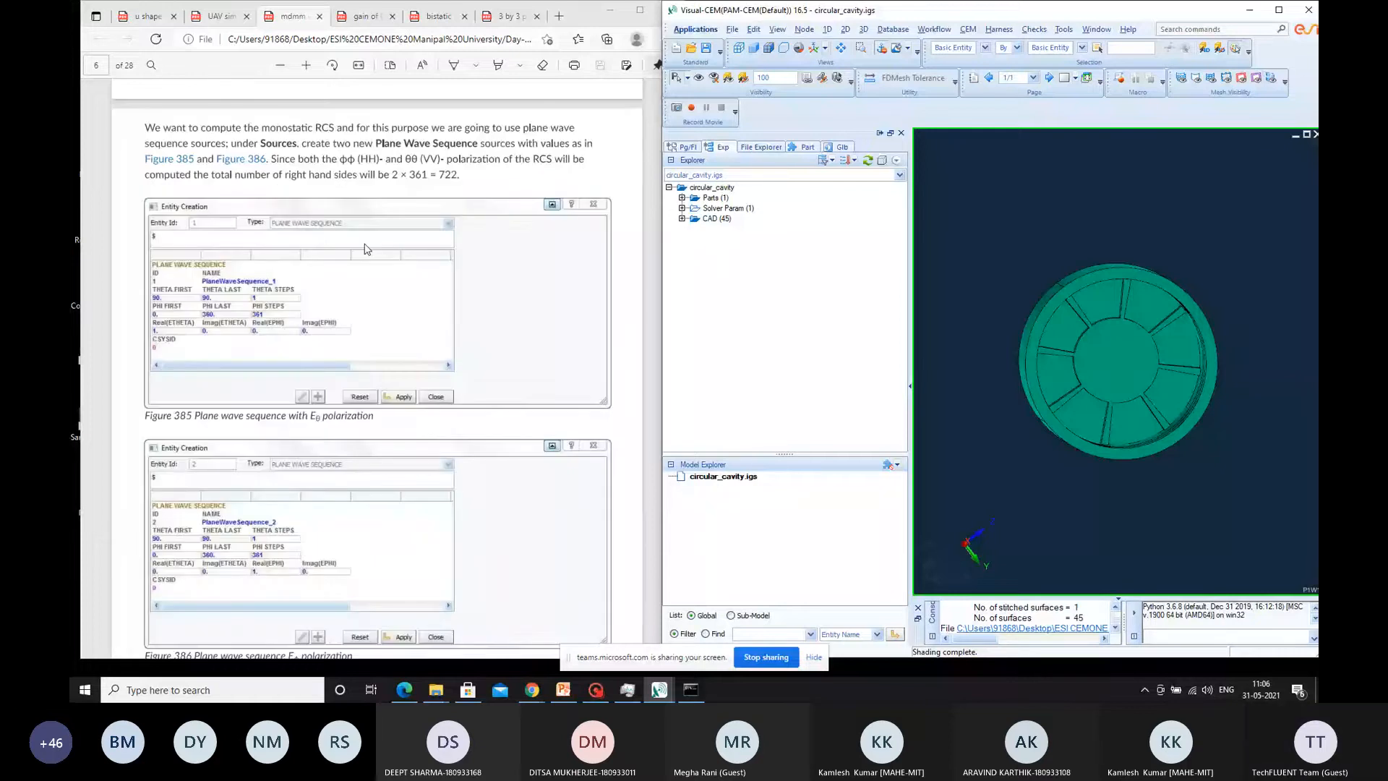
{"action": "scroll", "coordinate": [376, 251], "scroll_direction": "up", "scroll_amount": 12}
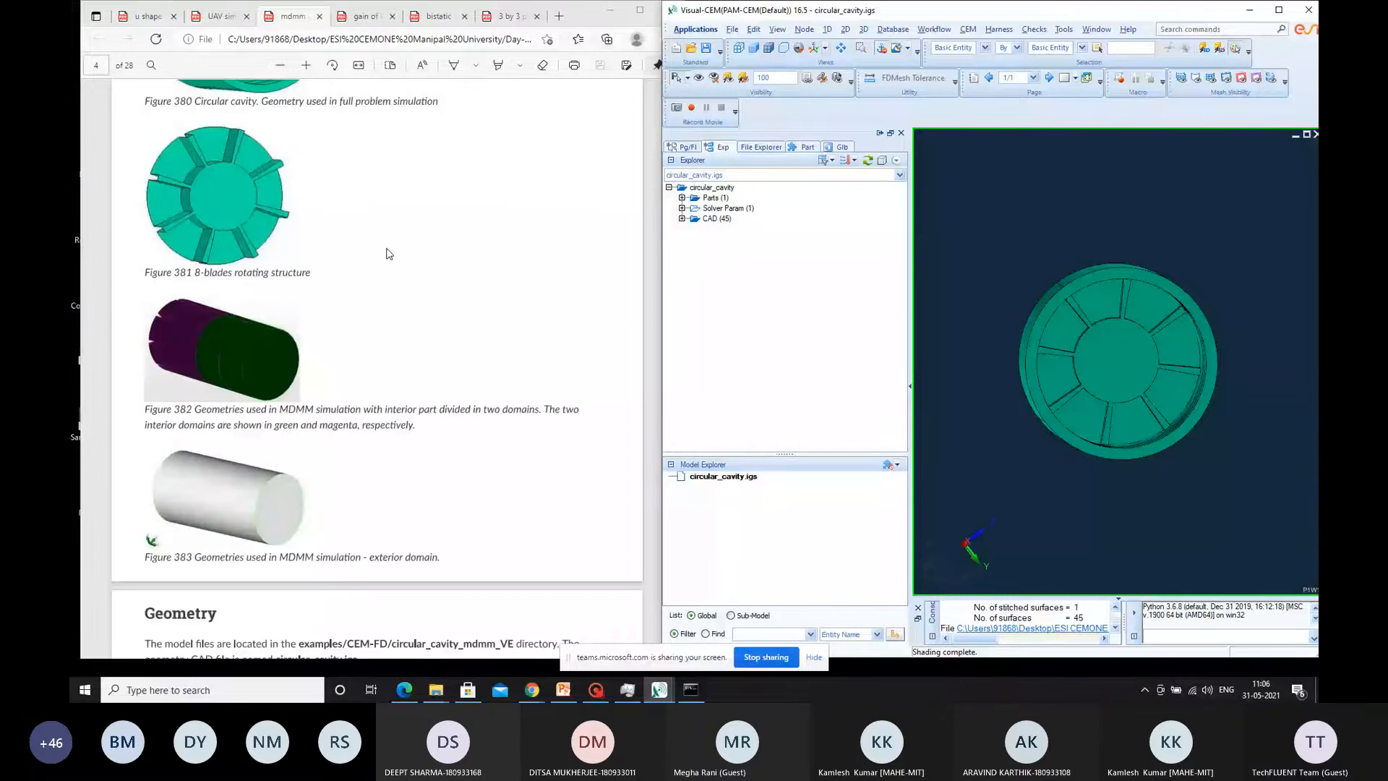
{"action": "scroll", "coordinate": [389, 253], "scroll_direction": "down", "scroll_amount": 5}
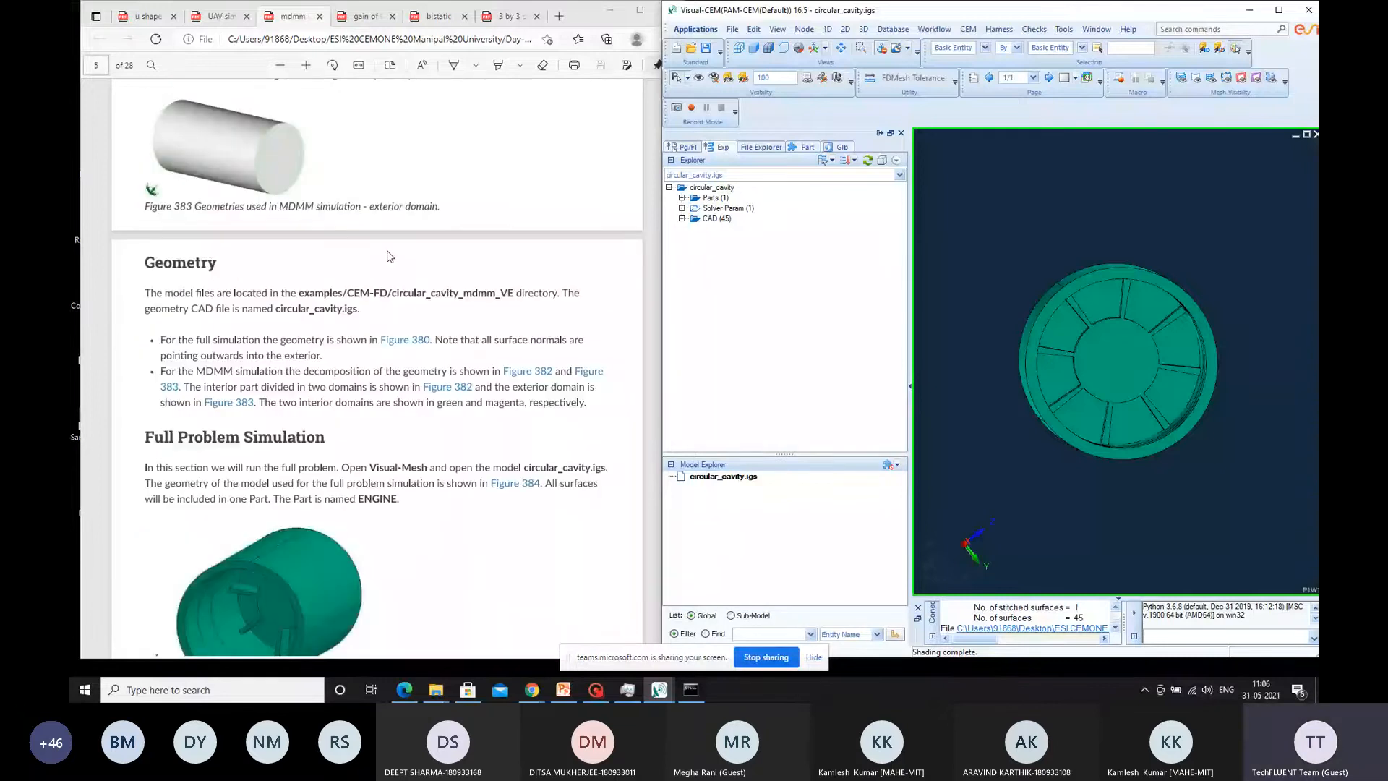
{"action": "scroll", "coordinate": [391, 256], "scroll_direction": "down", "scroll_amount": 5}
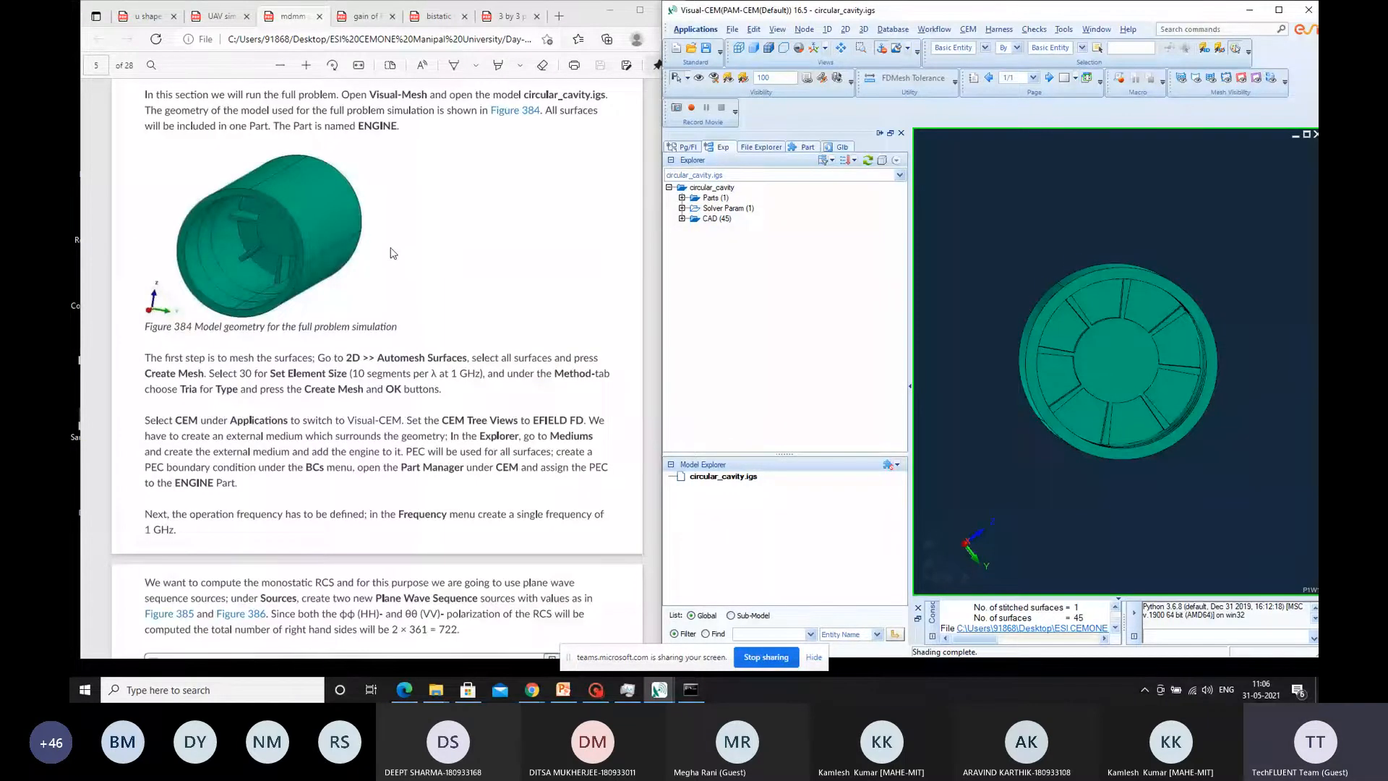
{"action": "scroll", "coordinate": [393, 252], "scroll_direction": "down", "scroll_amount": 1}
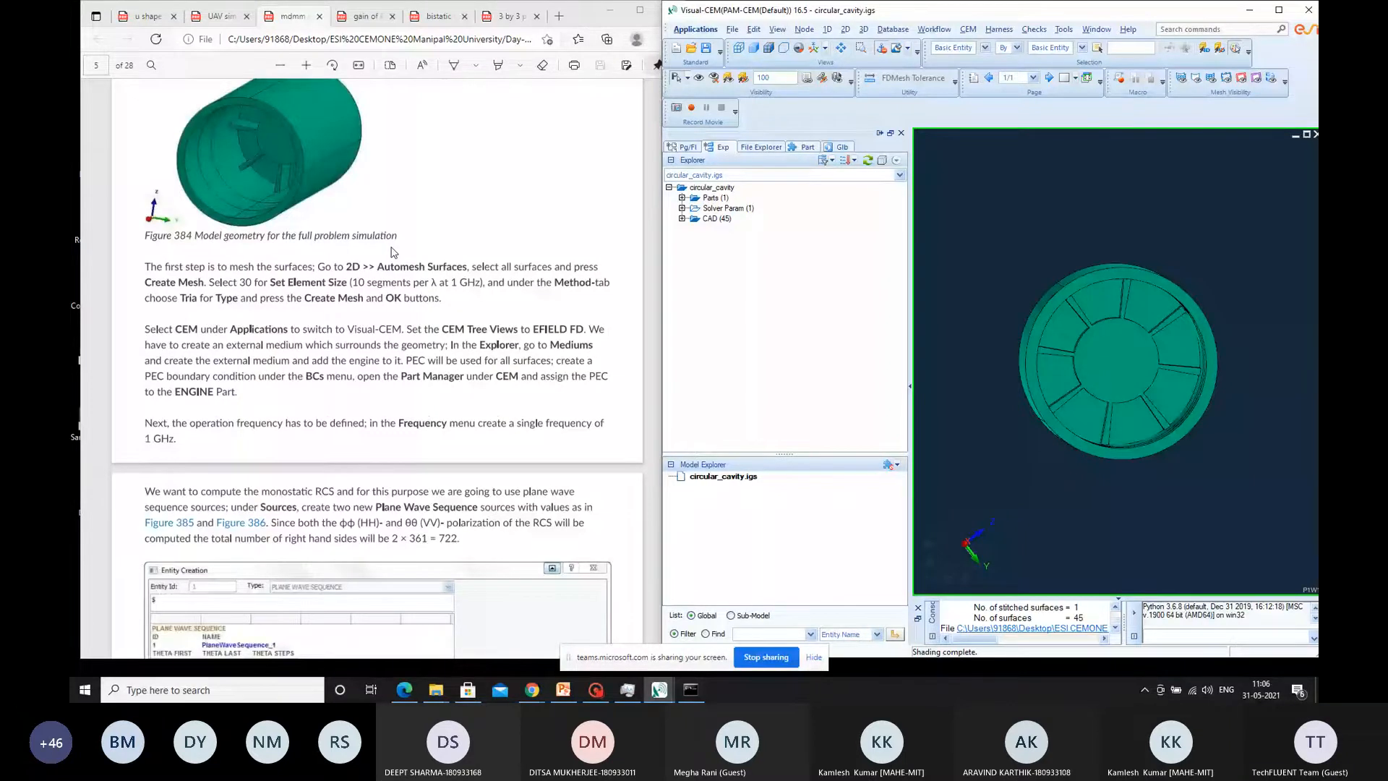
{"action": "scroll", "coordinate": [394, 252], "scroll_direction": "down", "scroll_amount": 20}
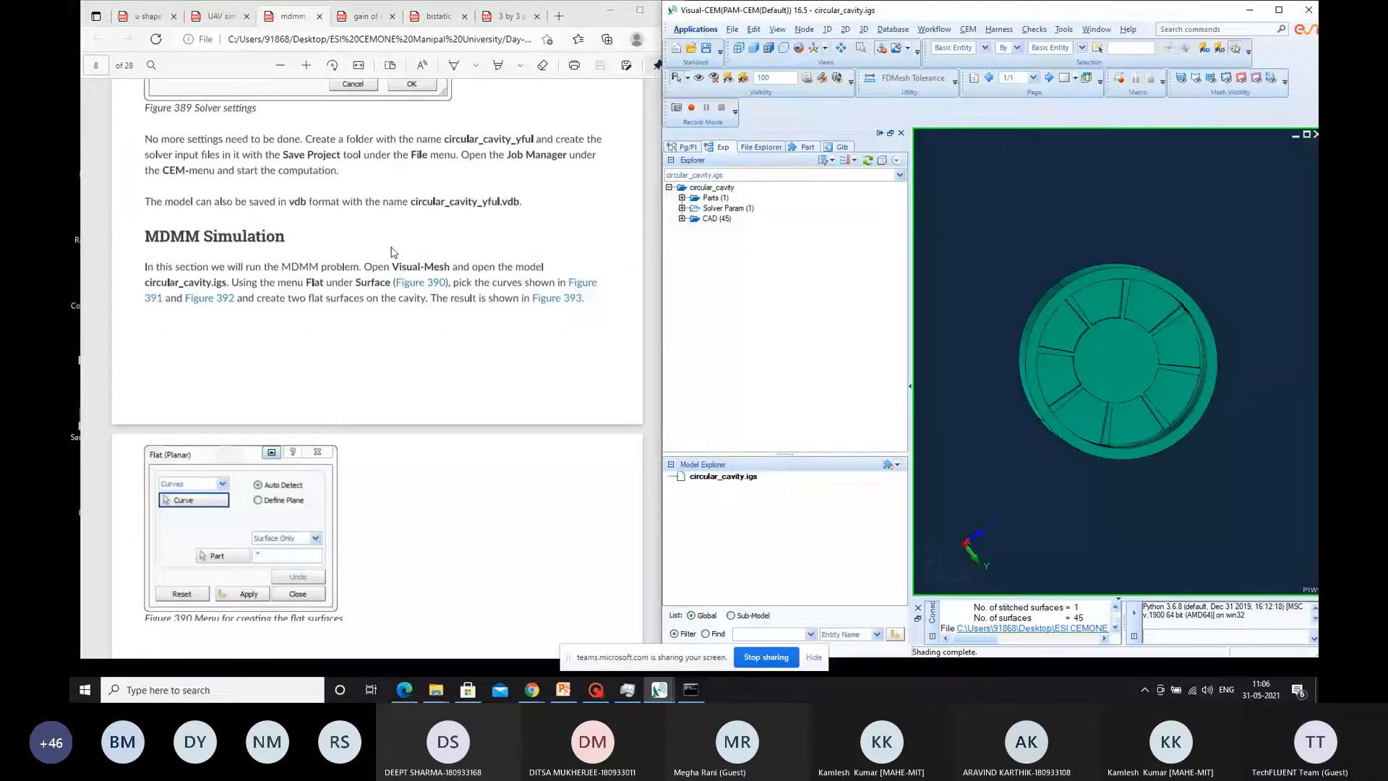
{"action": "scroll", "coordinate": [394, 251], "scroll_direction": "down", "scroll_amount": 1}
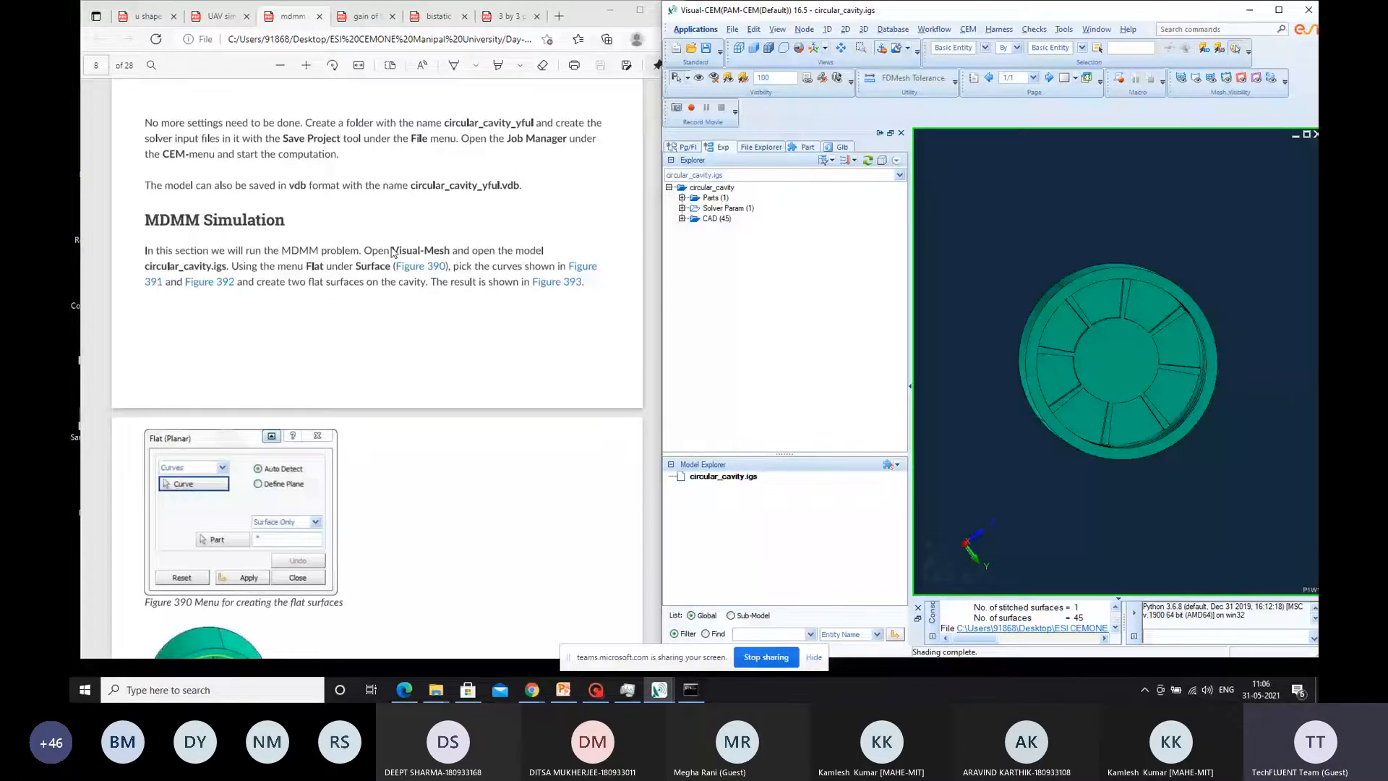
{"action": "scroll", "coordinate": [409, 261], "scroll_direction": "up", "scroll_amount": 20}
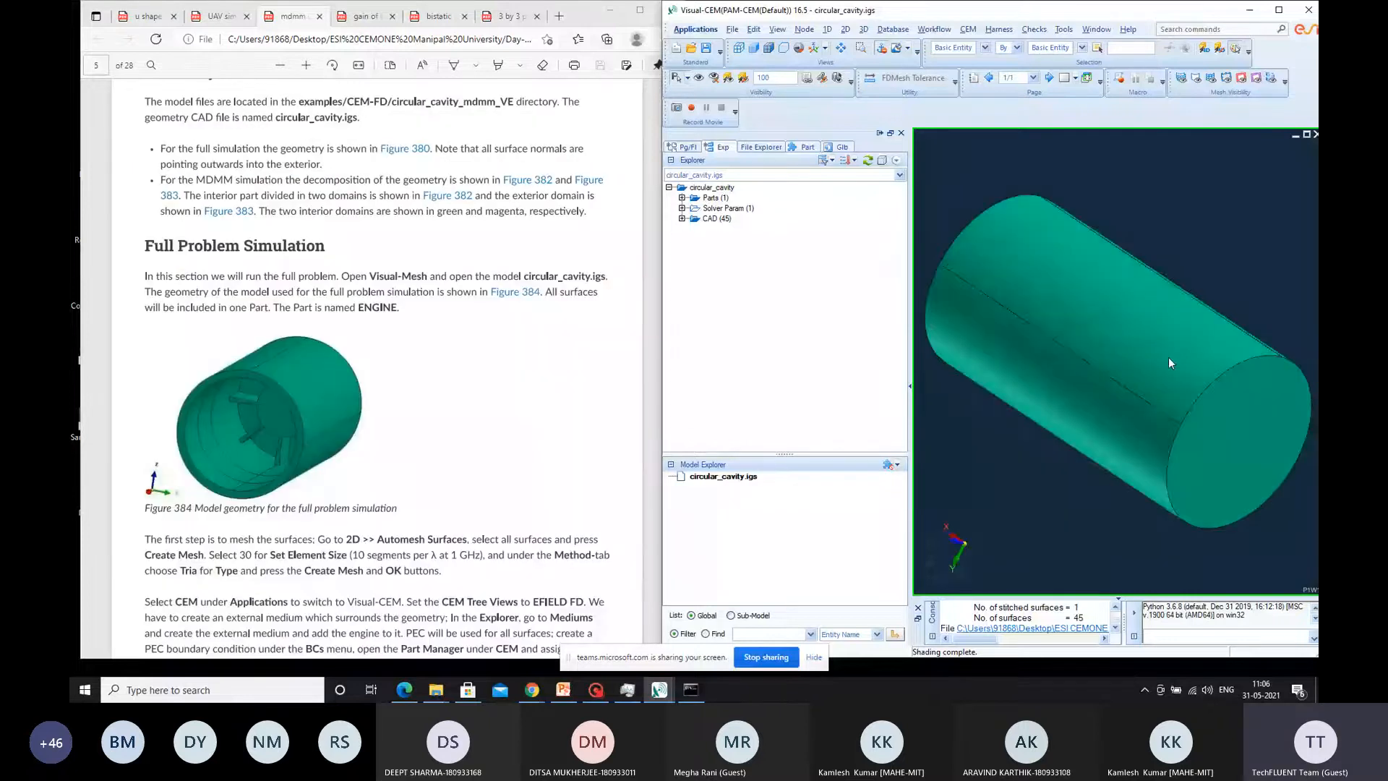
Step: Orient the circular cavity to show its open end and switch from Visual-CEM to Visual-Mesh
{"action": "left_click", "coordinate": [965, 547]}
{"action": "left_click", "coordinate": [965, 548]}
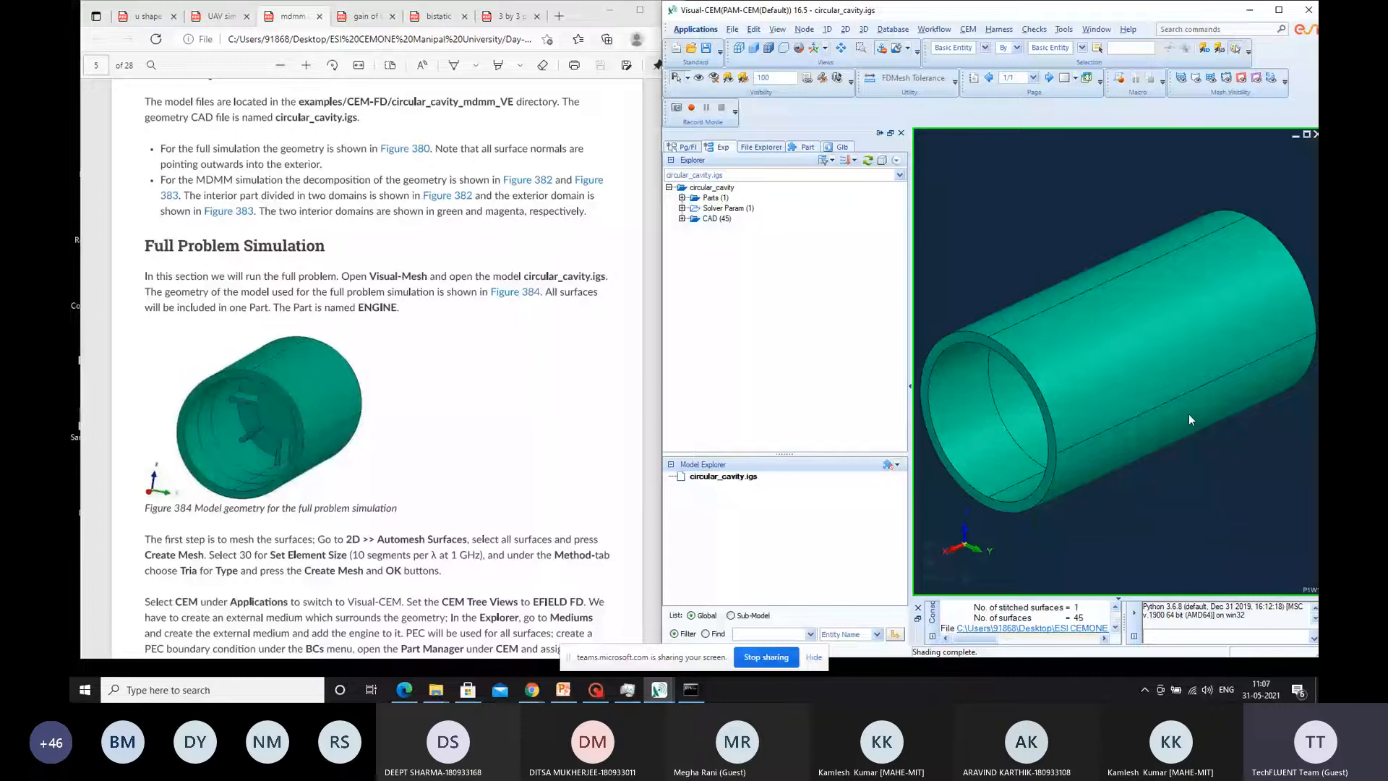
{"action": "left_click", "coordinate": [696, 29]}
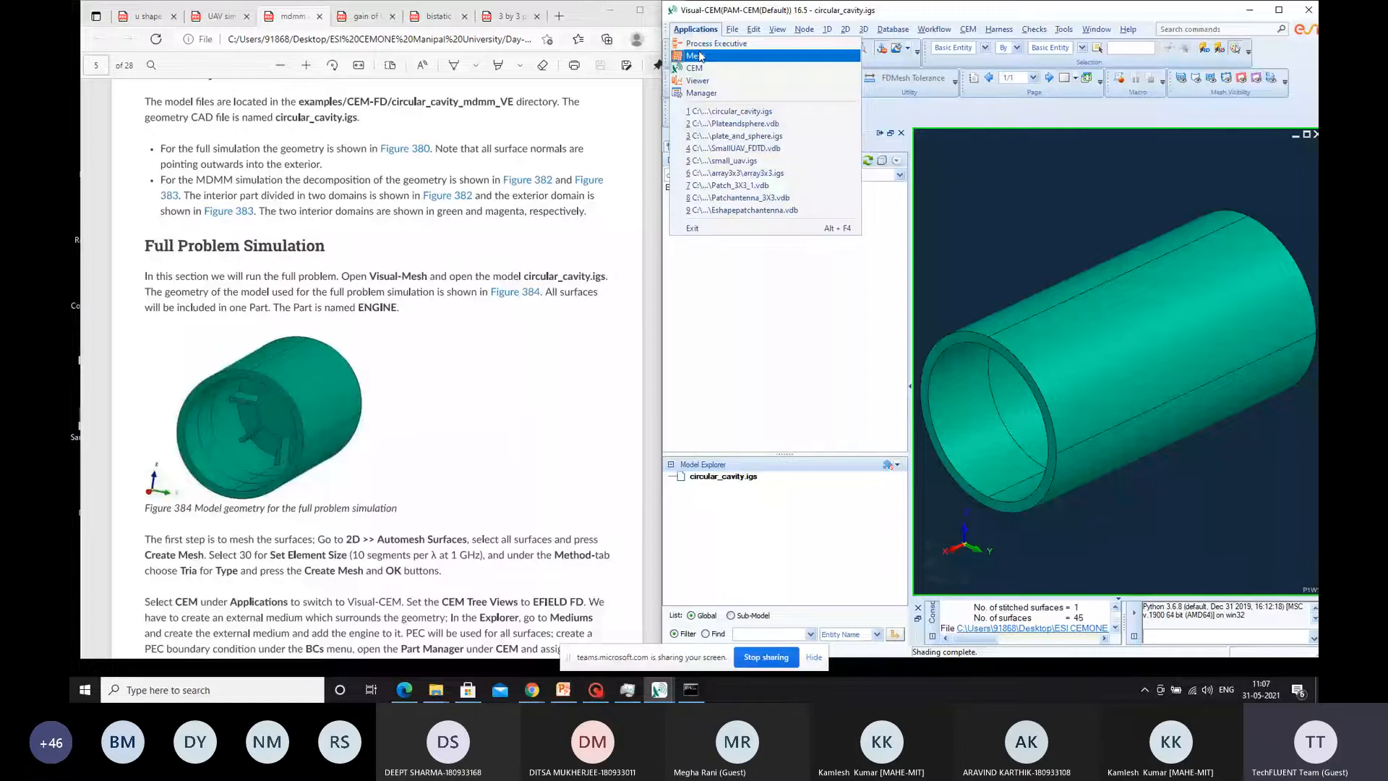
{"action": "left_click", "coordinate": [695, 56]}
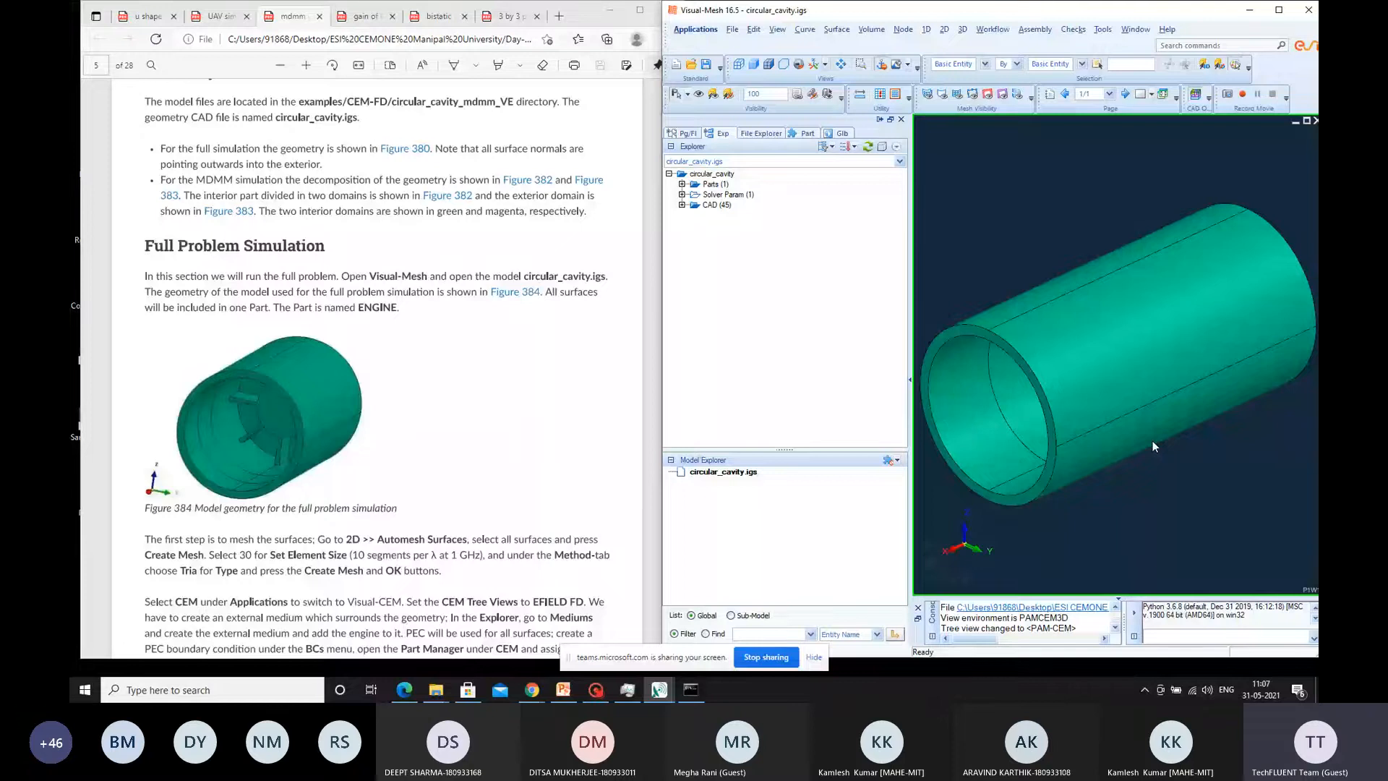
Step: Start Automesh Surfaces and select all surfaces of the circular cavity part for meshing
{"action": "scroll", "coordinate": [571, 323], "scroll_direction": "down", "scroll_amount": 4}
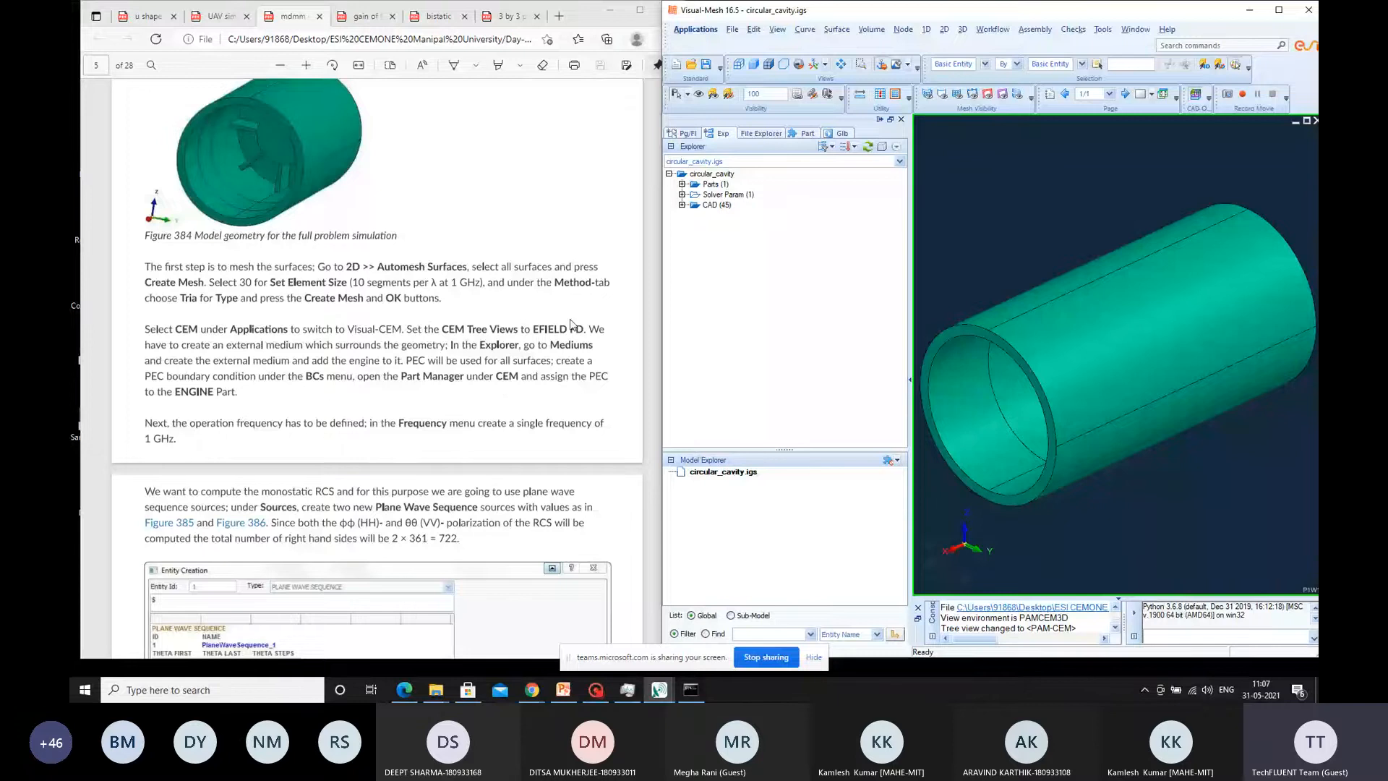
{"action": "left_click", "coordinate": [944, 29]}
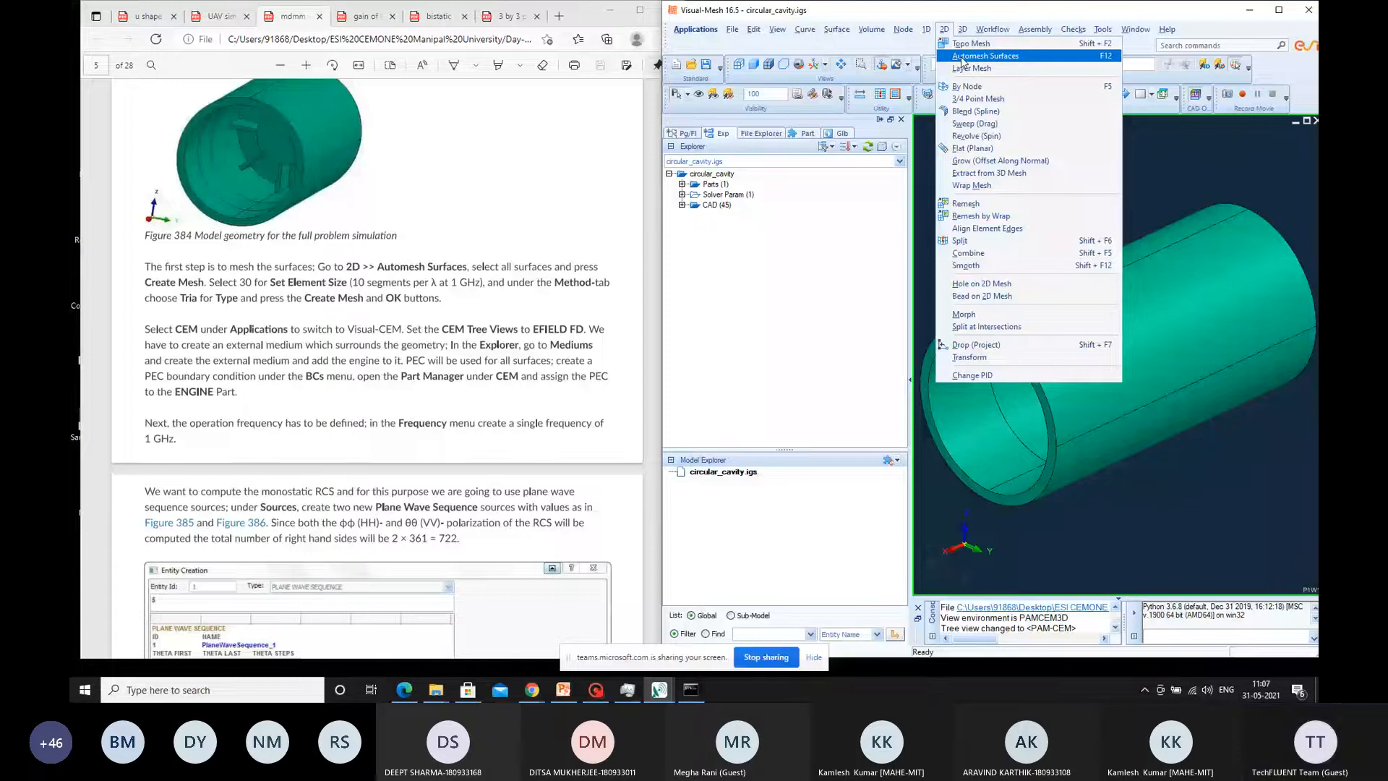
{"action": "left_click", "coordinate": [962, 56]}
{"action": "right_click", "coordinate": [712, 184]}
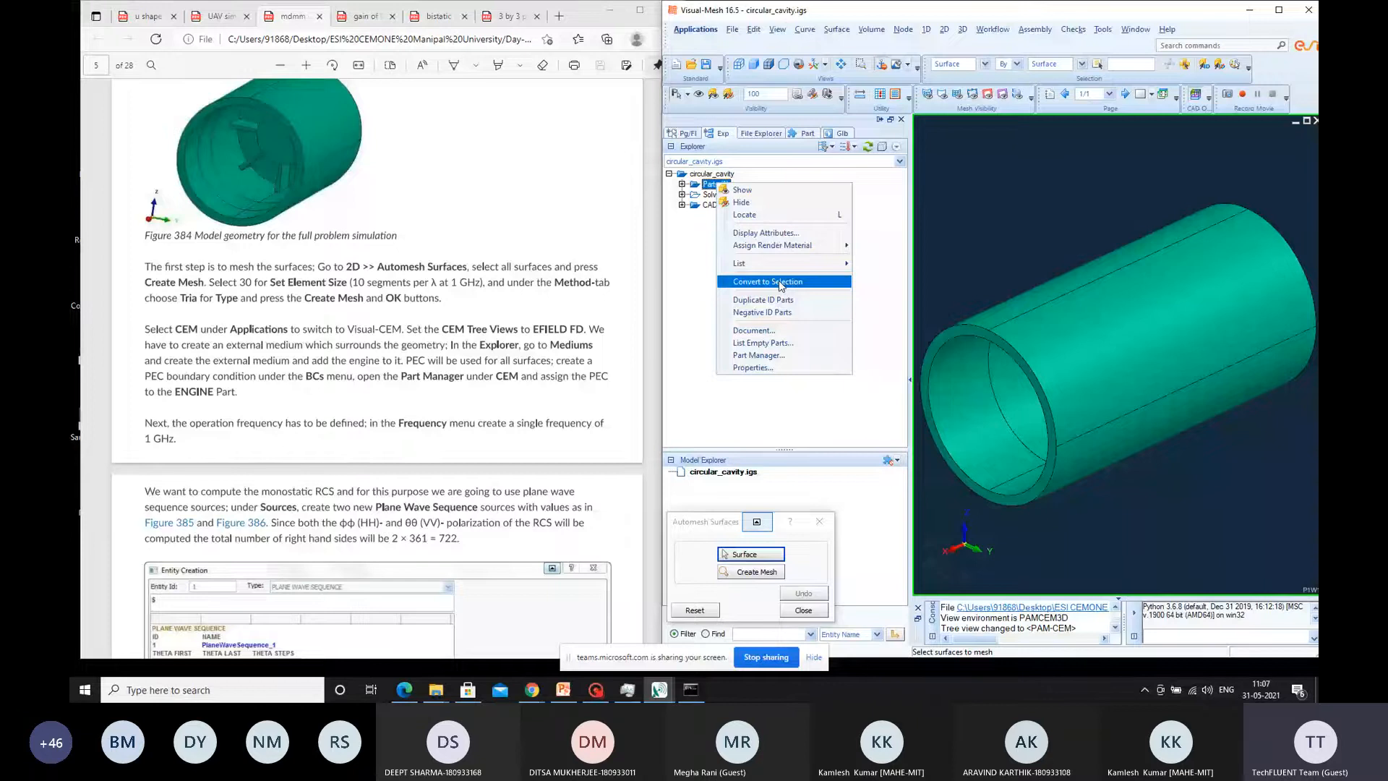
{"action": "left_click", "coordinate": [780, 282]}
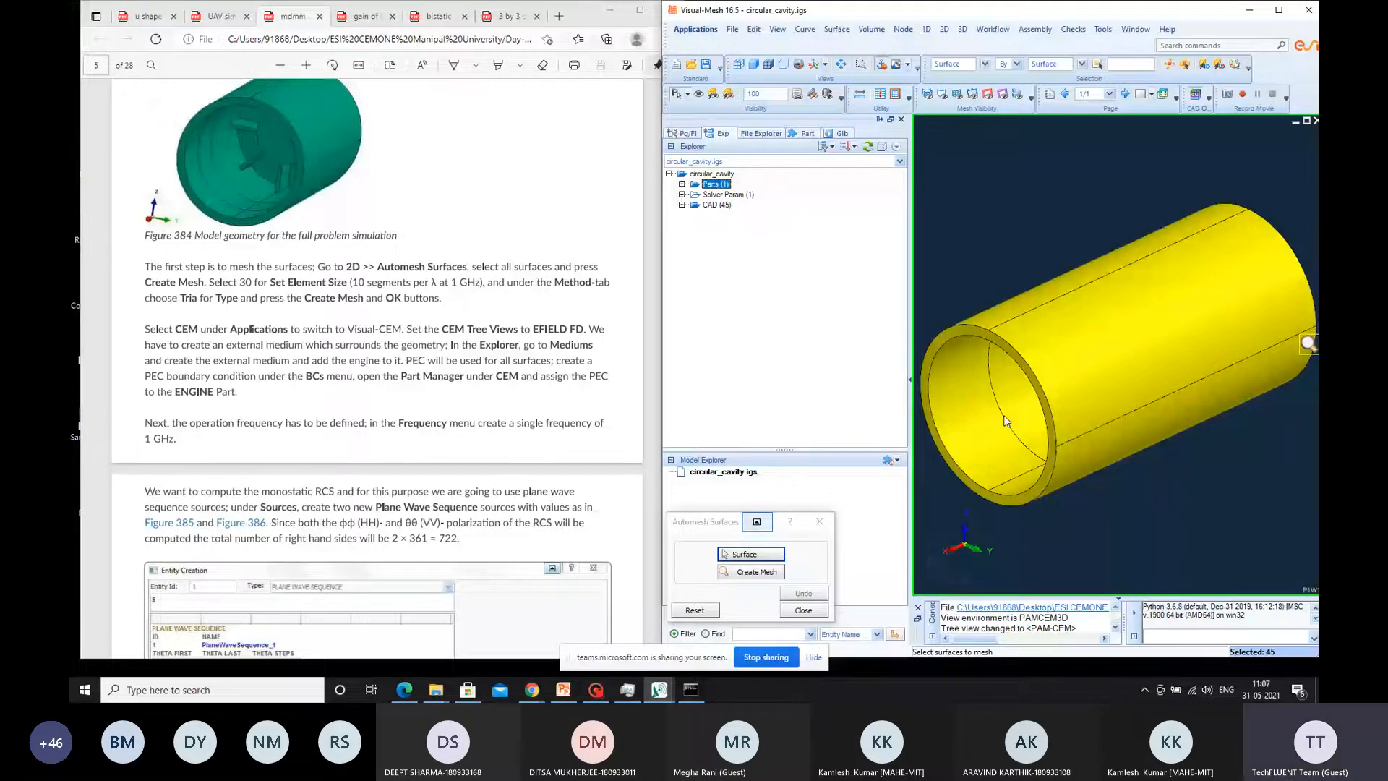
Step: Open the 2D mesh settings for the selected surfaces and set the element size to 30
{"action": "left_click", "coordinate": [761, 572]}
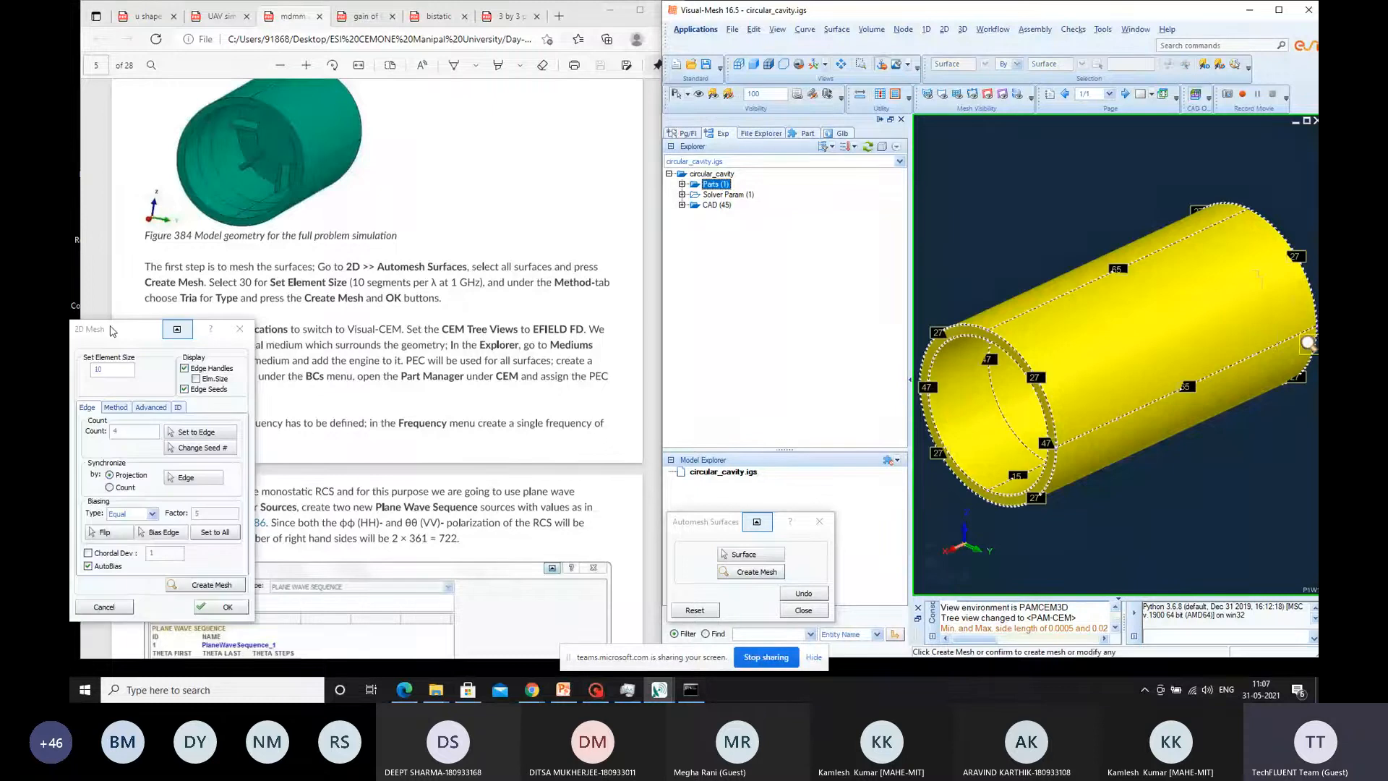
{"action": "left_click_drag", "start_coordinate": [113, 324], "coordinate": [728, 192]}
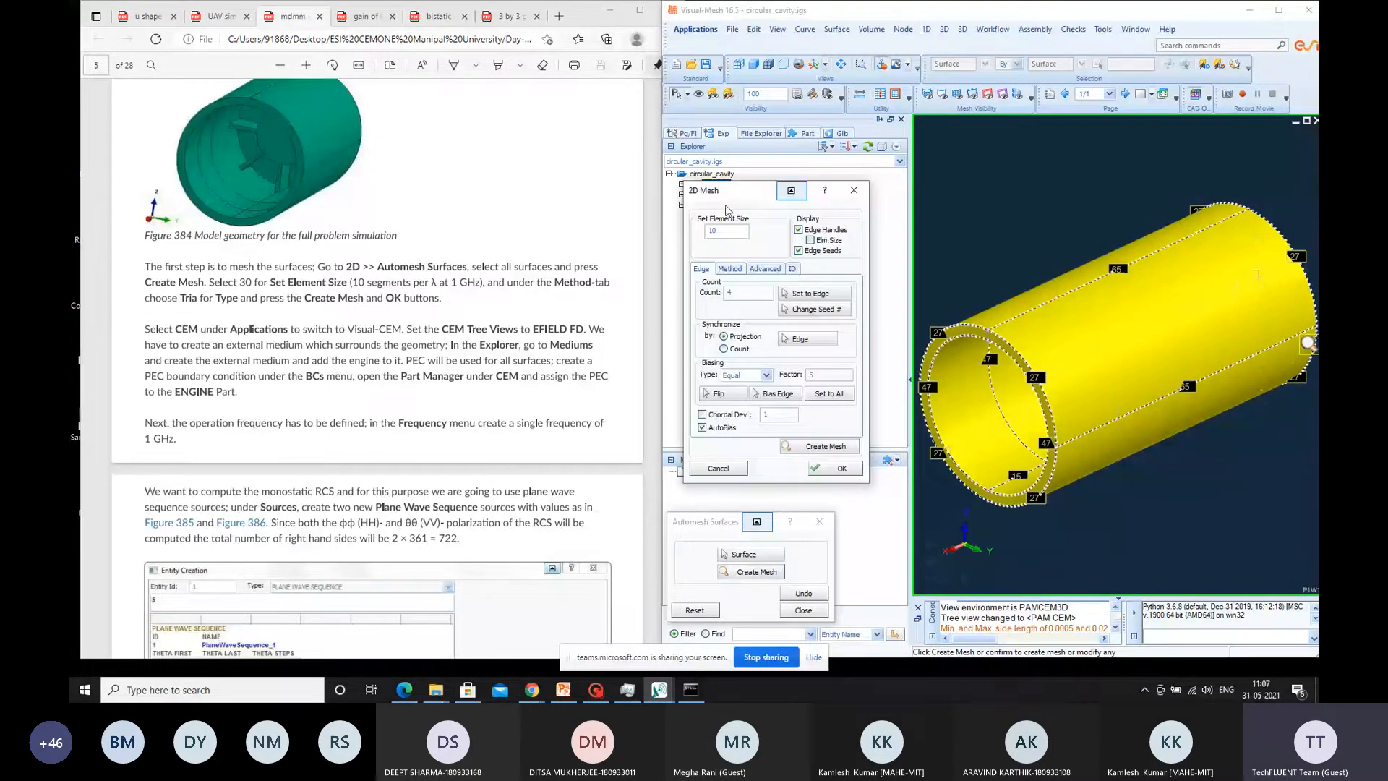
{"action": "double_click", "coordinate": [712, 230]}
{"action": "type", "text": "3"}
{"action": "type", "text": "0"}
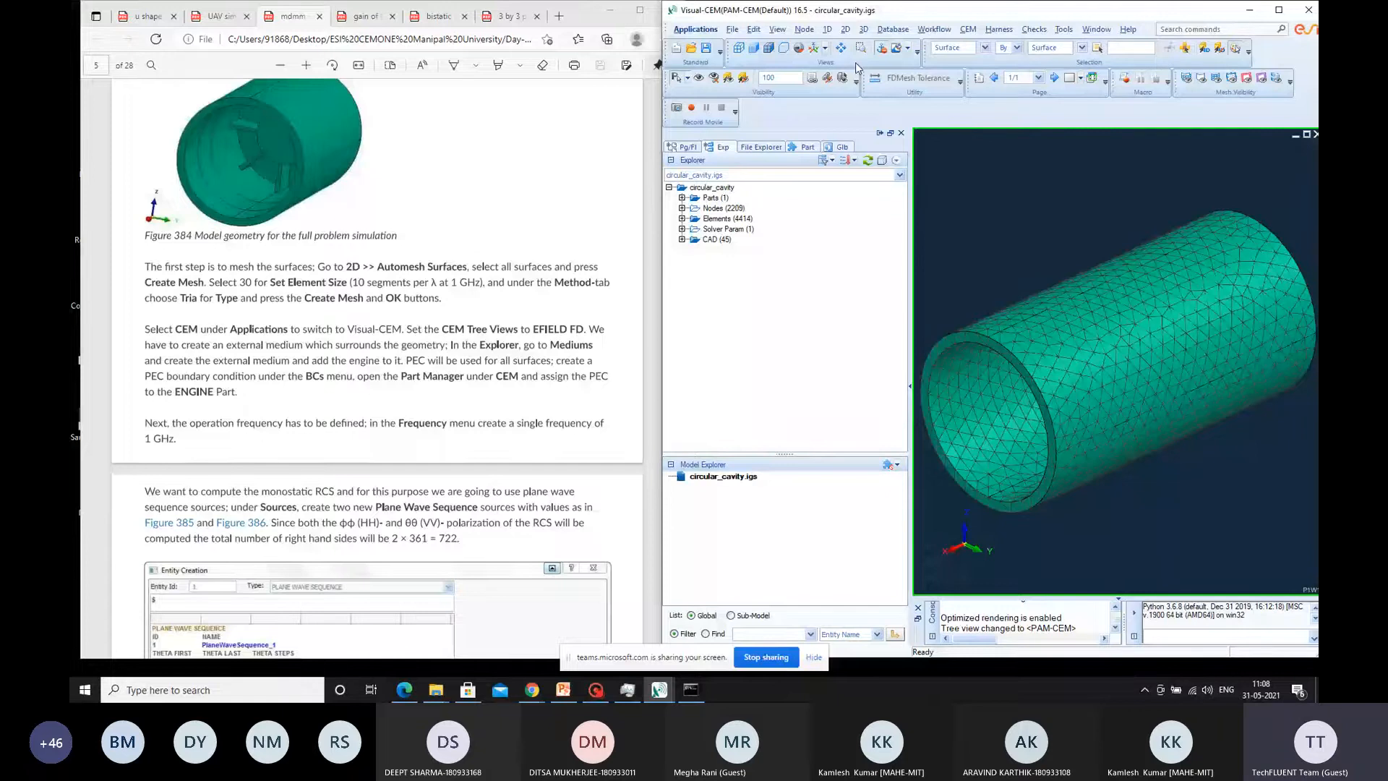
Step: Set the CEM tree view to EFIELD FD
{"action": "left_click", "coordinate": [777, 29]}
{"action": "mouse_move", "coordinate": [939, 351]}
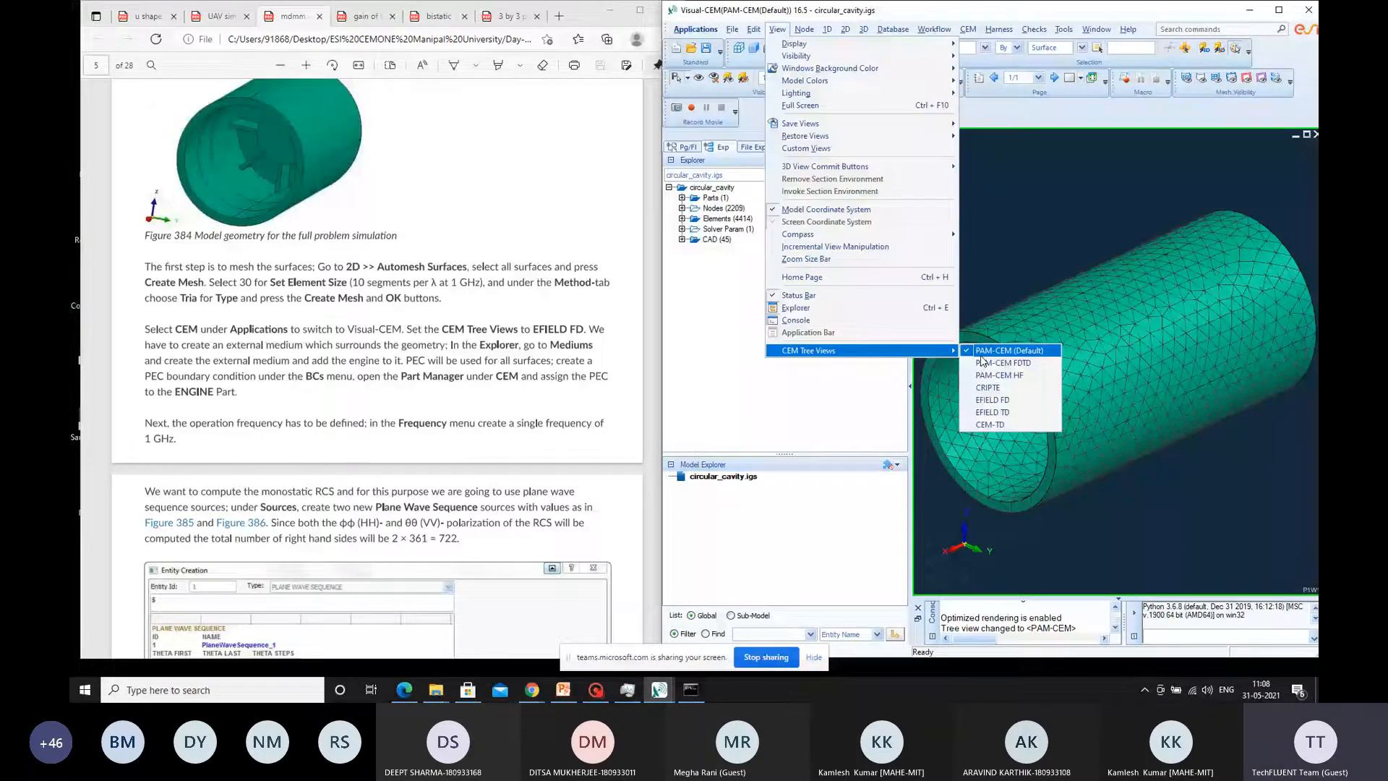
{"action": "left_click", "coordinate": [991, 400]}
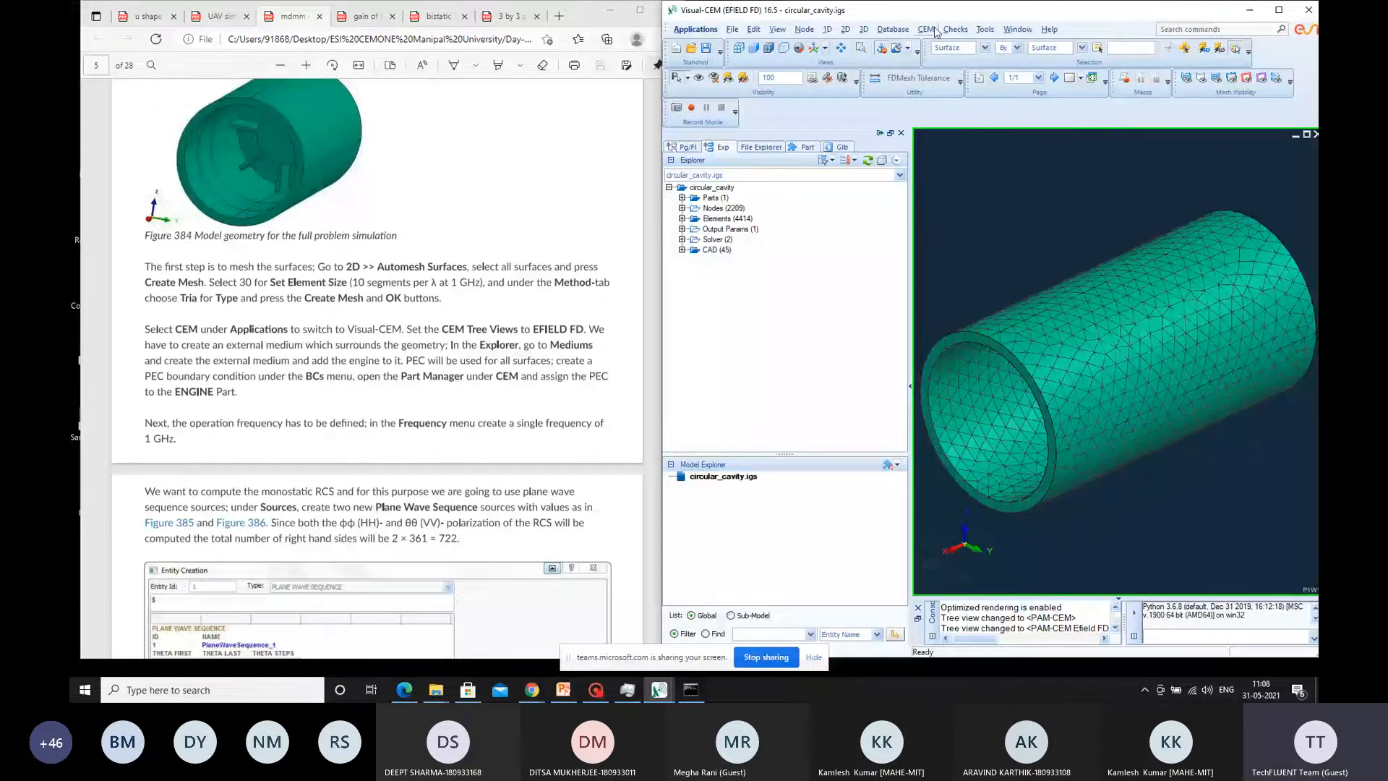
Step: Create the external medium EXTR and add the cavity part to it
{"action": "left_click", "coordinate": [928, 29]}
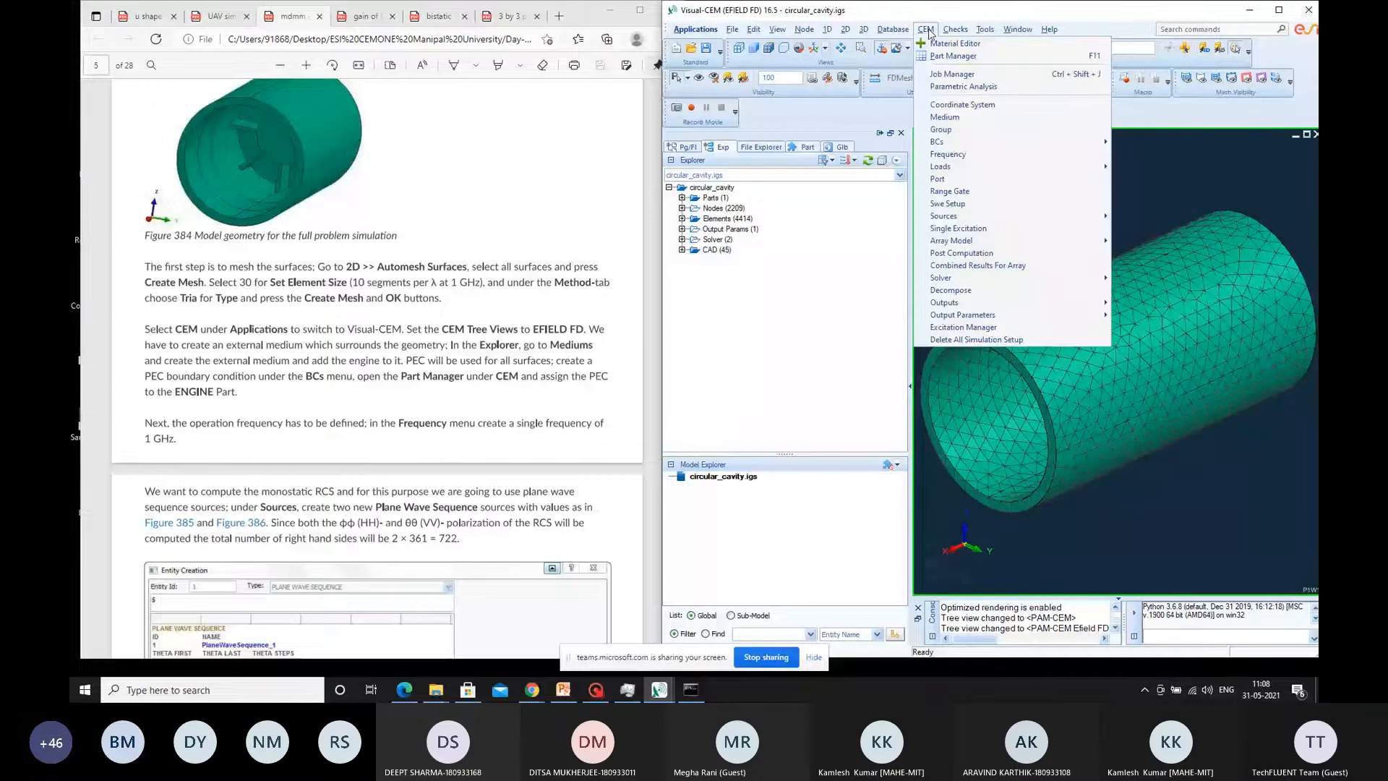
{"action": "left_click", "coordinate": [944, 117]}
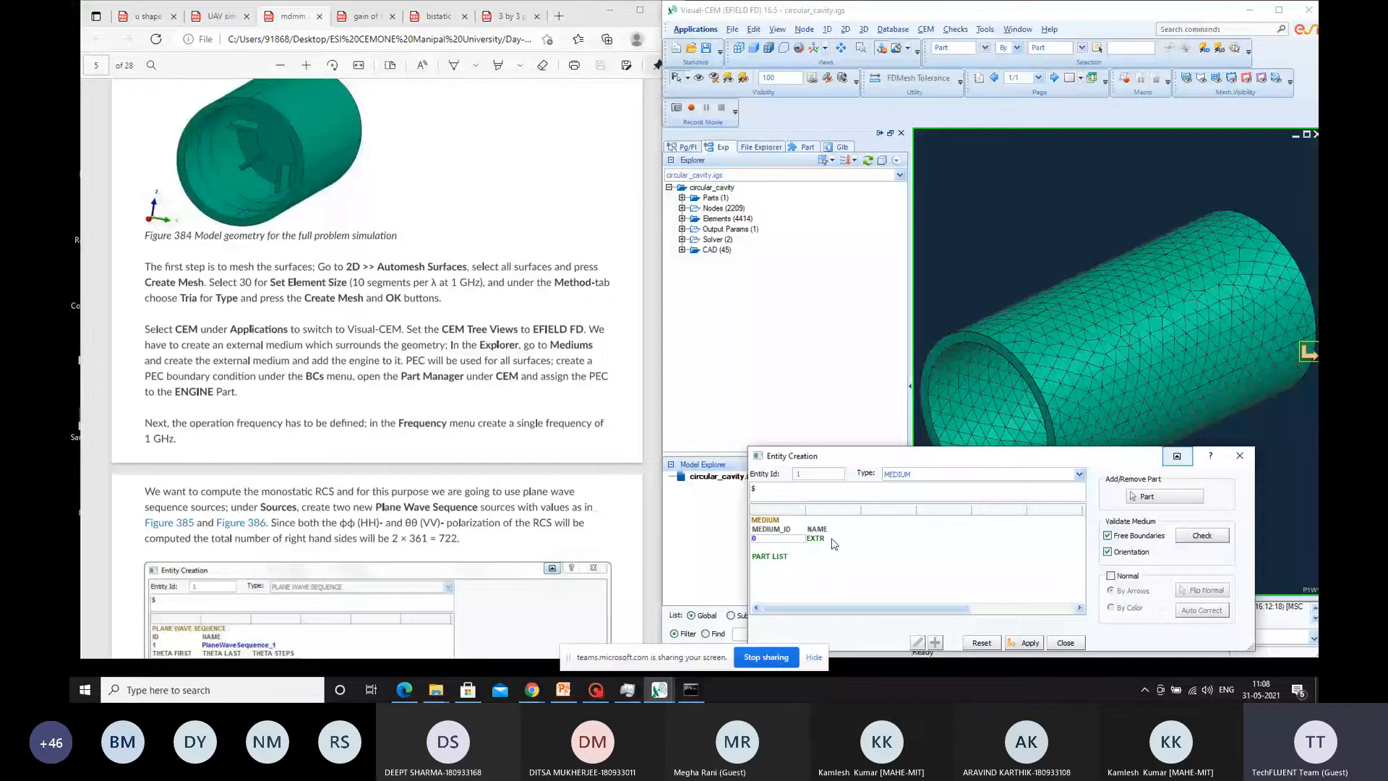
{"action": "left_click", "coordinate": [1197, 495]}
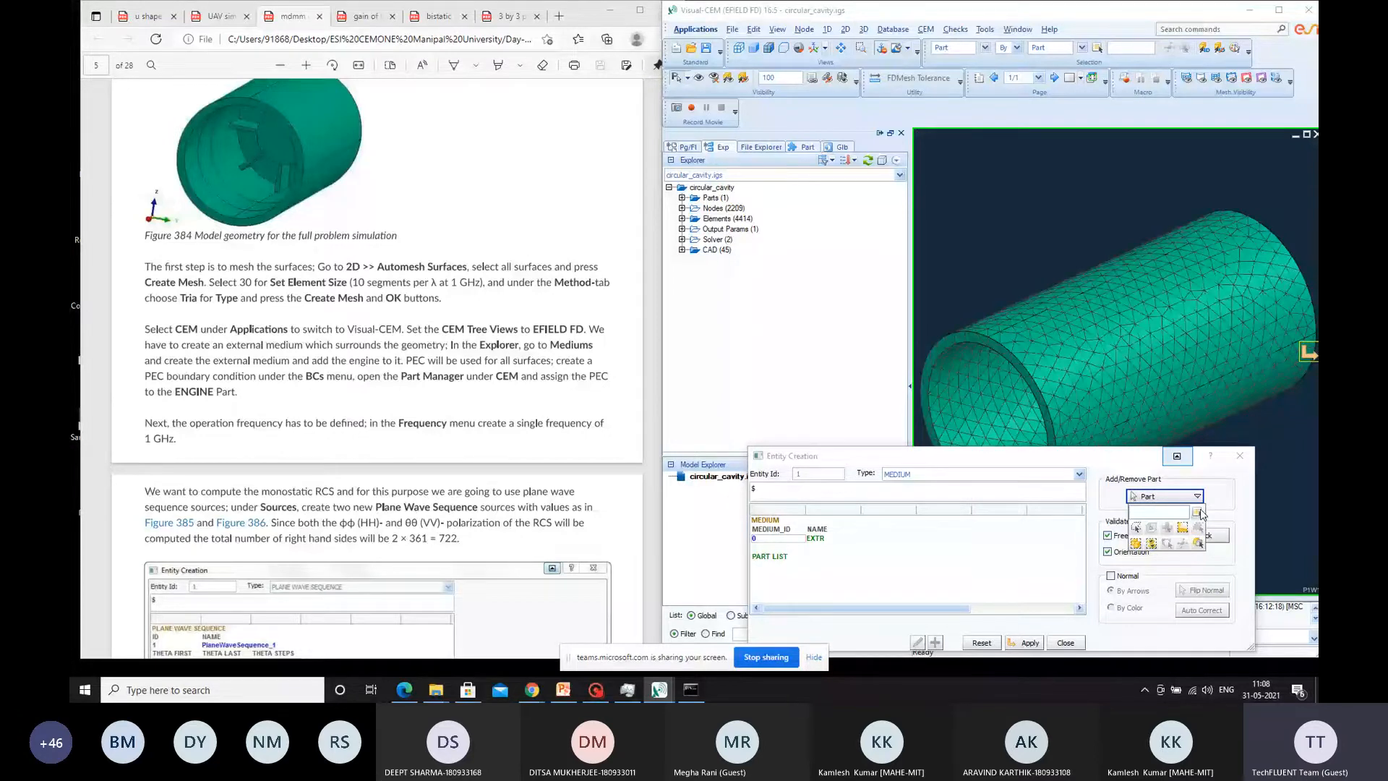
{"action": "left_click", "coordinate": [1199, 513]}
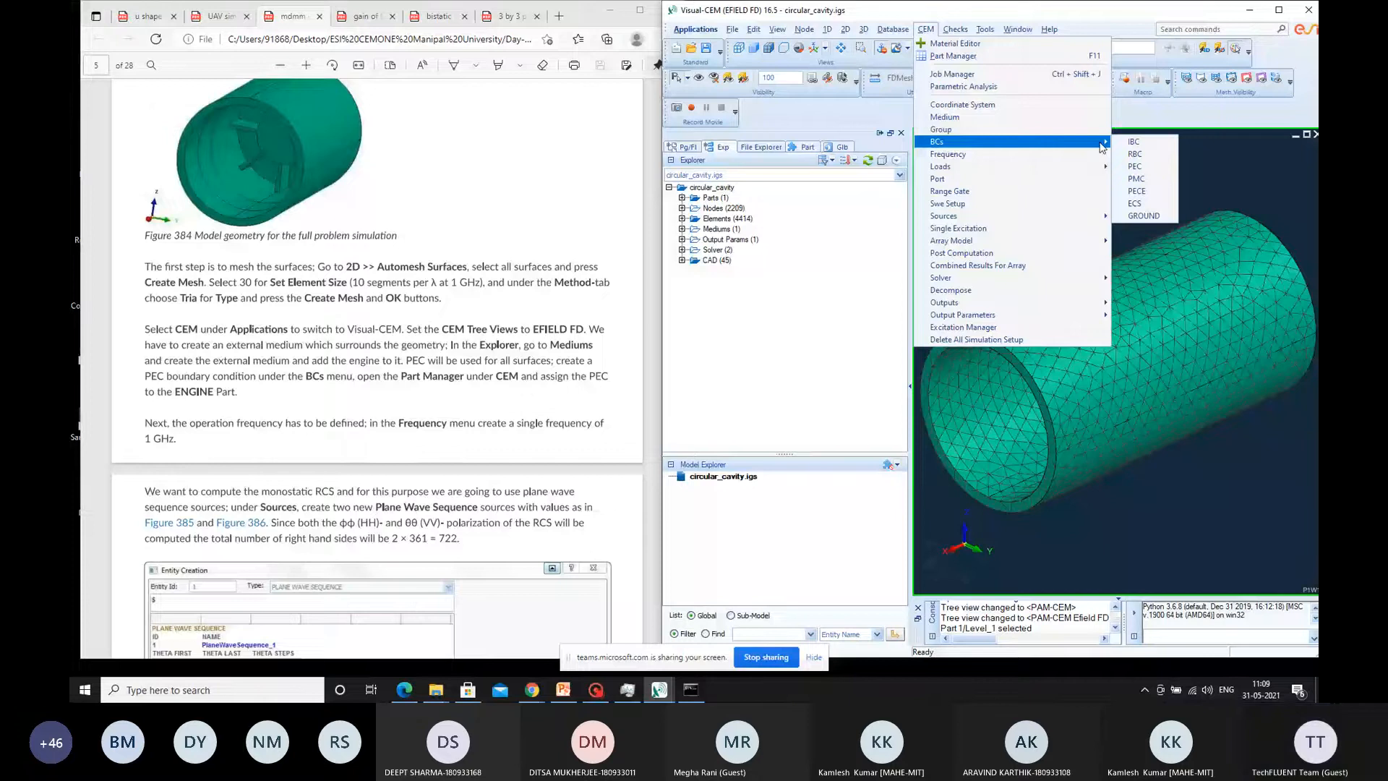
Step: Create a PEC boundary condition and assign it to the Level_1 shell part with the Part Manager
{"action": "left_click", "coordinate": [1134, 166]}
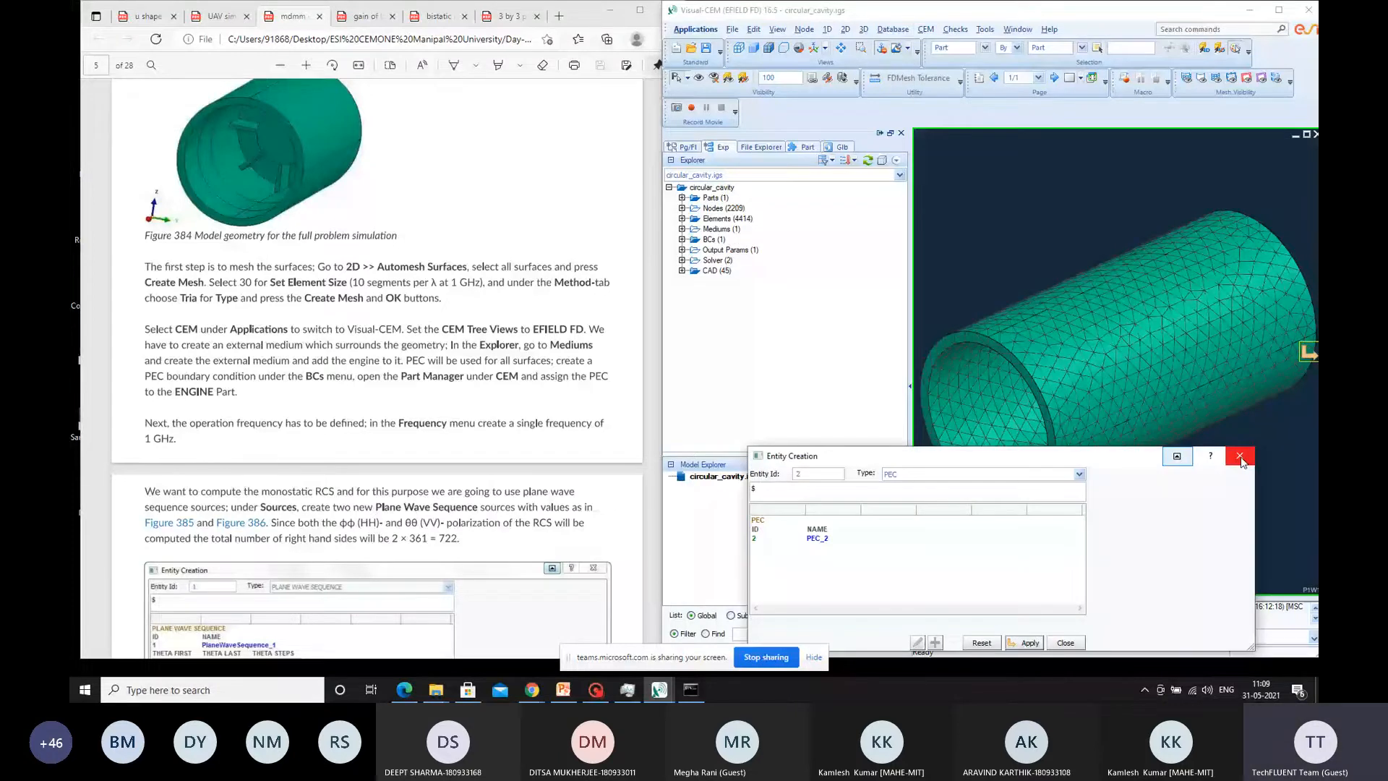
{"action": "left_click", "coordinate": [1239, 457]}
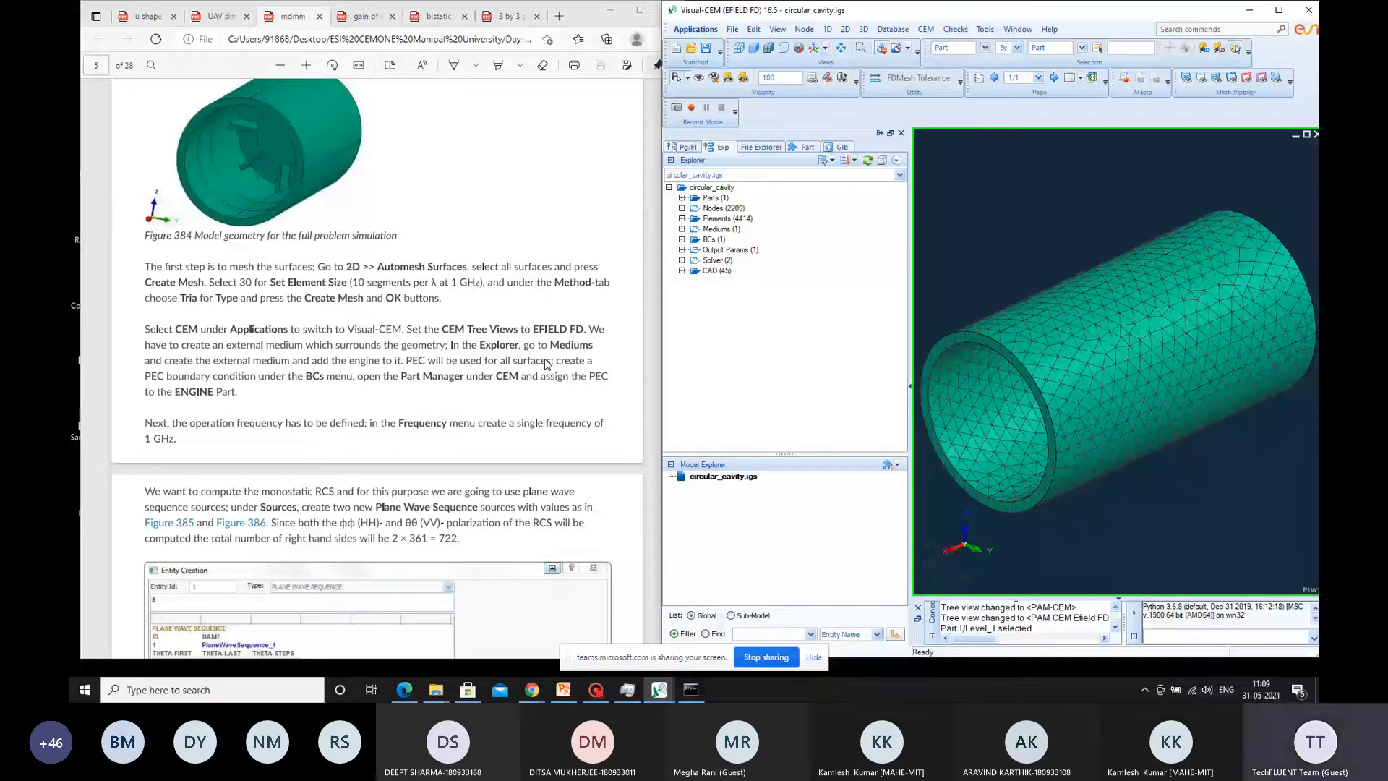
{"action": "left_click", "coordinate": [926, 29]}
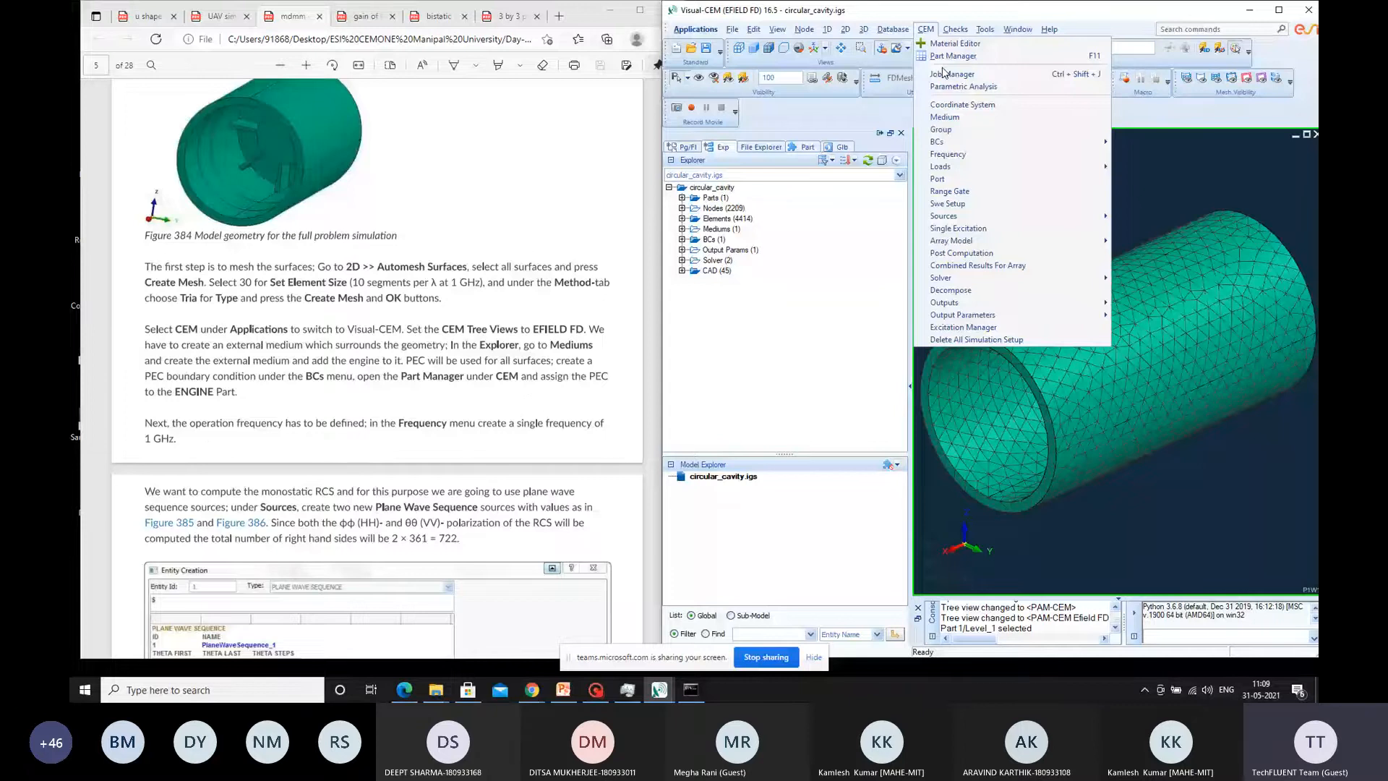
{"action": "left_click", "coordinate": [953, 56]}
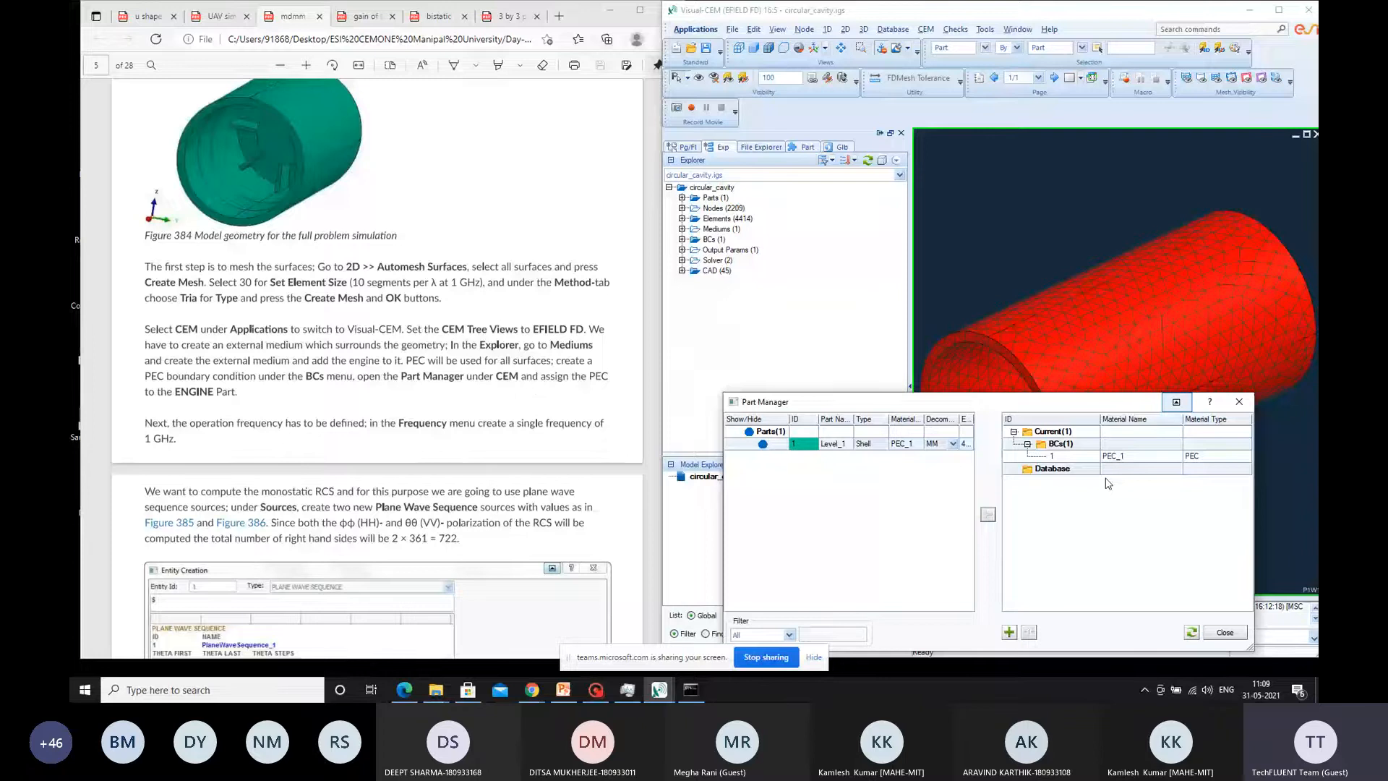
{"action": "left_click", "coordinate": [1239, 402]}
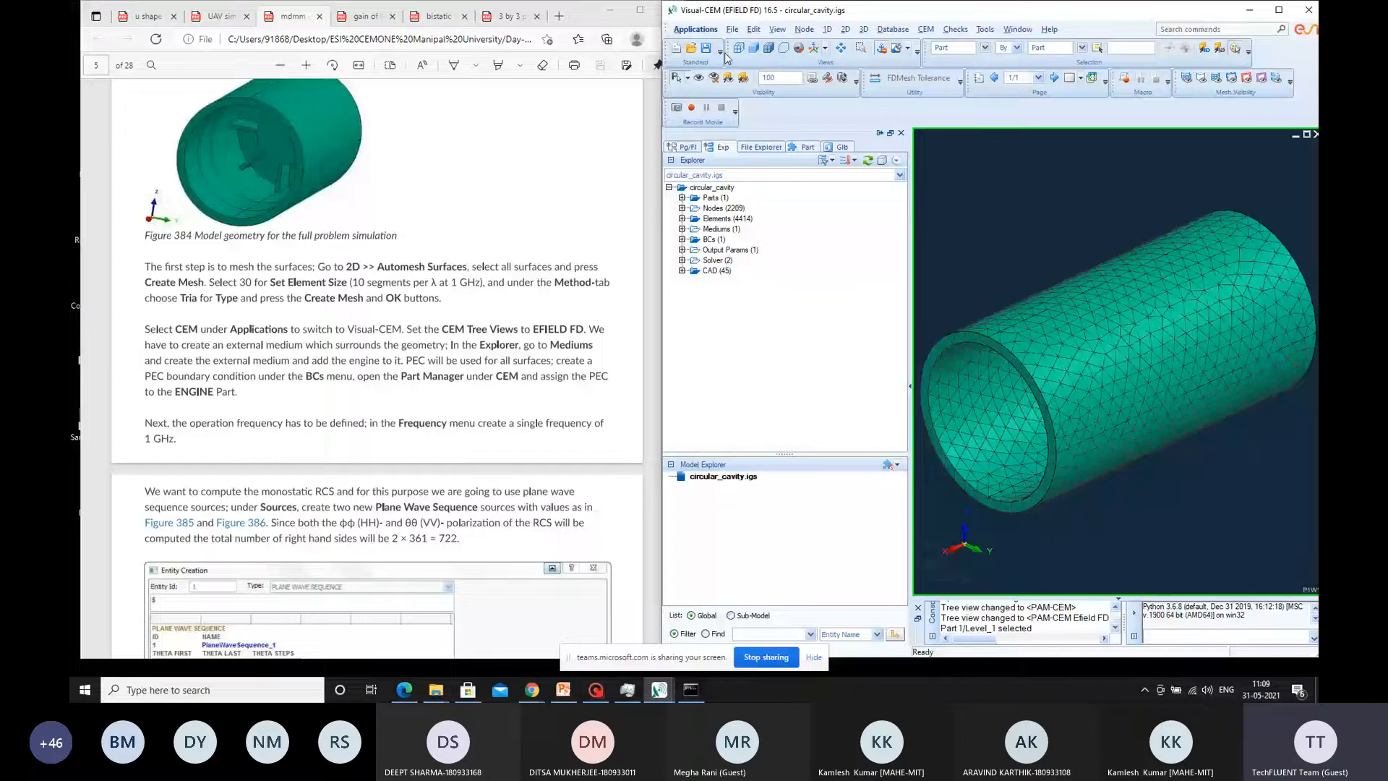
{"action": "left_click", "coordinate": [777, 29]}
{"action": "mouse_move", "coordinate": [808, 350]}
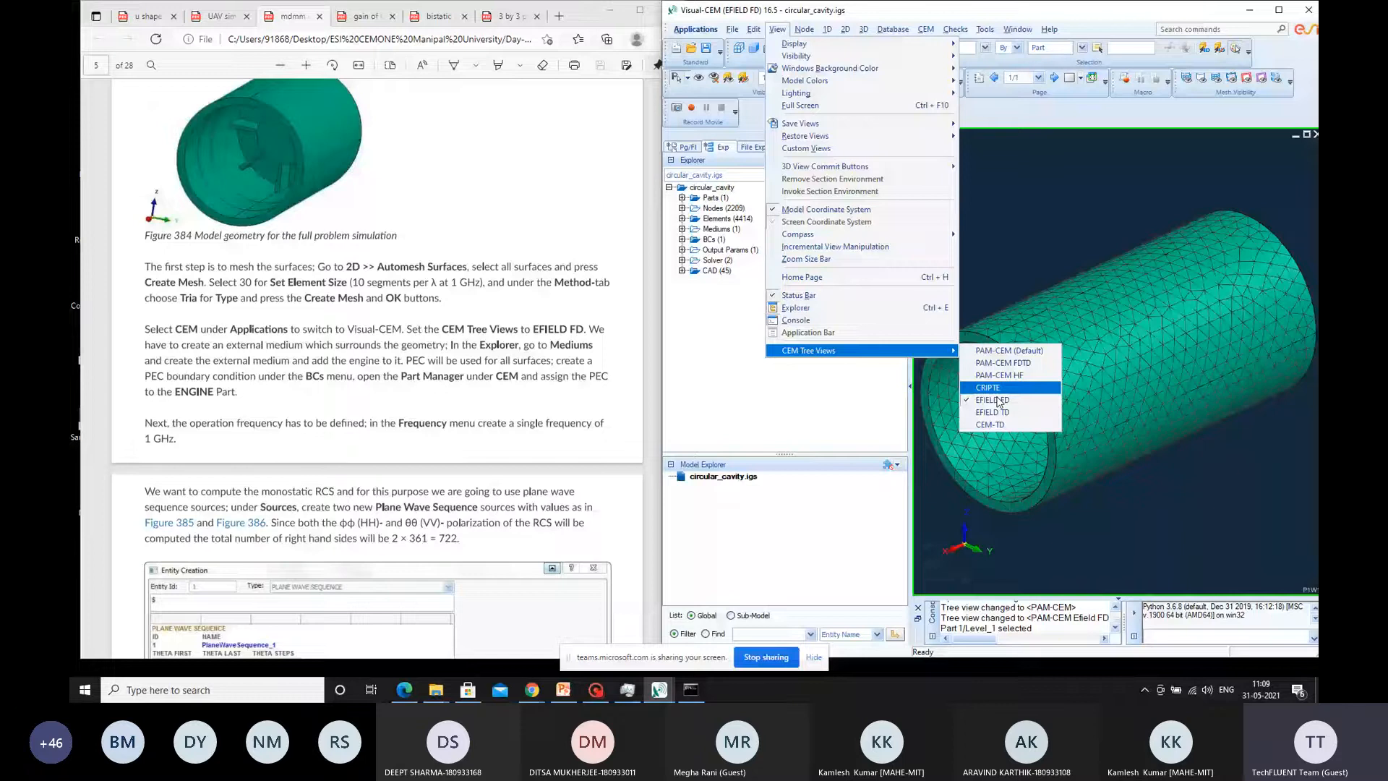
Step: Create a single frequency of 1e9 Hz and add it to the frequency list
{"action": "left_click", "coordinate": [923, 29]}
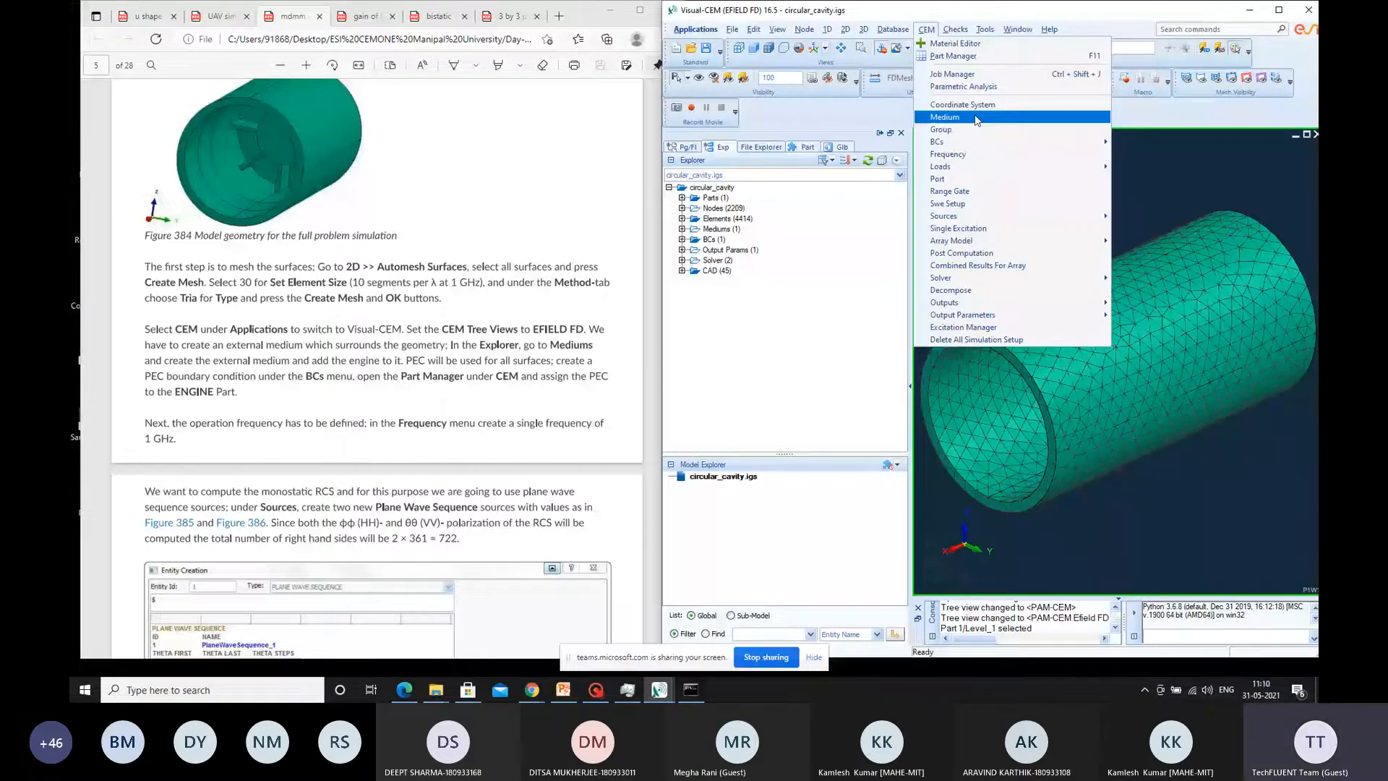
{"action": "mouse_move", "coordinate": [996, 144]}
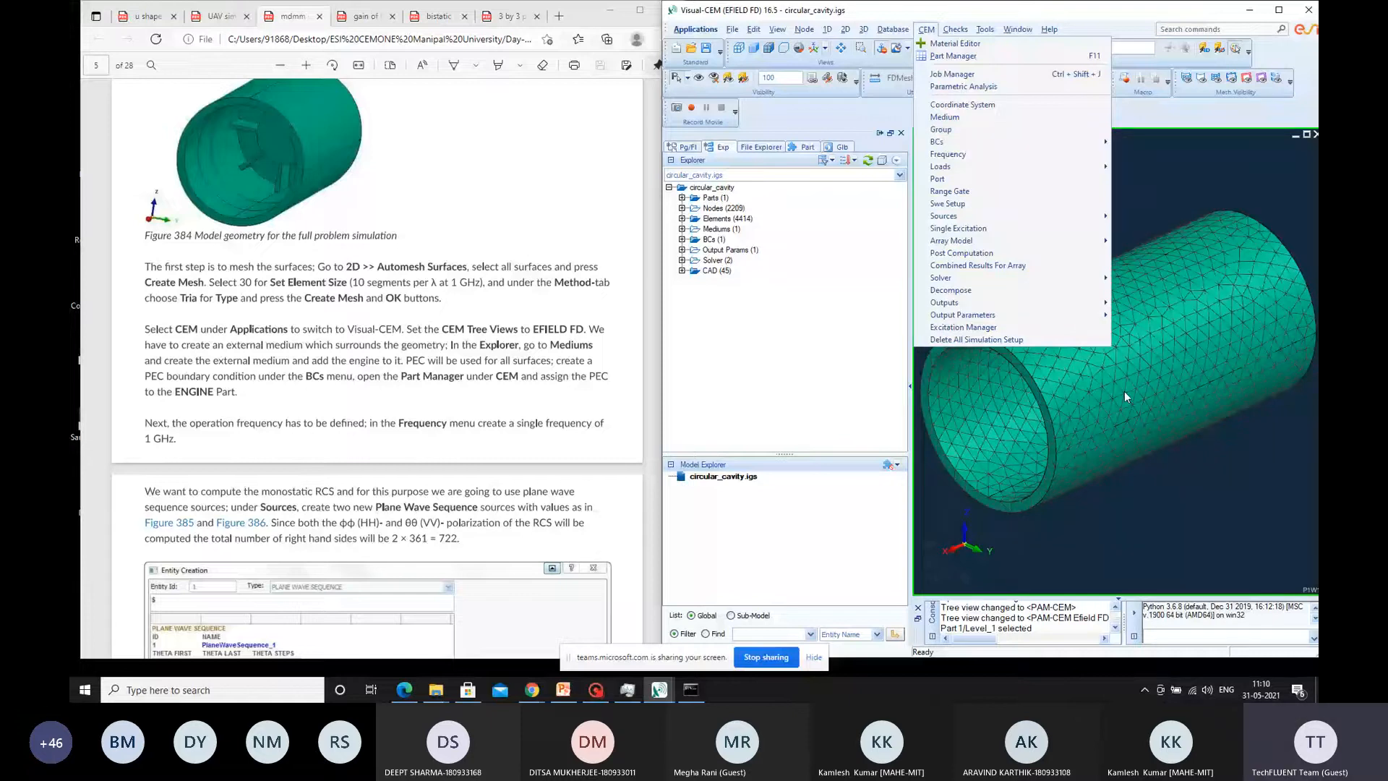
{"action": "left_click", "coordinate": [980, 162]}
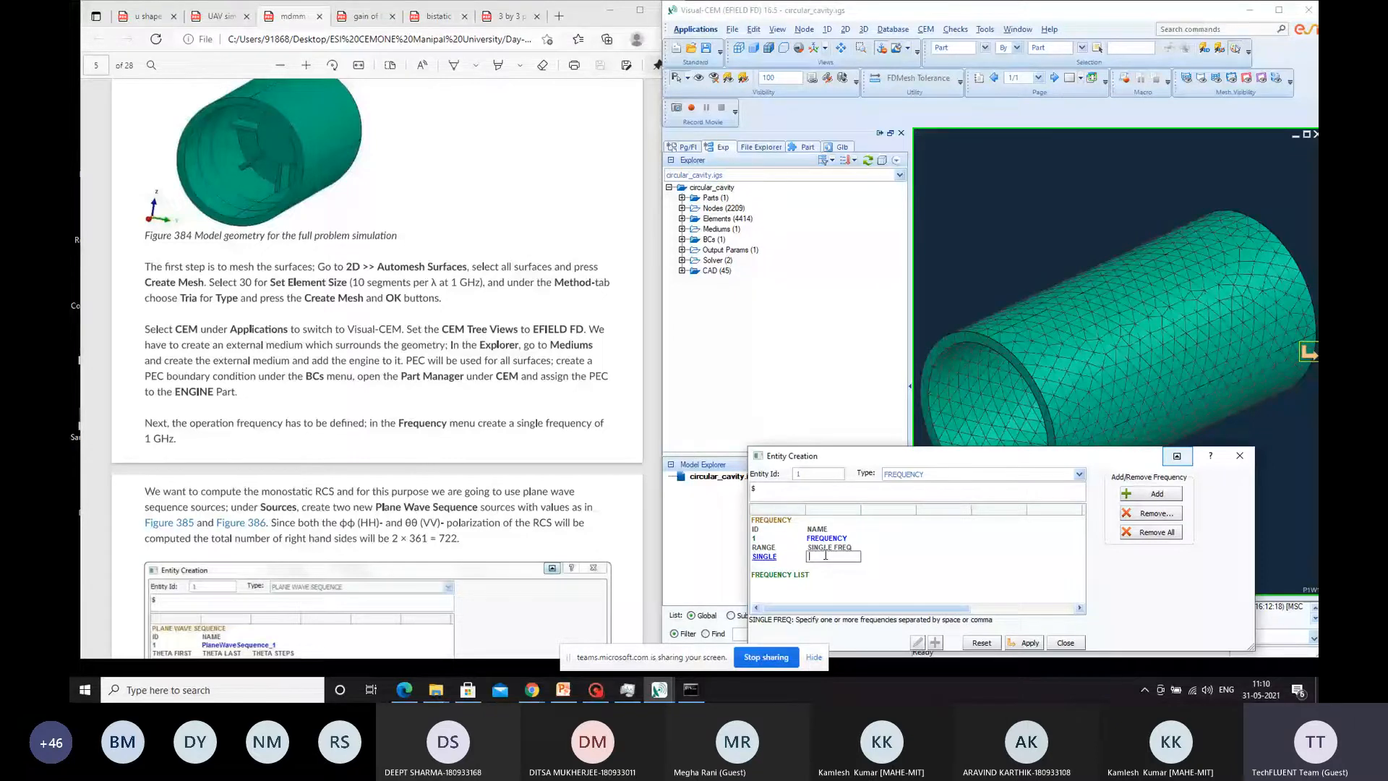
{"action": "type", "text": "1e9"}
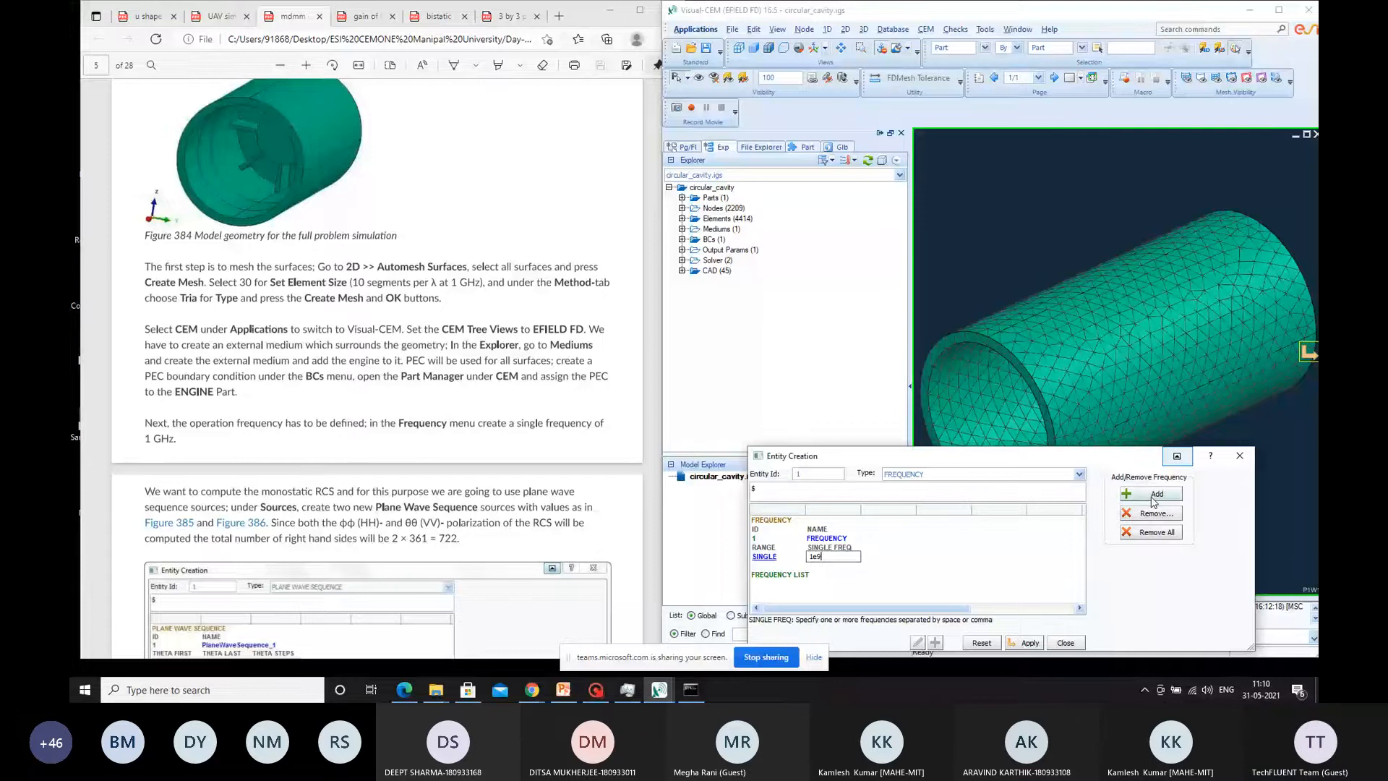
{"action": "left_click", "coordinate": [1153, 495]}
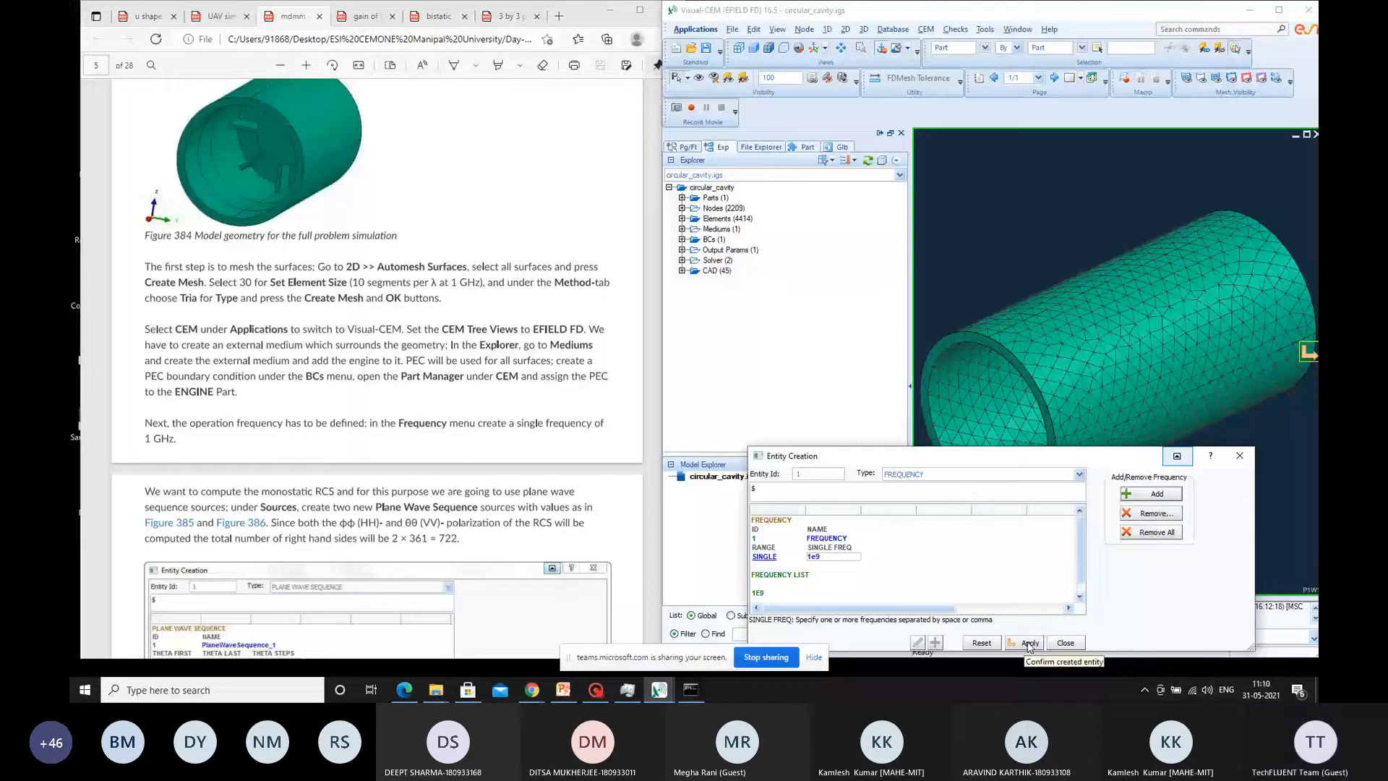
{"action": "left_click", "coordinate": [1029, 642]}
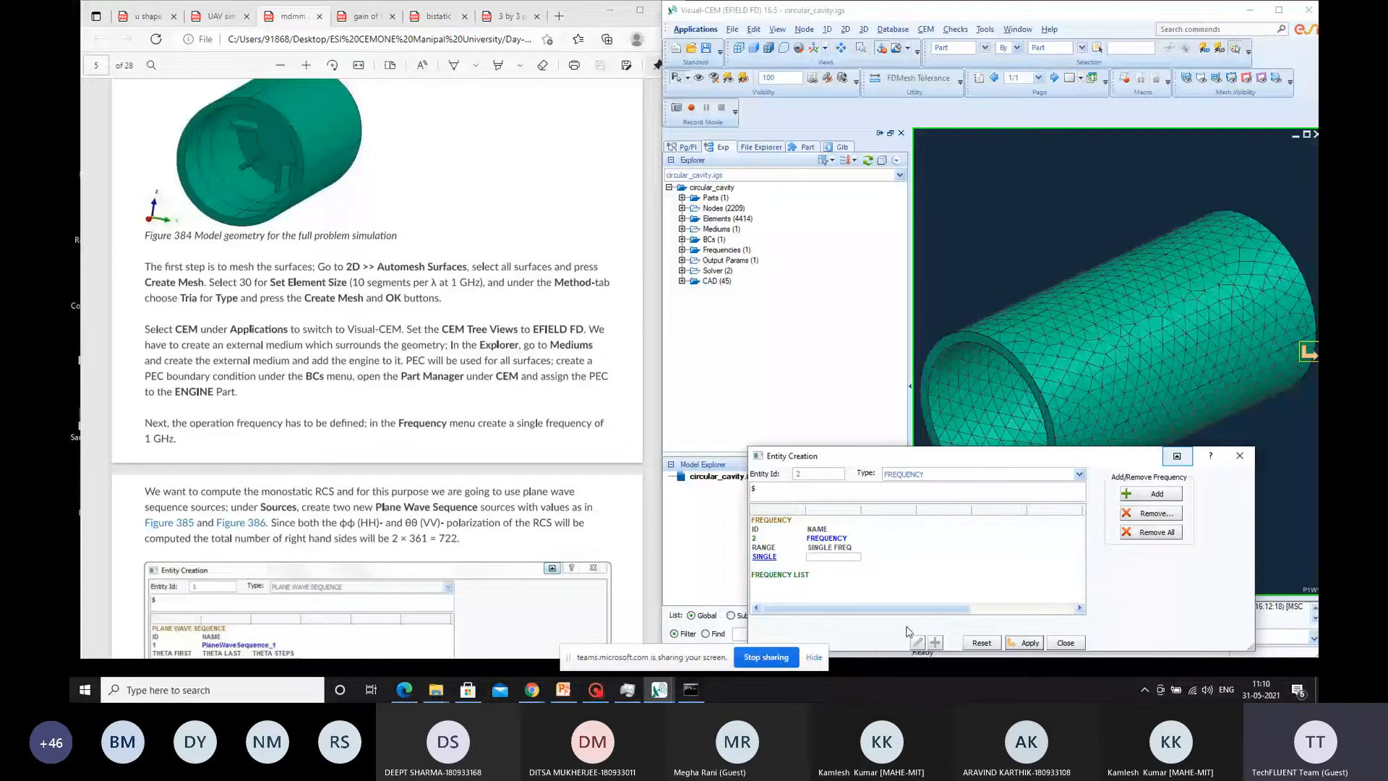
Step: Start a Plane Wave Sequence source with theta first and theta last at 90 and 1 theta step
{"action": "scroll", "coordinate": [453, 373], "scroll_direction": "down", "scroll_amount": 3}
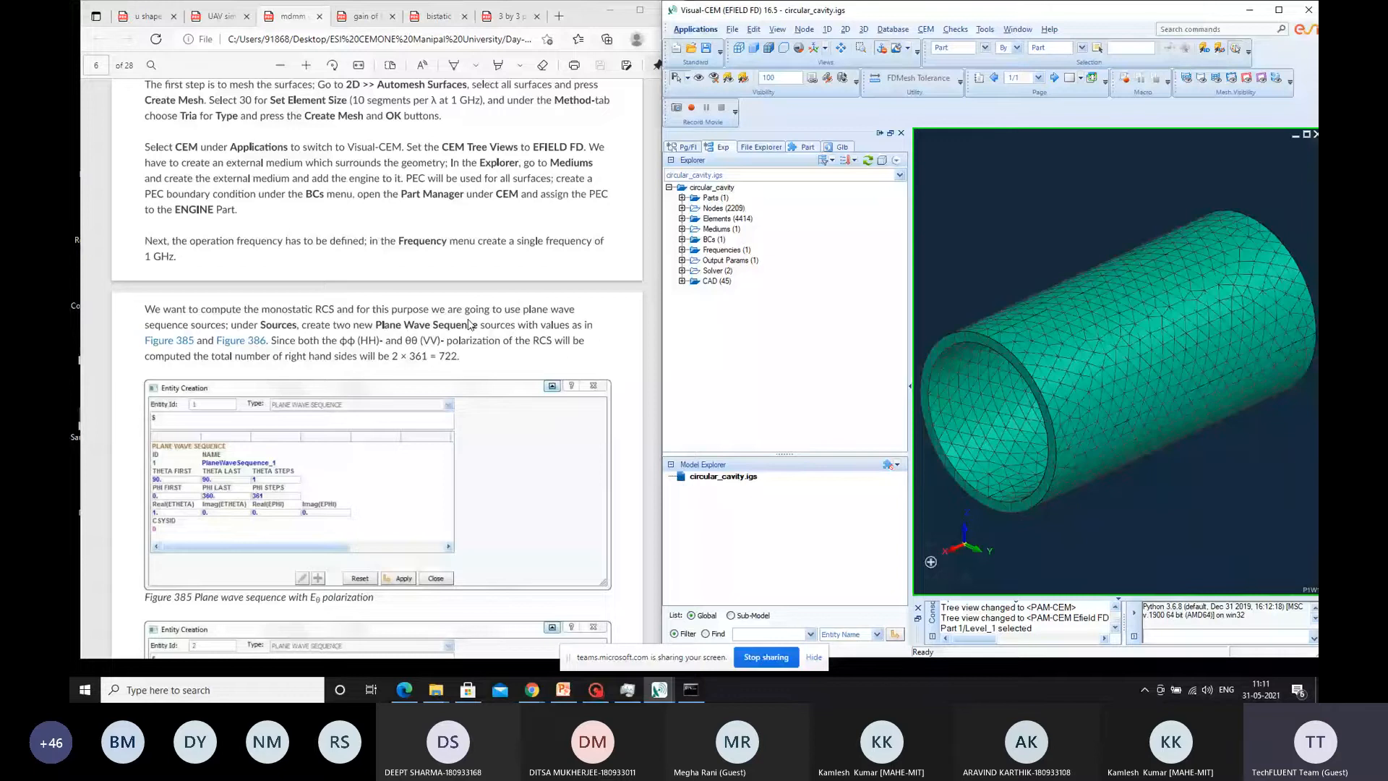
{"action": "left_click", "coordinate": [925, 29]}
{"action": "mouse_move", "coordinate": [991, 217]}
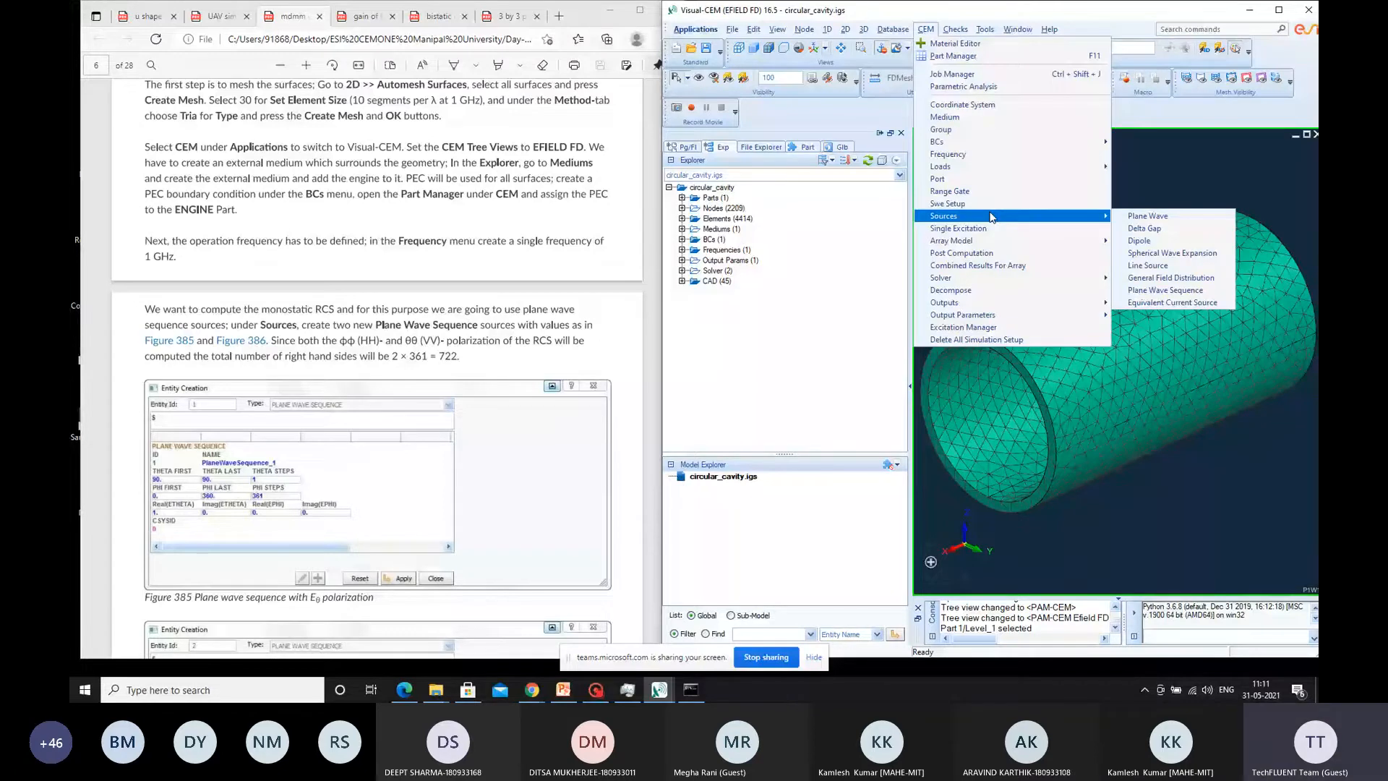
{"action": "left_click", "coordinate": [1165, 290]}
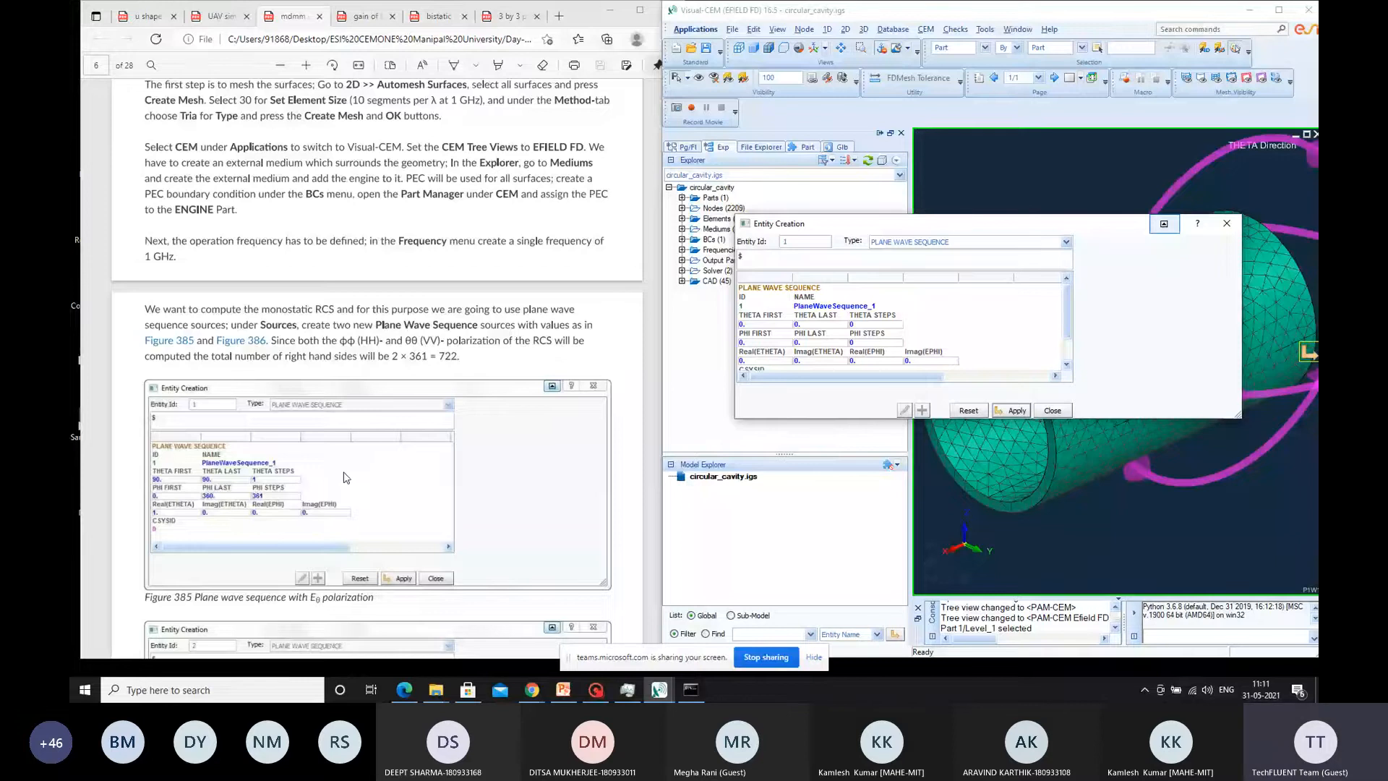
{"action": "left_click", "coordinate": [762, 324]}
{"action": "type", "text": "90"}
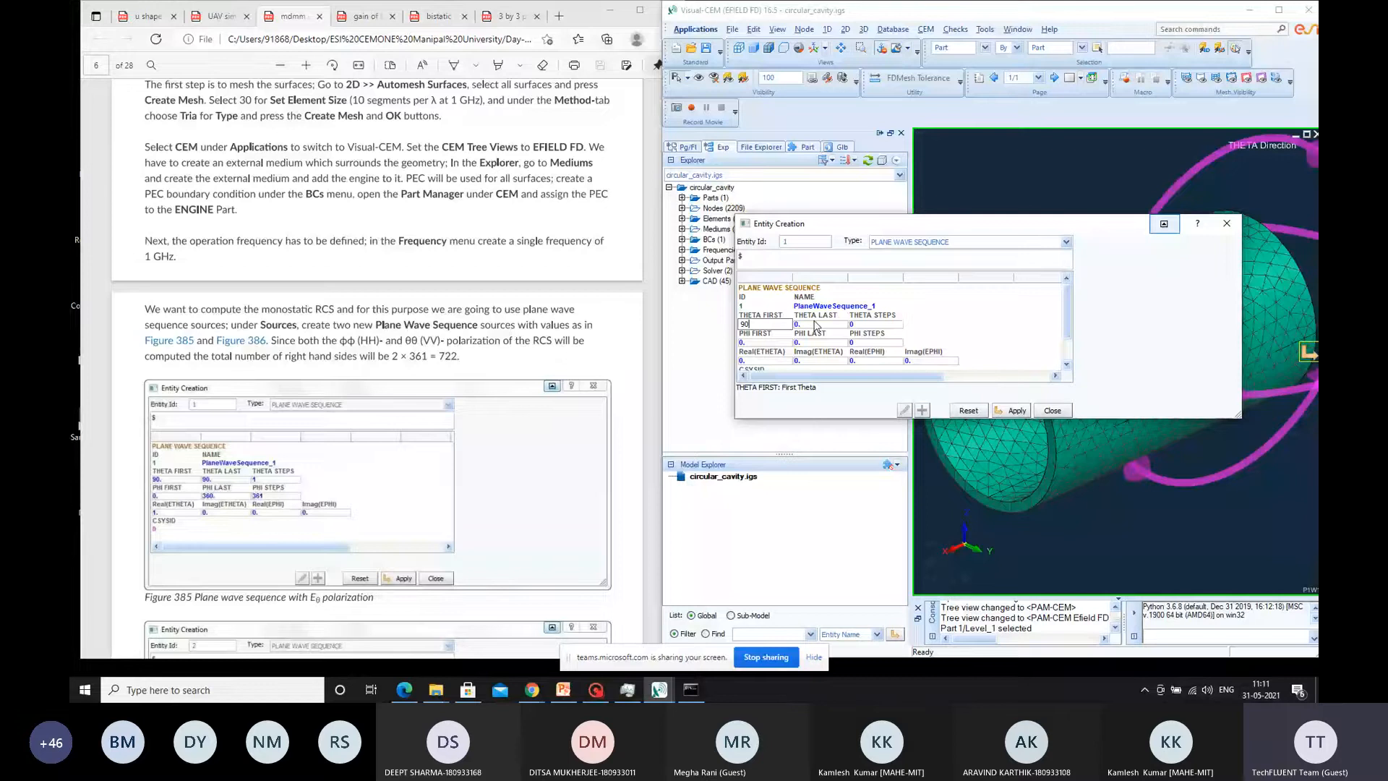
{"action": "left_click", "coordinate": [816, 325]}
{"action": "type", "text": "90"}
{"action": "left_click", "coordinate": [875, 324]}
{"action": "type", "text": "1"}
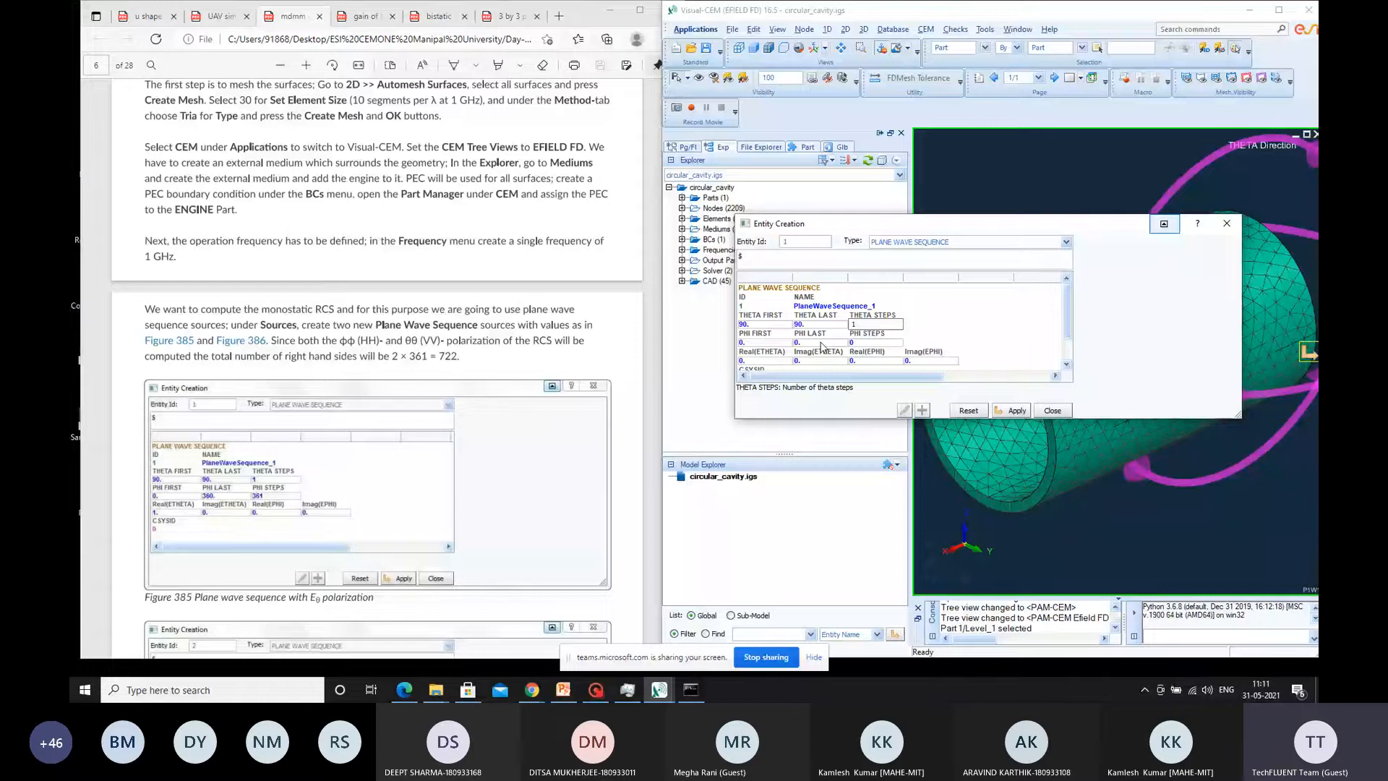
Step: Set the first plane wave sequence's phi last to 360, phi steps to 361 and Real(ETHETA) to 1, and create it
{"action": "left_click", "coordinate": [821, 343]}
{"action": "type", "text": "360"}
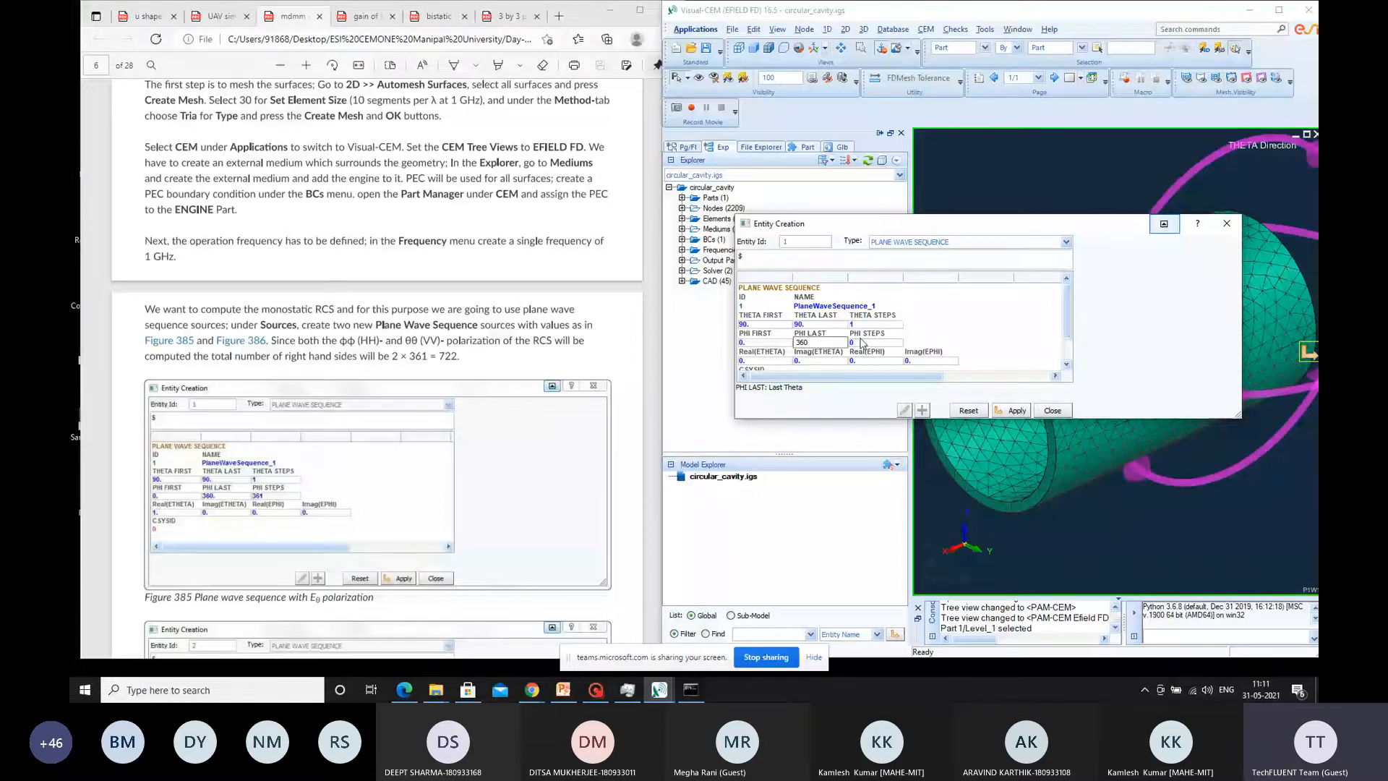
{"action": "left_click", "coordinate": [861, 343]}
{"action": "type", "text": "361"}
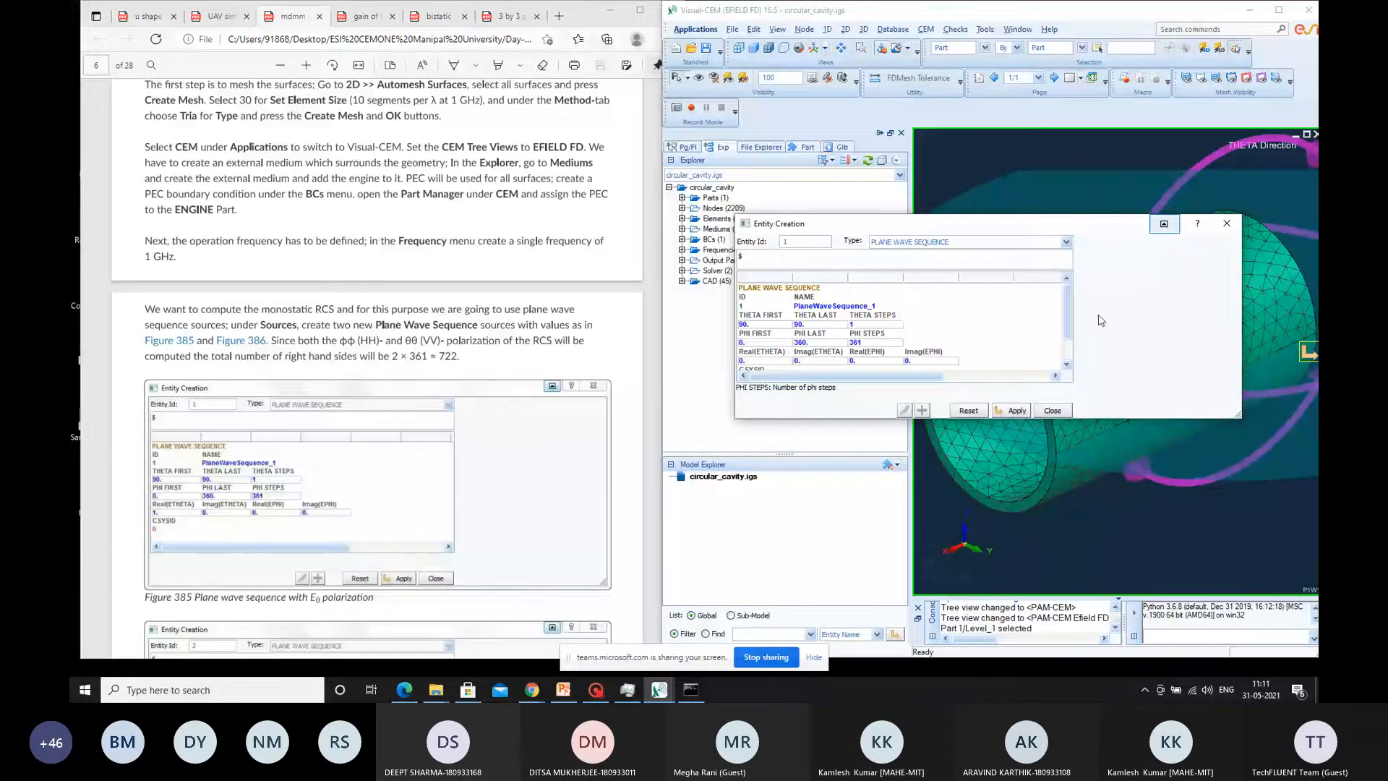
{"action": "left_click", "coordinate": [775, 360]}
{"action": "type", "text": "1"}
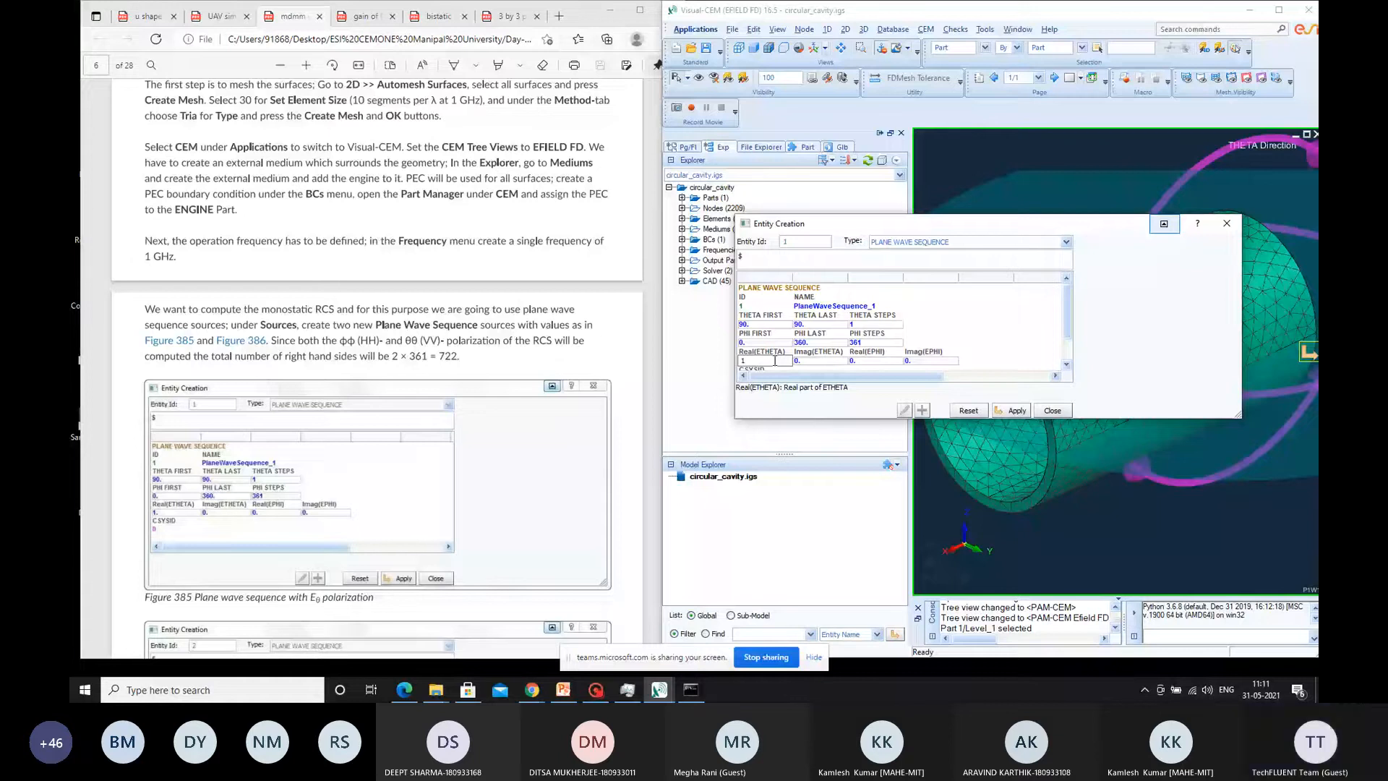
{"action": "left_click", "coordinate": [1064, 342]}
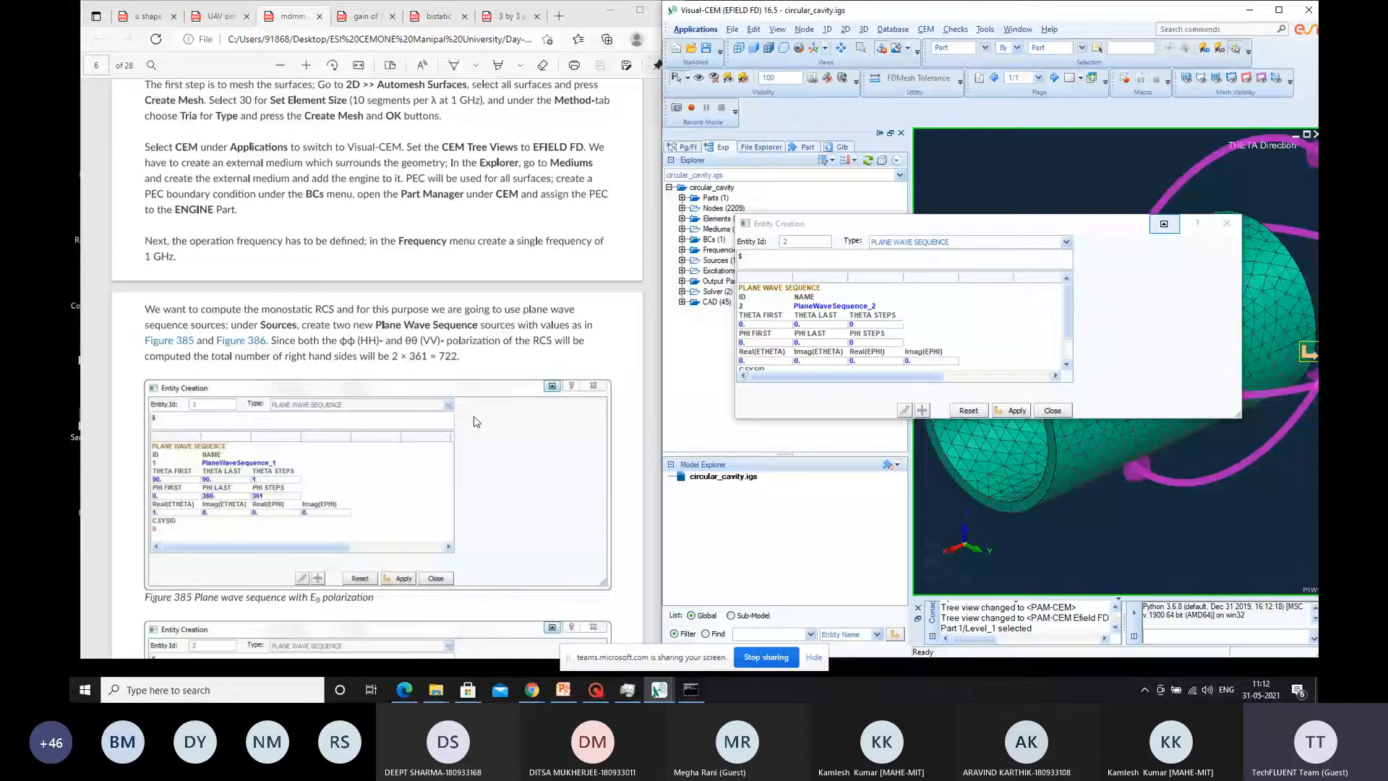
Step: Set theta first and theta last to 90 and theta steps to 1 for PlaneWaveSequence_2
{"action": "scroll", "coordinate": [477, 421], "scroll_direction": "down", "scroll_amount": 5}
{"action": "left_click", "coordinate": [770, 324]}
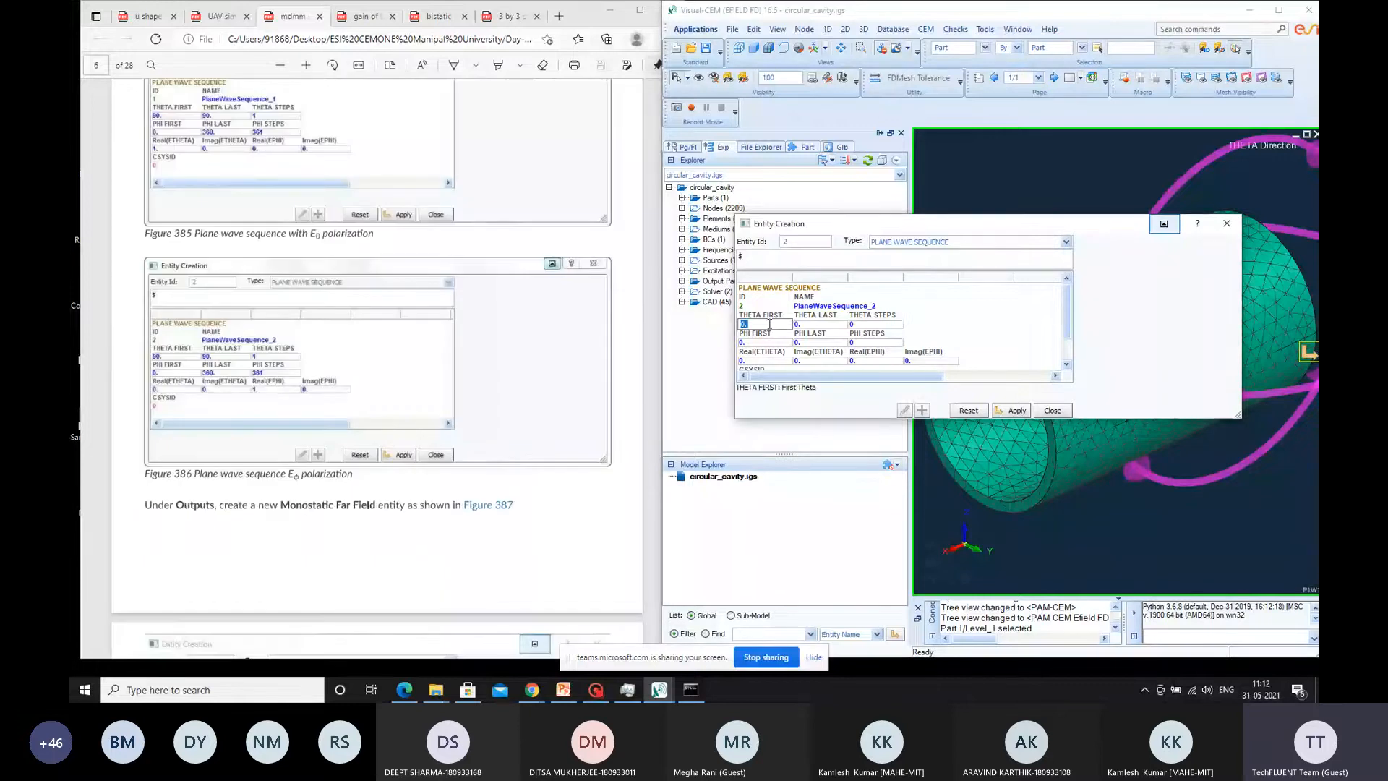
{"action": "type", "text": "90"}
{"action": "left_click", "coordinate": [820, 324]}
{"action": "type", "text": "90"}
{"action": "left_click", "coordinate": [876, 324]}
{"action": "type", "text": "1"}
Step: Set the second plane wave sequence's phi last to 360, phi steps to 361 and Real(EPHI) to 1, and create it
{"action": "left_click", "coordinate": [820, 342]}
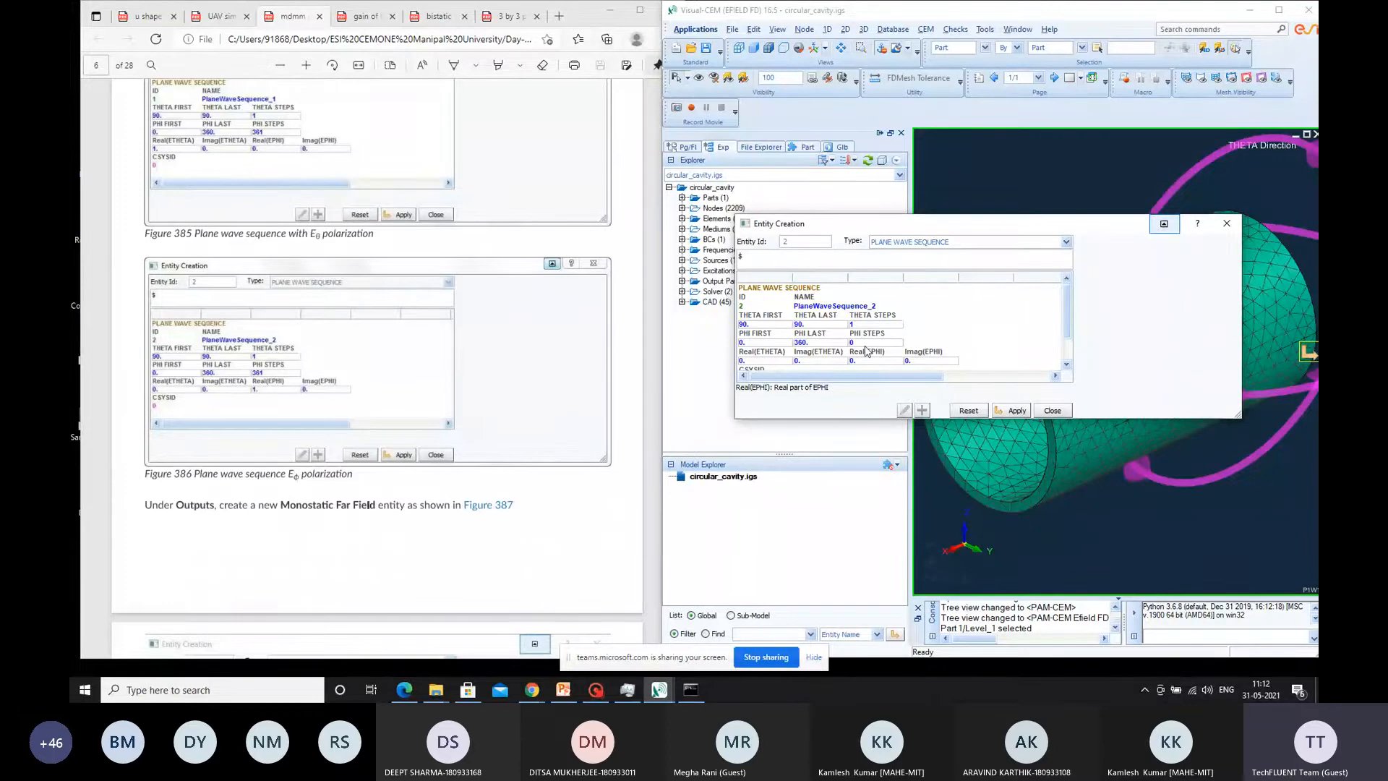
{"action": "type", "text": "360"}
{"action": "left_click", "coordinate": [866, 343]}
{"action": "type", "text": "361"}
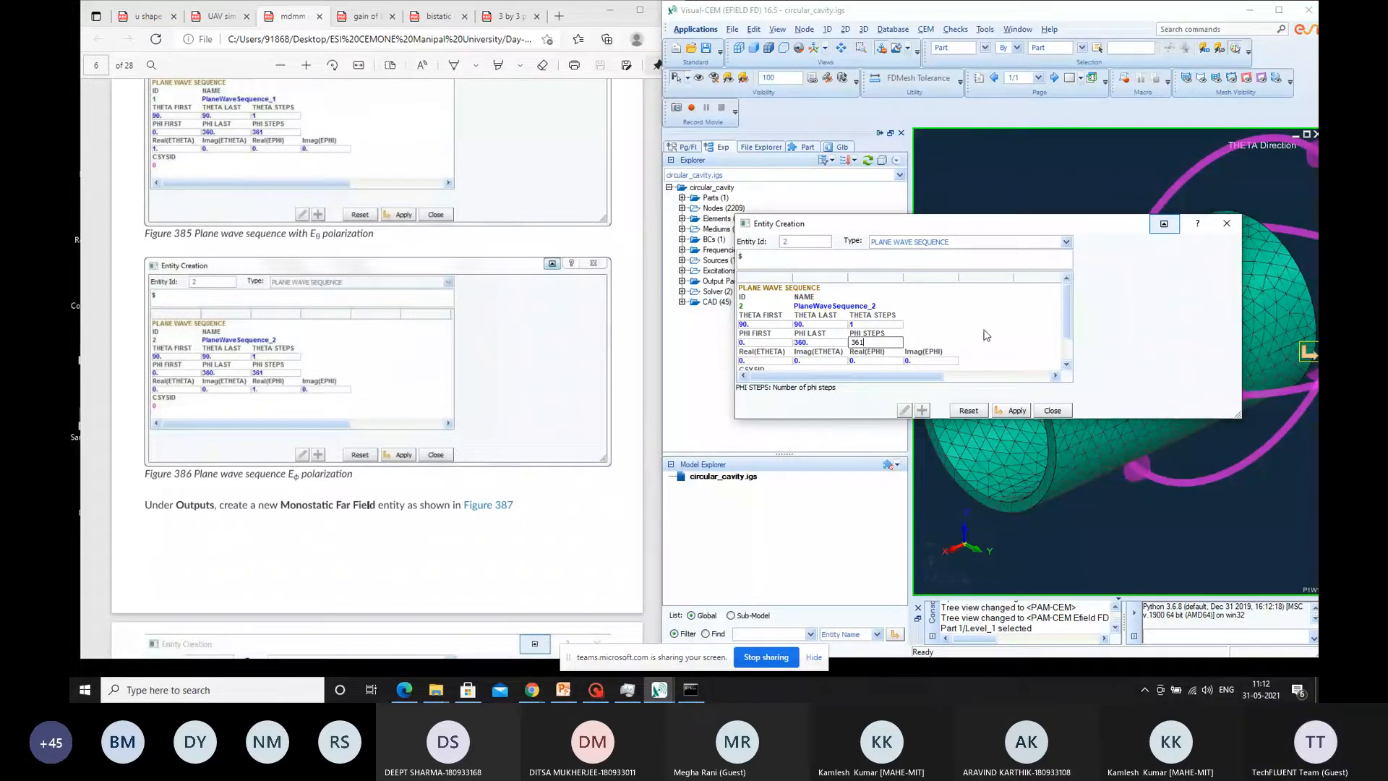
{"action": "left_click", "coordinate": [987, 335]}
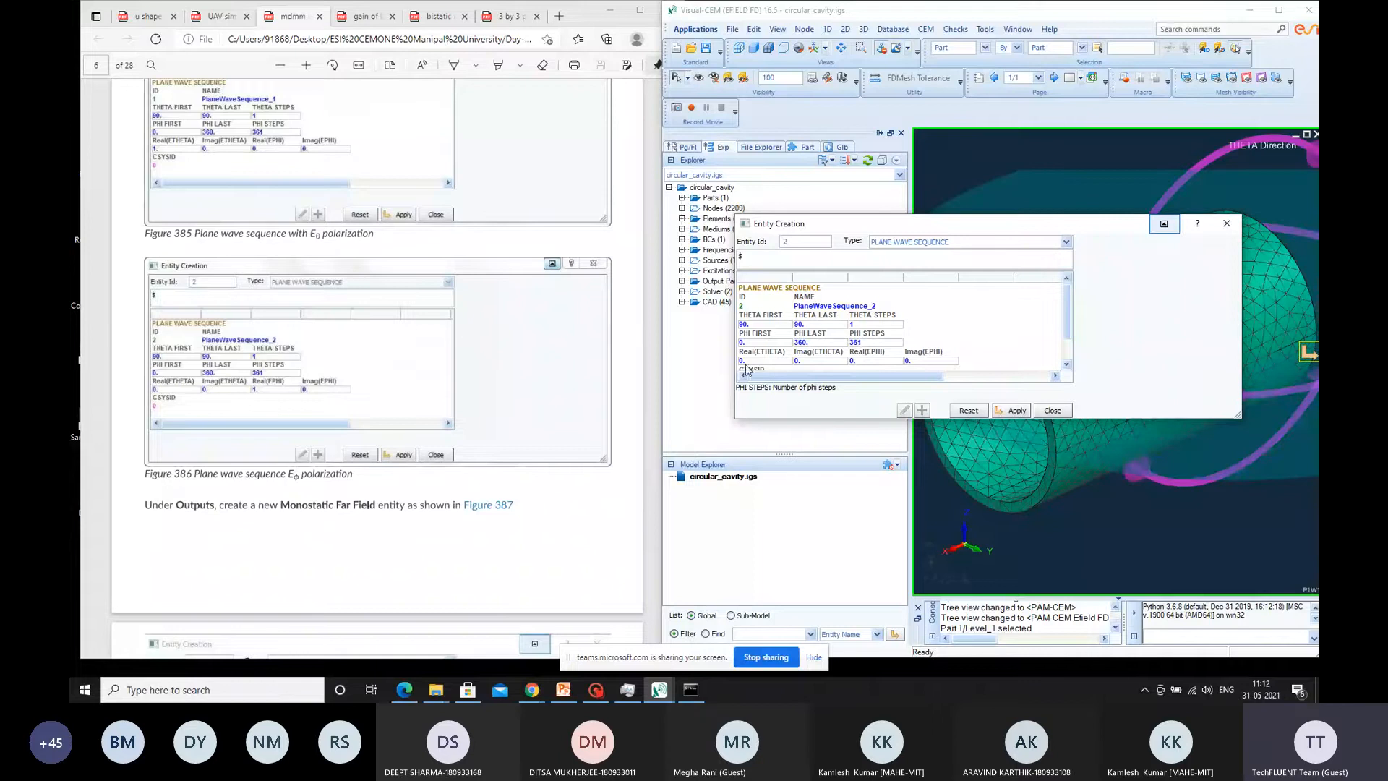
{"action": "left_click", "coordinate": [864, 360]}
{"action": "type", "text": "1"}
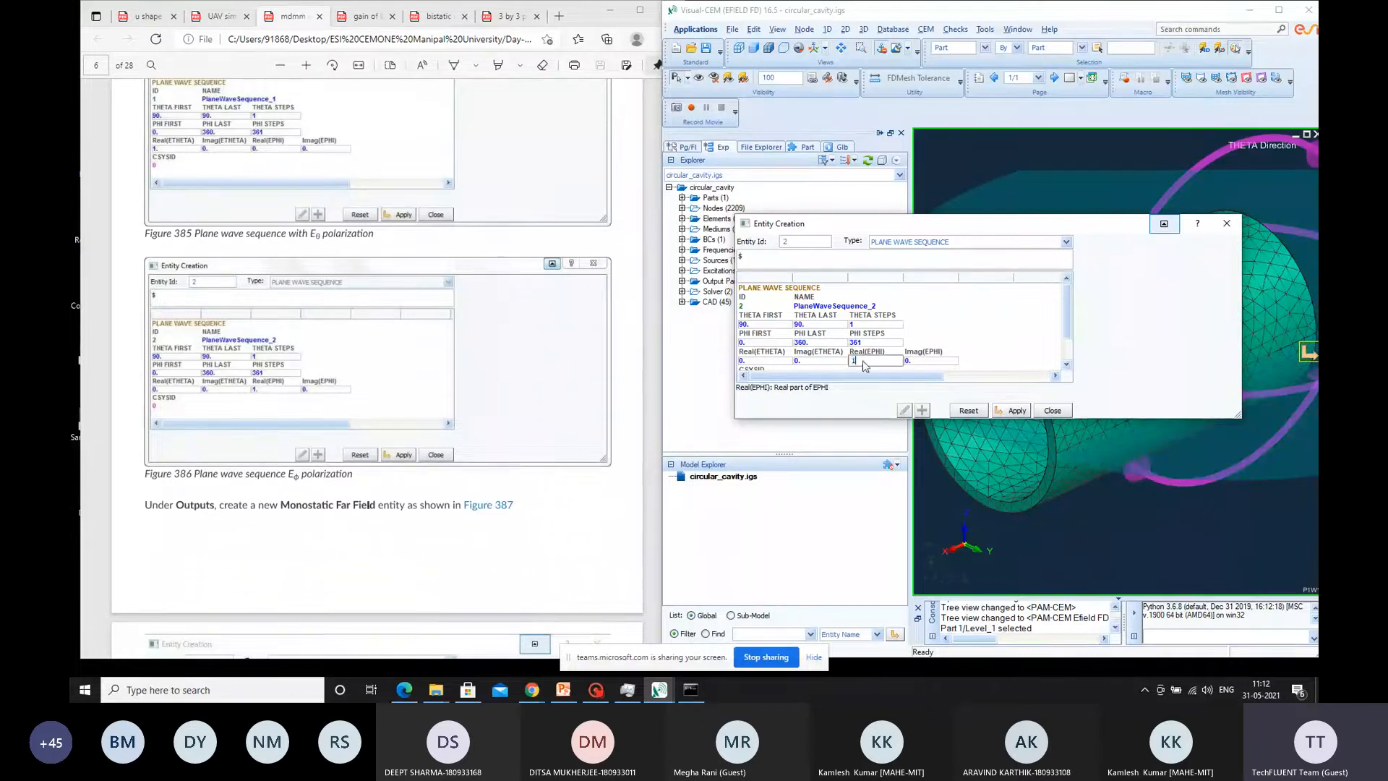
{"action": "left_click", "coordinate": [981, 324]}
{"action": "left_click", "coordinate": [1011, 410]}
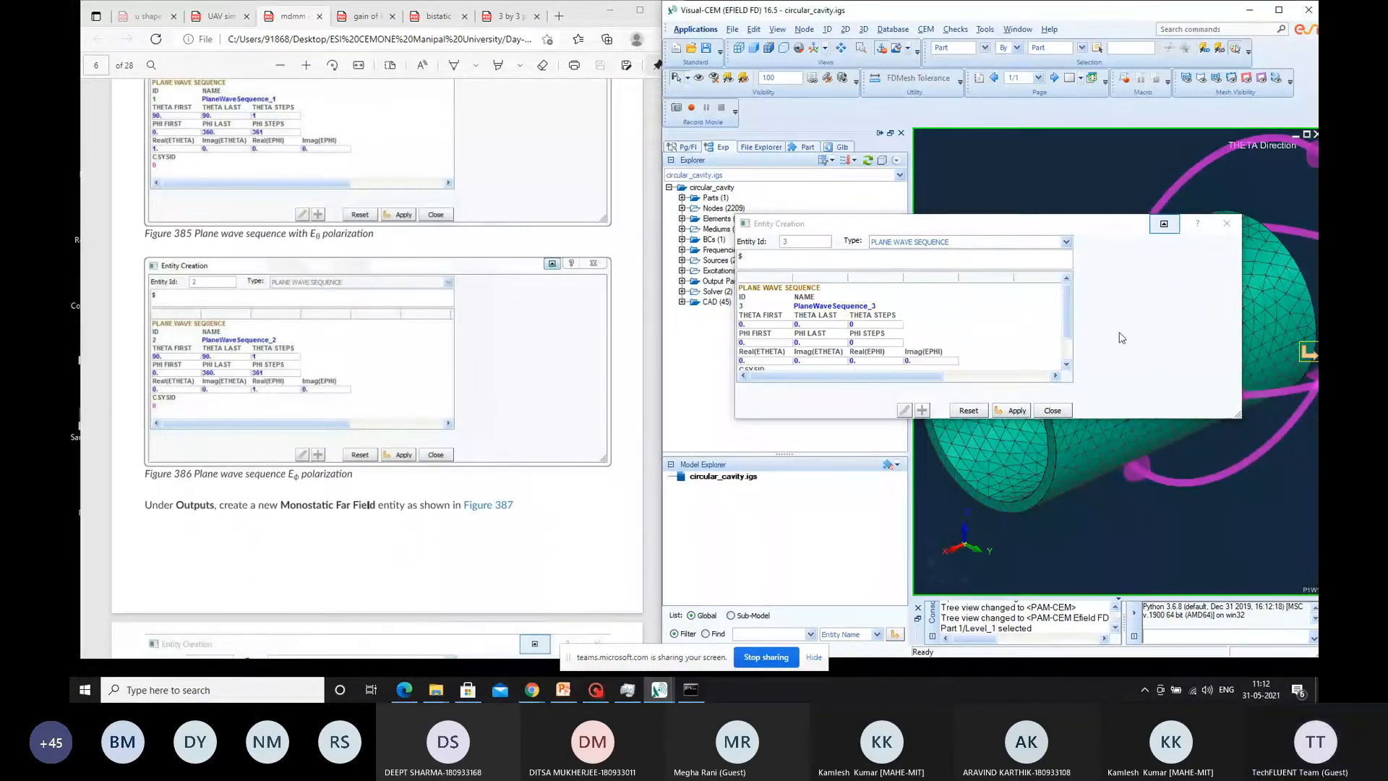
{"action": "left_click", "coordinate": [793, 303]}
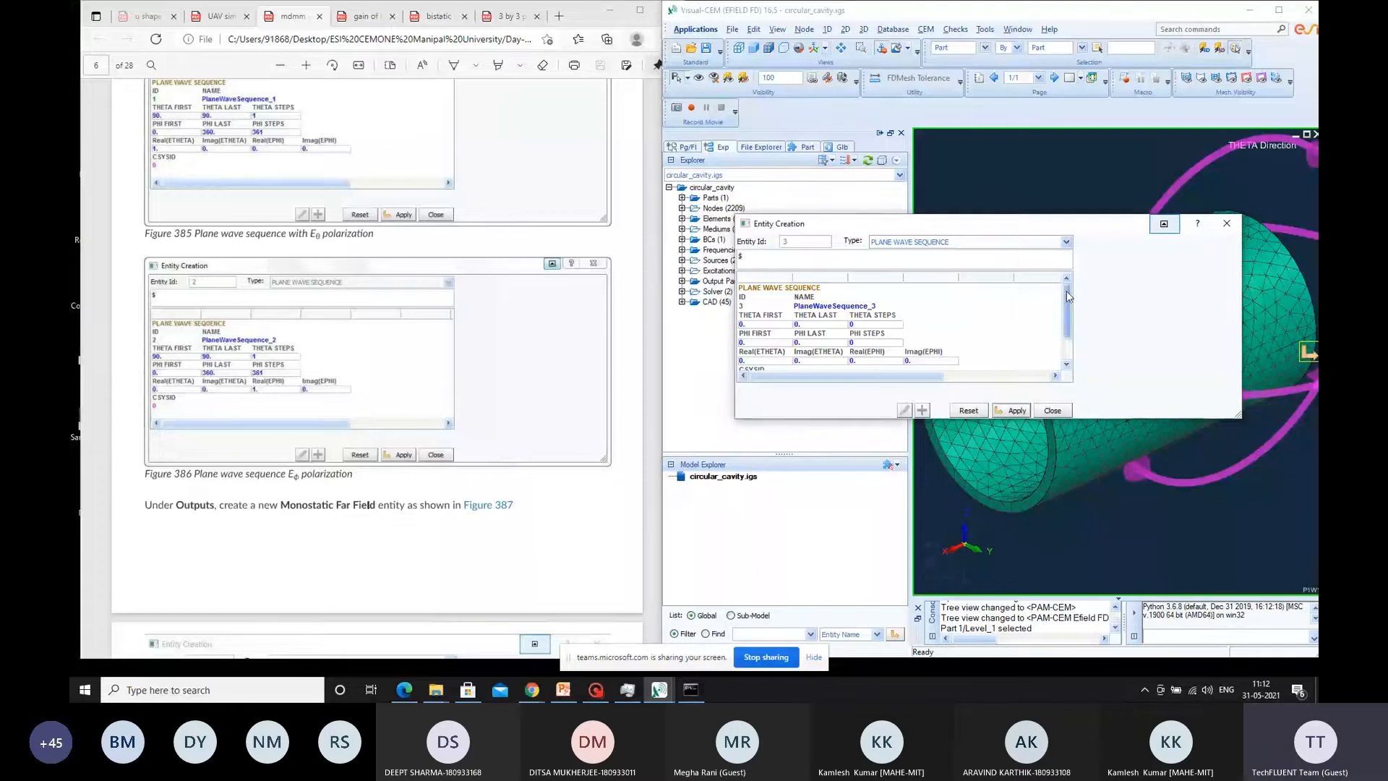
{"action": "left_click_drag", "start_coordinate": [1067, 296], "coordinate": [1067, 337]}
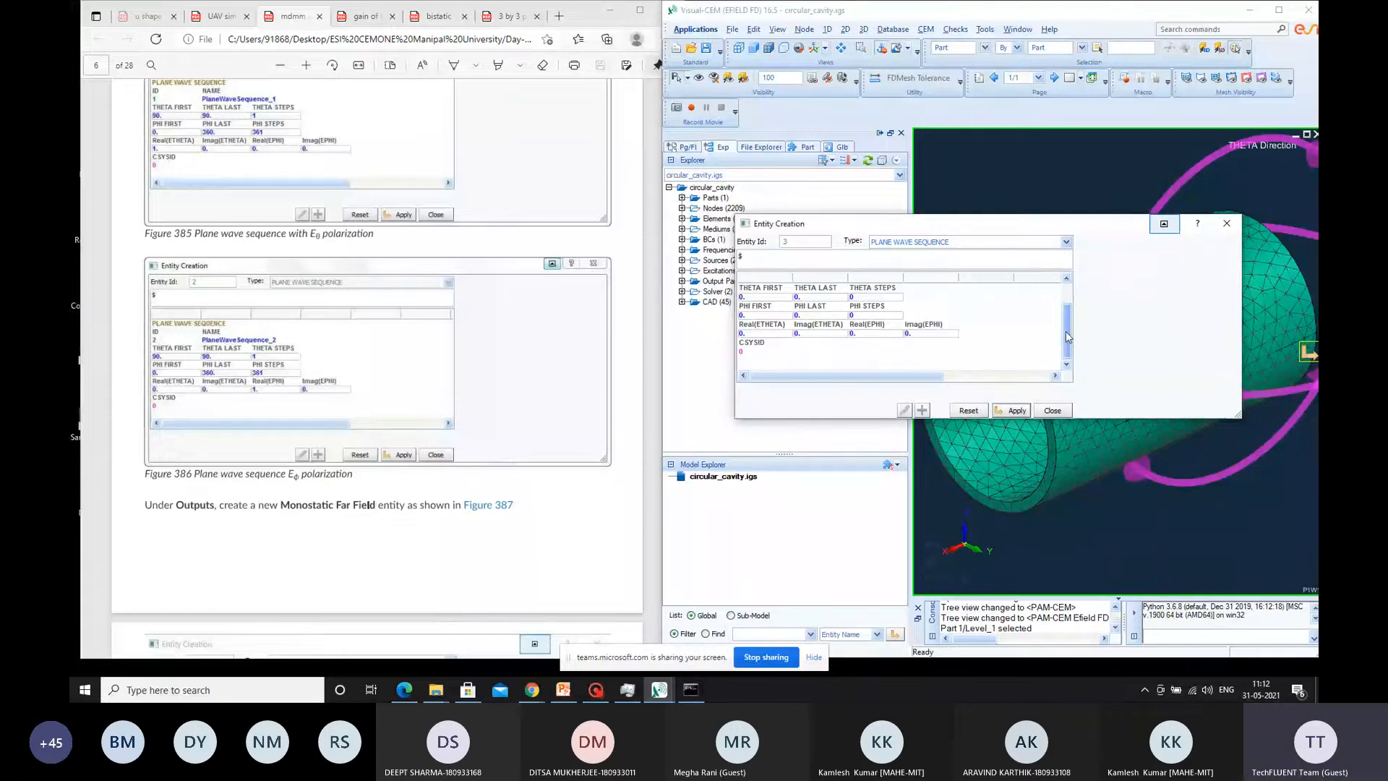
{"action": "left_click", "coordinate": [1225, 225]}
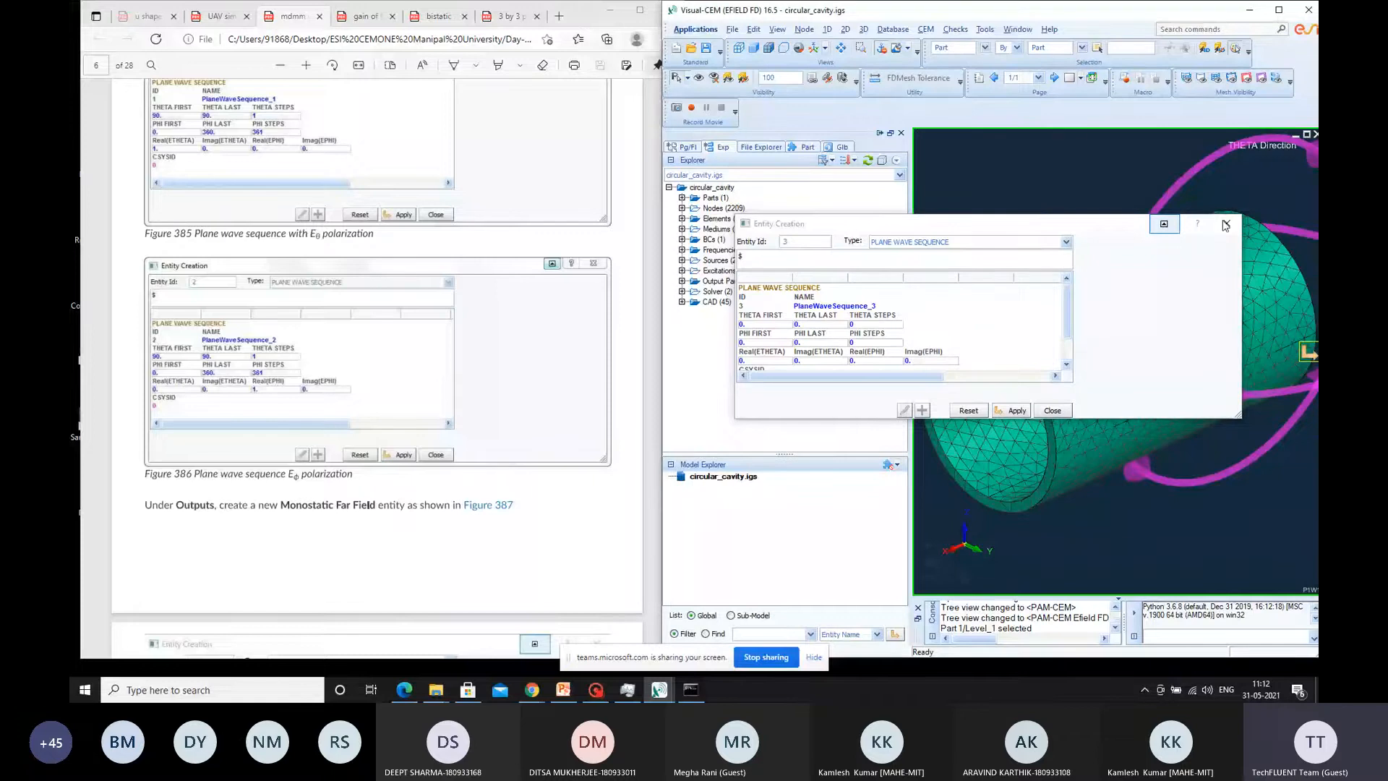
Step: Display the two plane wave sequence sources around the cavity and examine their theta and phi orientation from several angles
{"action": "left_click", "coordinate": [681, 260]}
{"action": "left_click", "coordinate": [695, 271]}
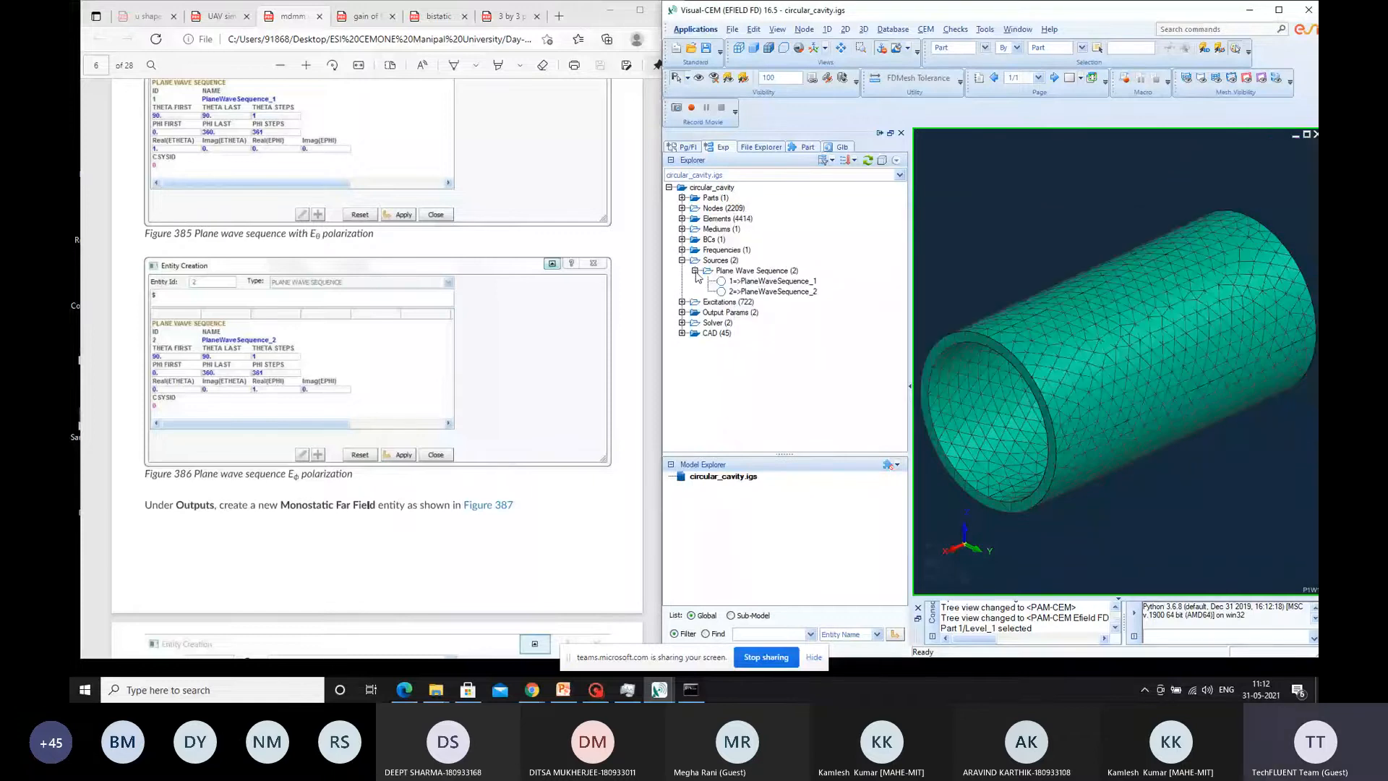
{"action": "left_click", "coordinate": [721, 282]}
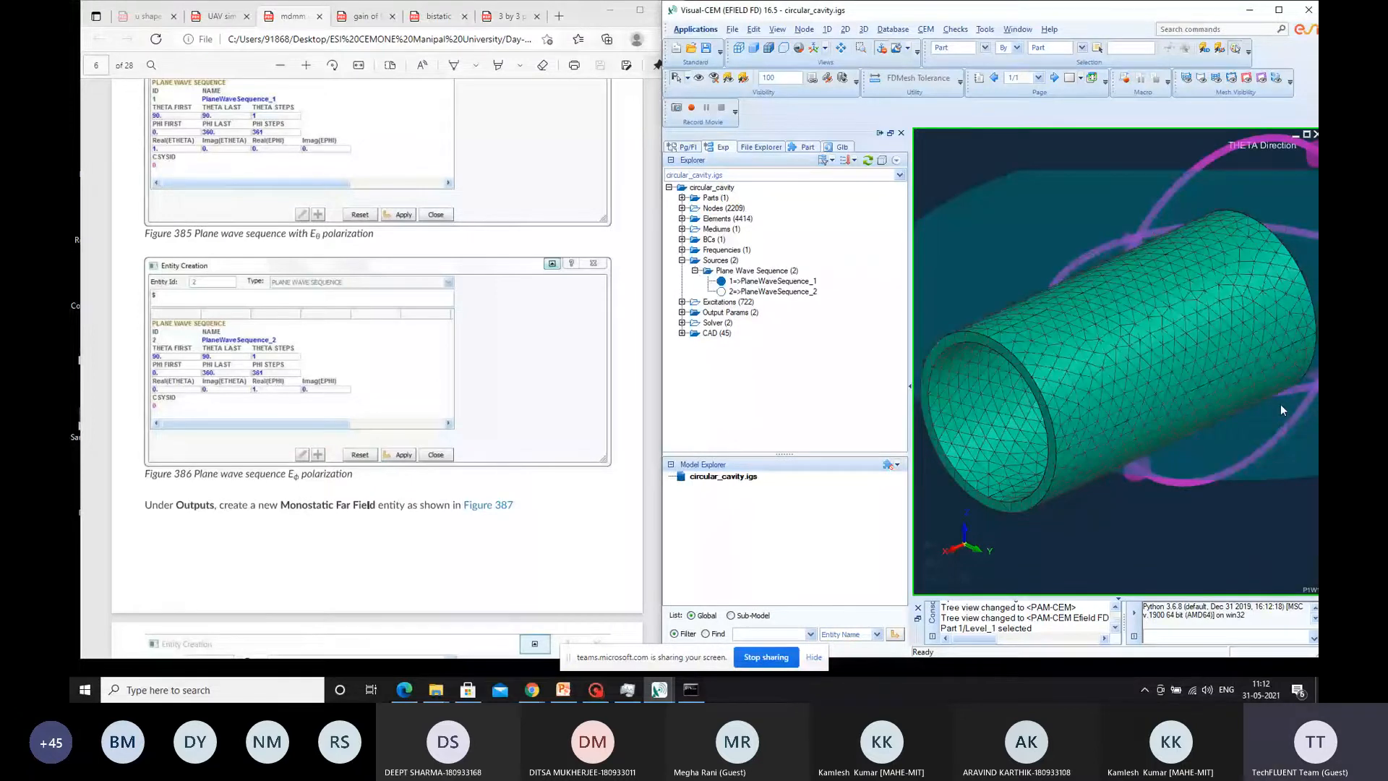
{"action": "left_click_drag", "start_coordinate": [1281, 405], "coordinate": [1211, 436]}
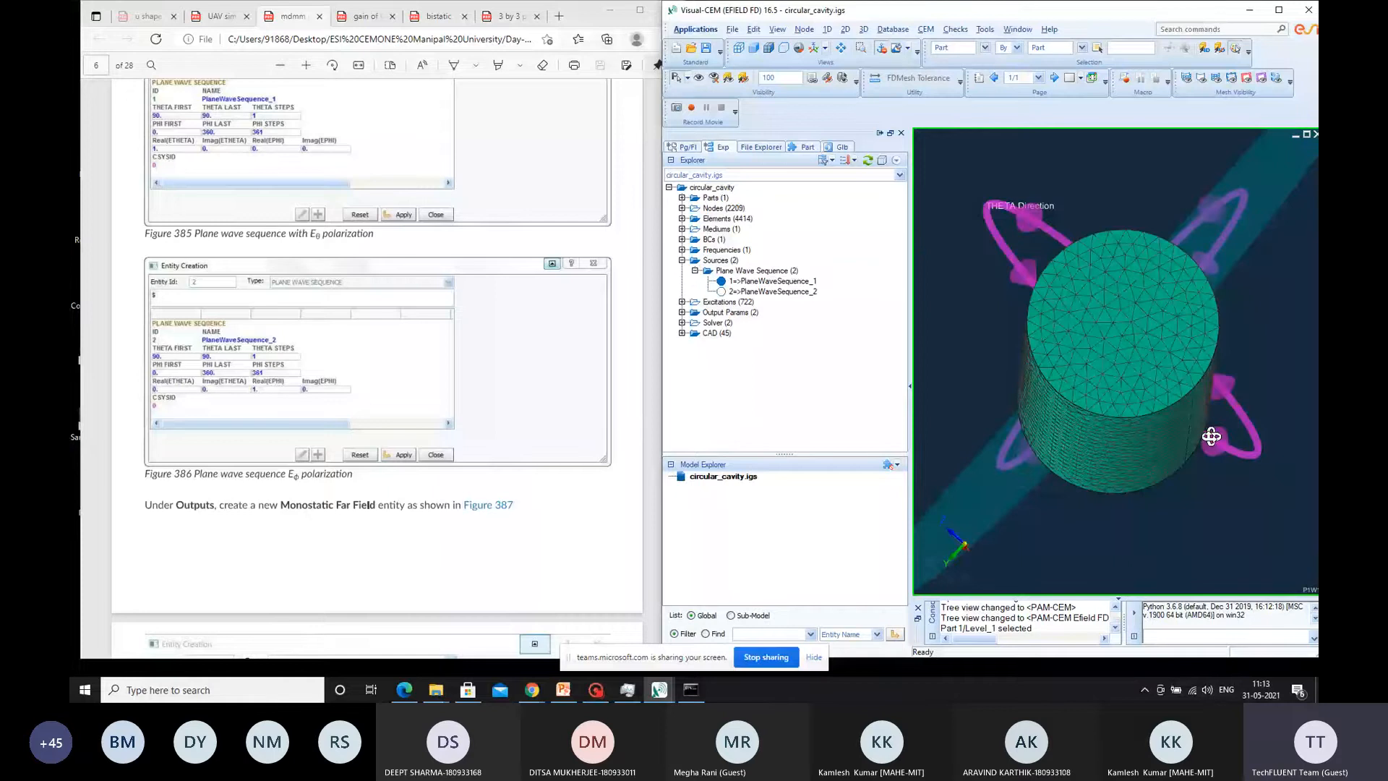
{"action": "left_click_drag", "start_coordinate": [1212, 435], "coordinate": [1190, 410]}
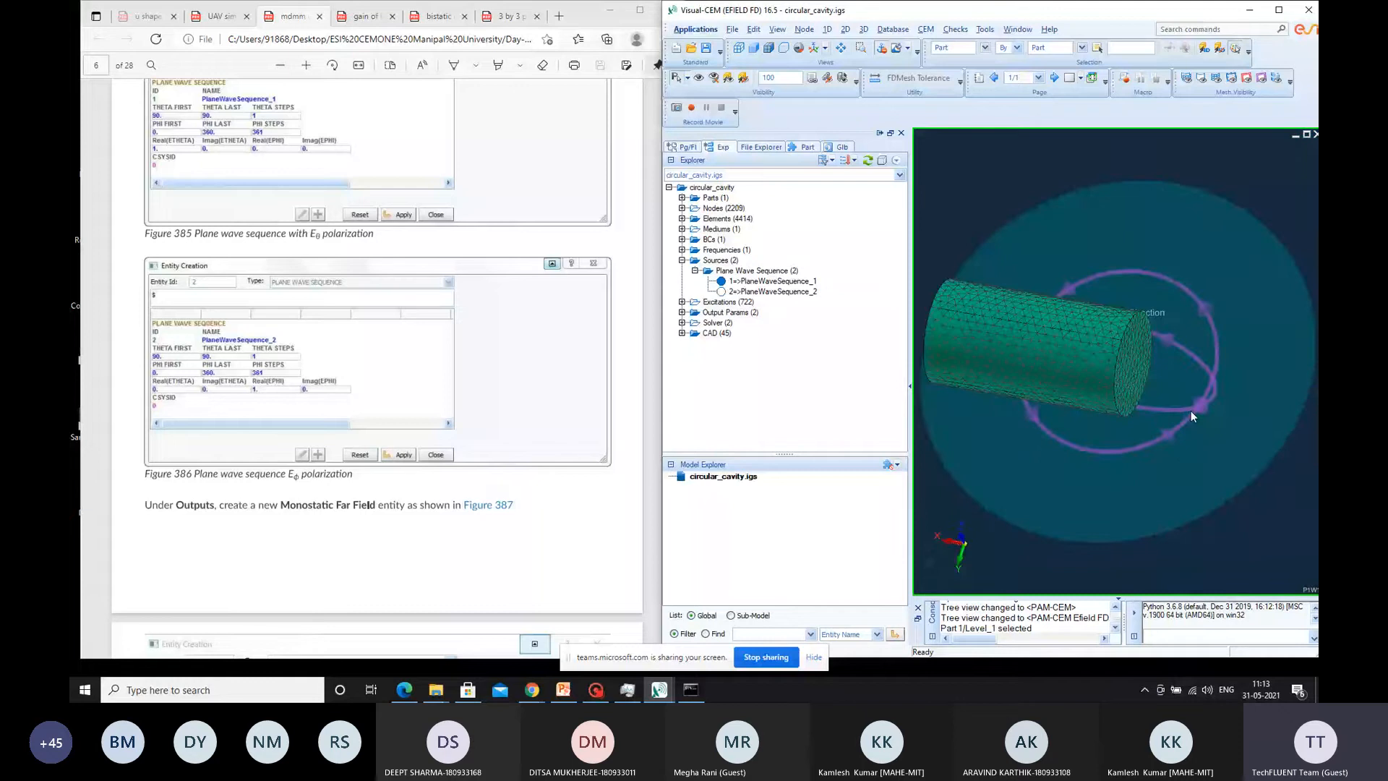
{"action": "left_click_drag", "start_coordinate": [1191, 410], "coordinate": [1071, 359]}
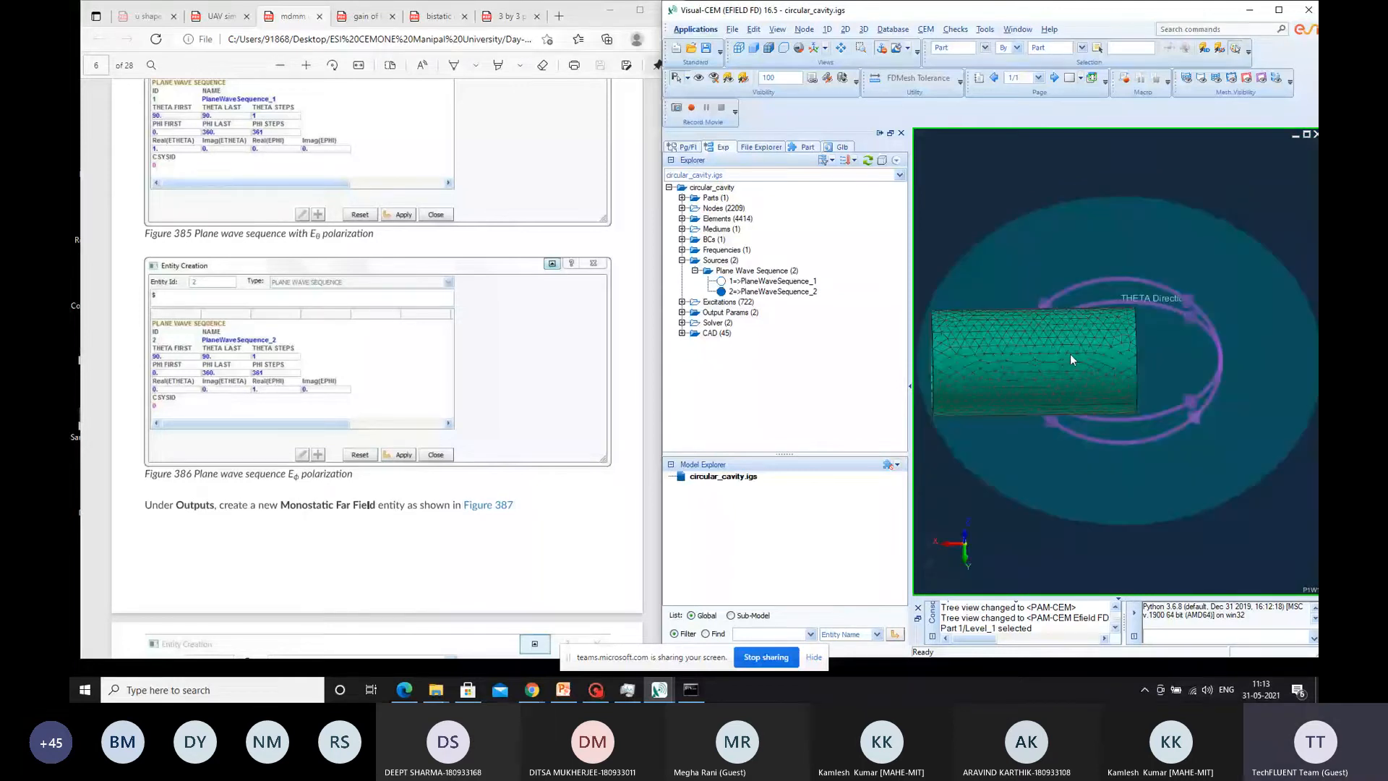
{"action": "left_click_drag", "start_coordinate": [1072, 359], "coordinate": [1046, 473]}
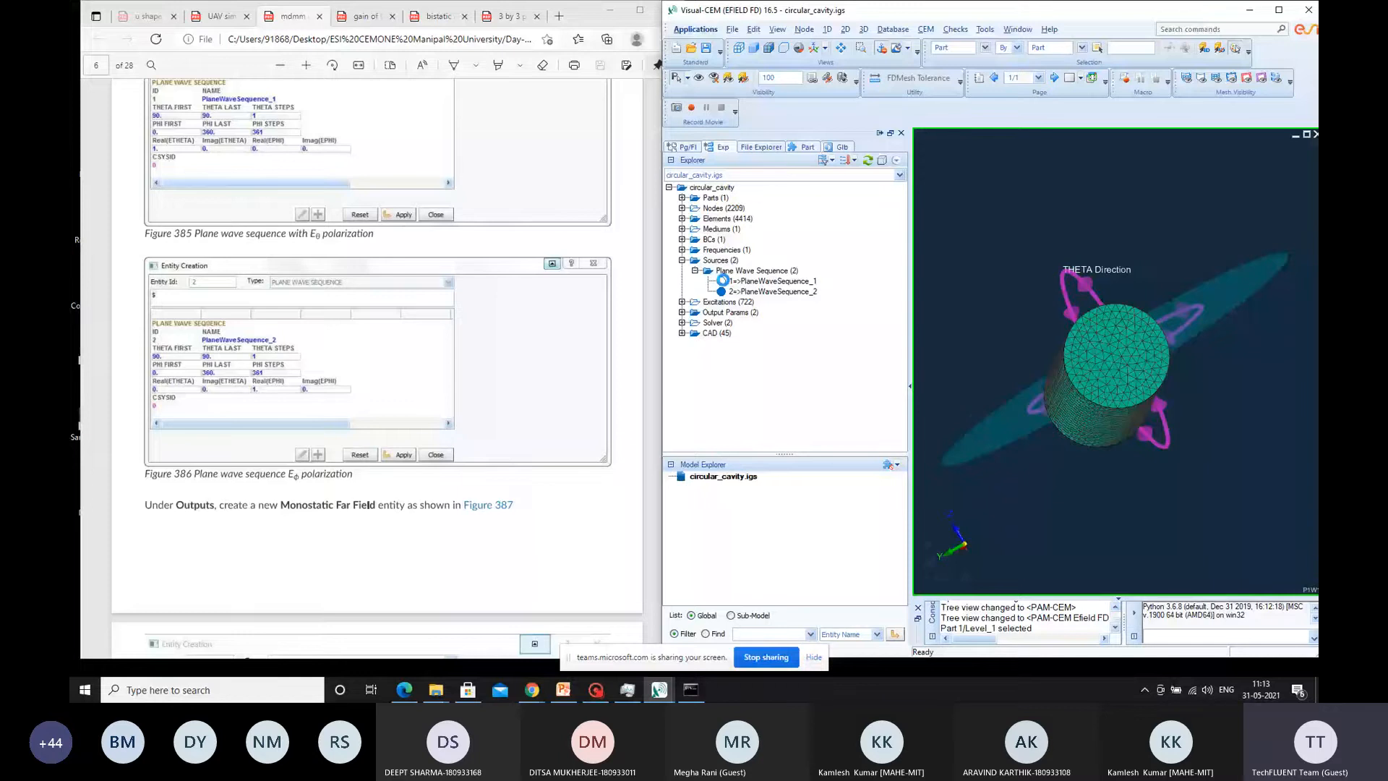
{"action": "middle_click_drag", "start_coordinate": [1075, 338], "coordinate": [1126, 352]}
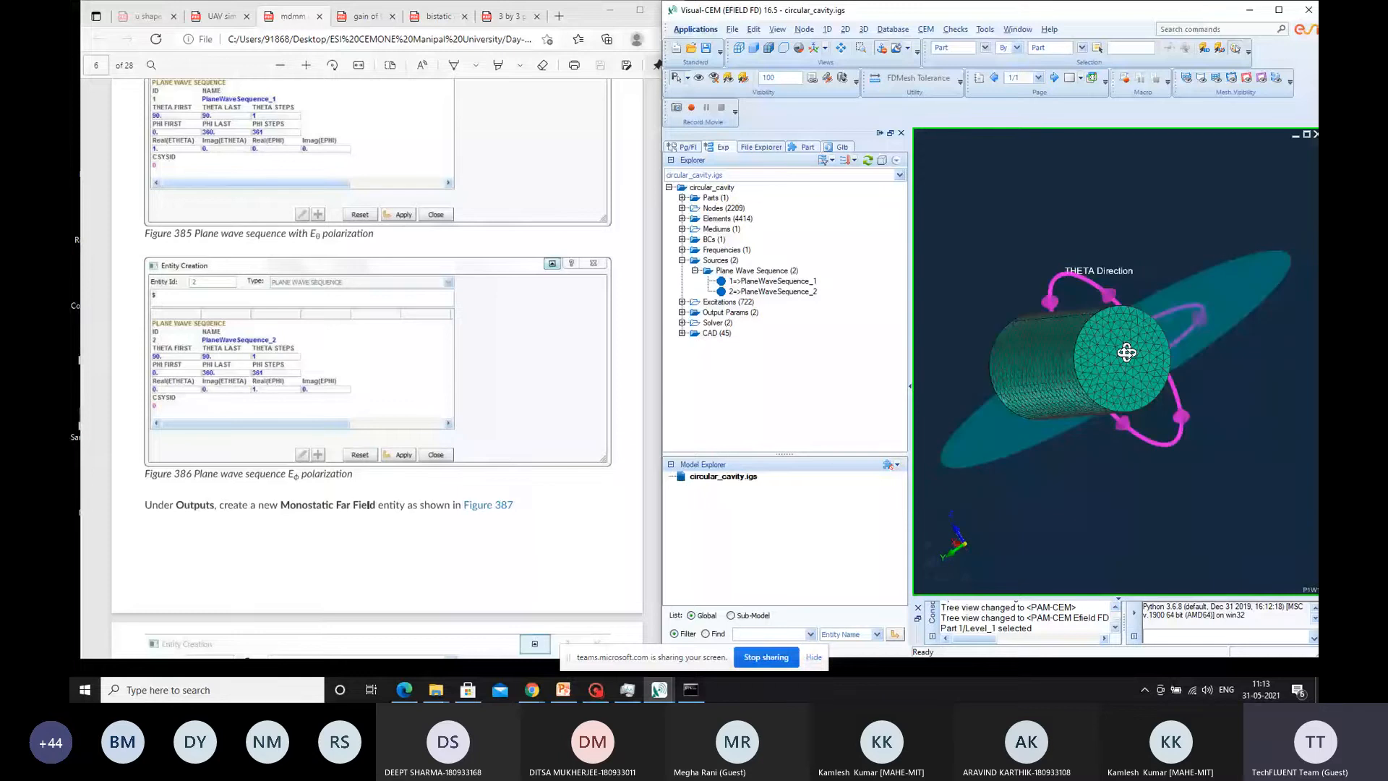
{"action": "middle_click_drag", "start_coordinate": [1126, 352], "coordinate": [1157, 331]}
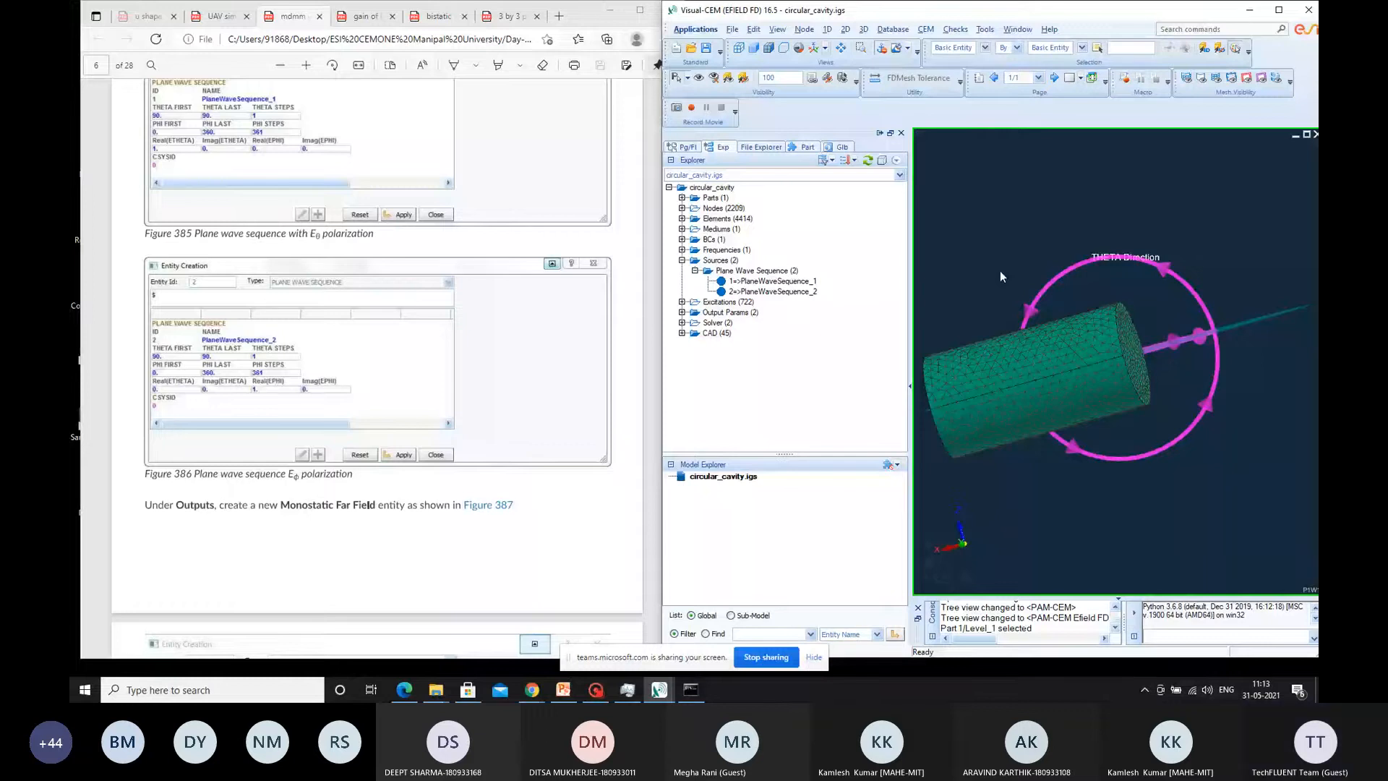
{"action": "mouse_move", "coordinate": [970, 551]}
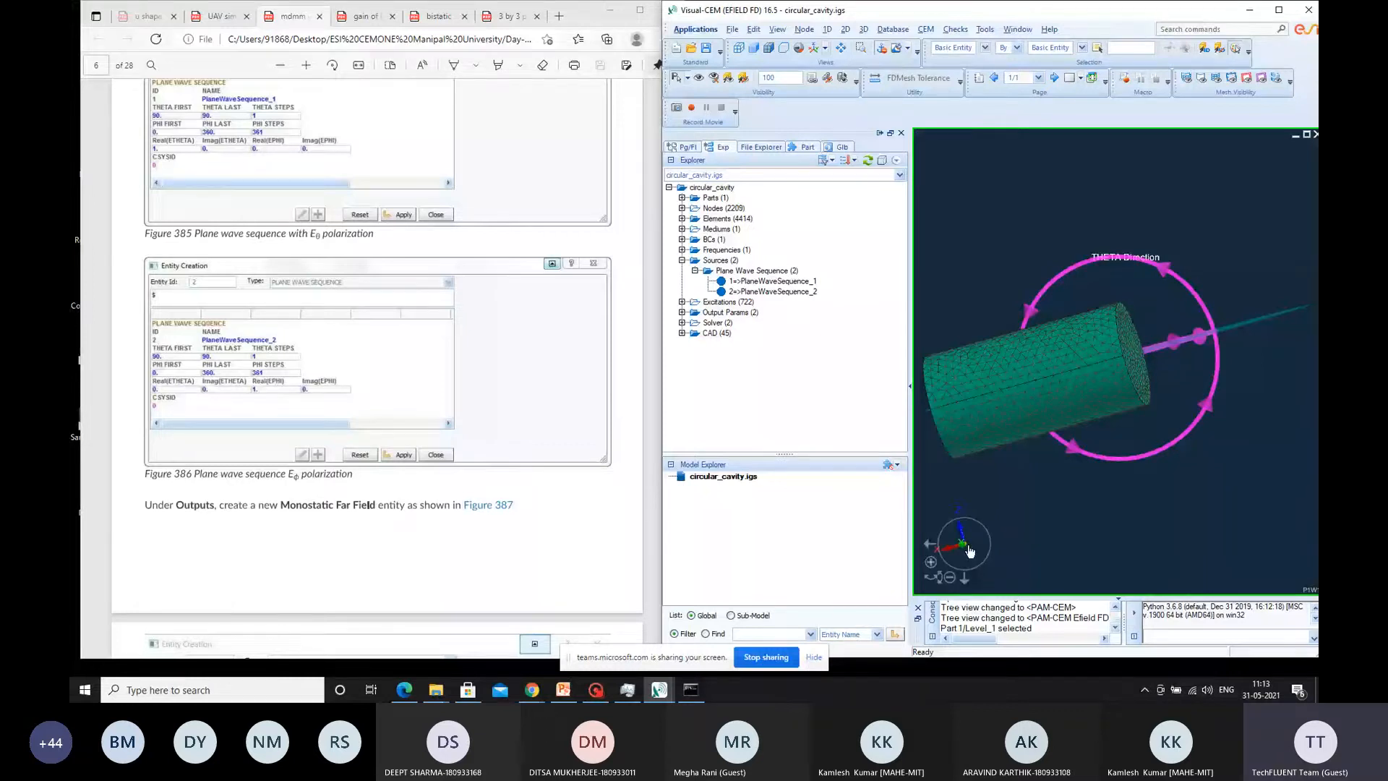
{"action": "left_click", "coordinate": [970, 551]}
Step: Create a Monostatic Far Field output entity named MonostaticFarfield_1, keeping range gate 0
{"action": "left_click", "coordinate": [925, 29]}
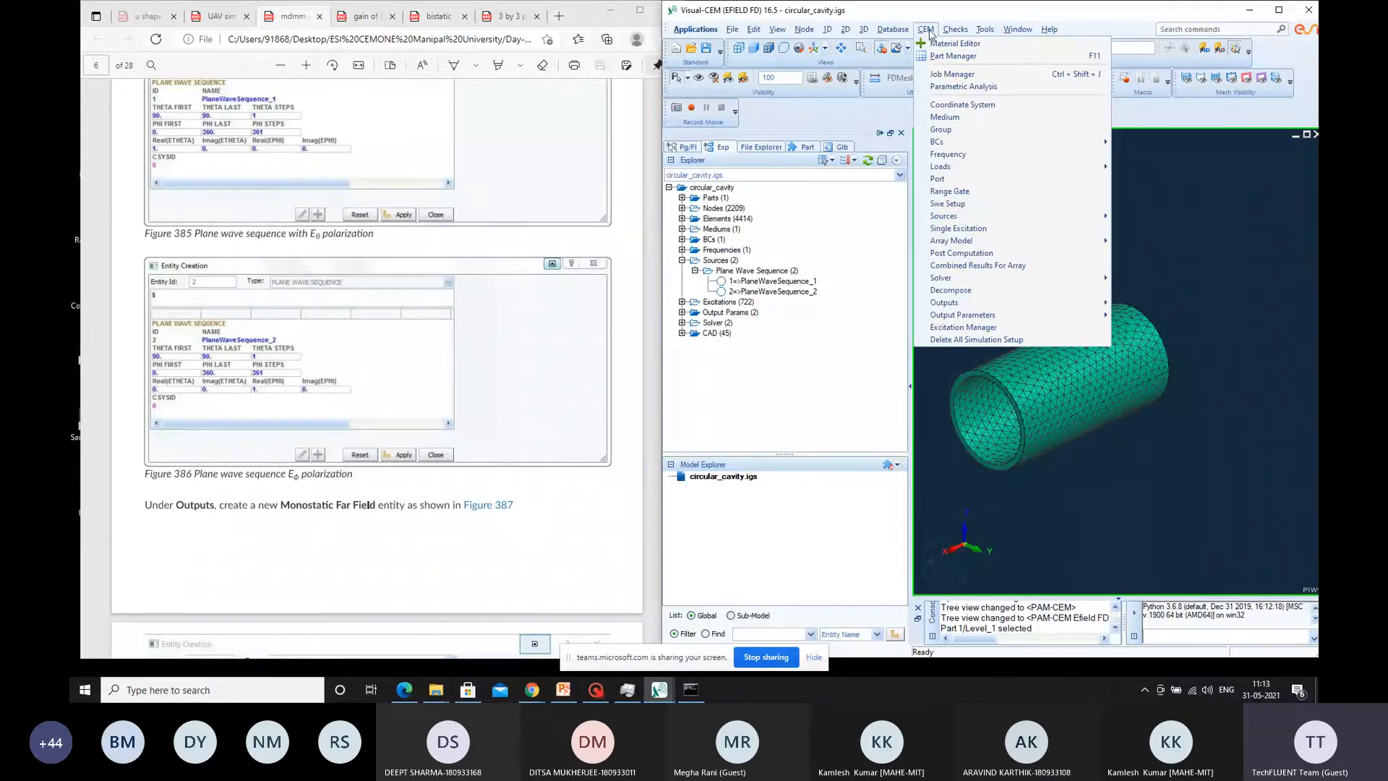
{"action": "mouse_move", "coordinate": [1009, 303]}
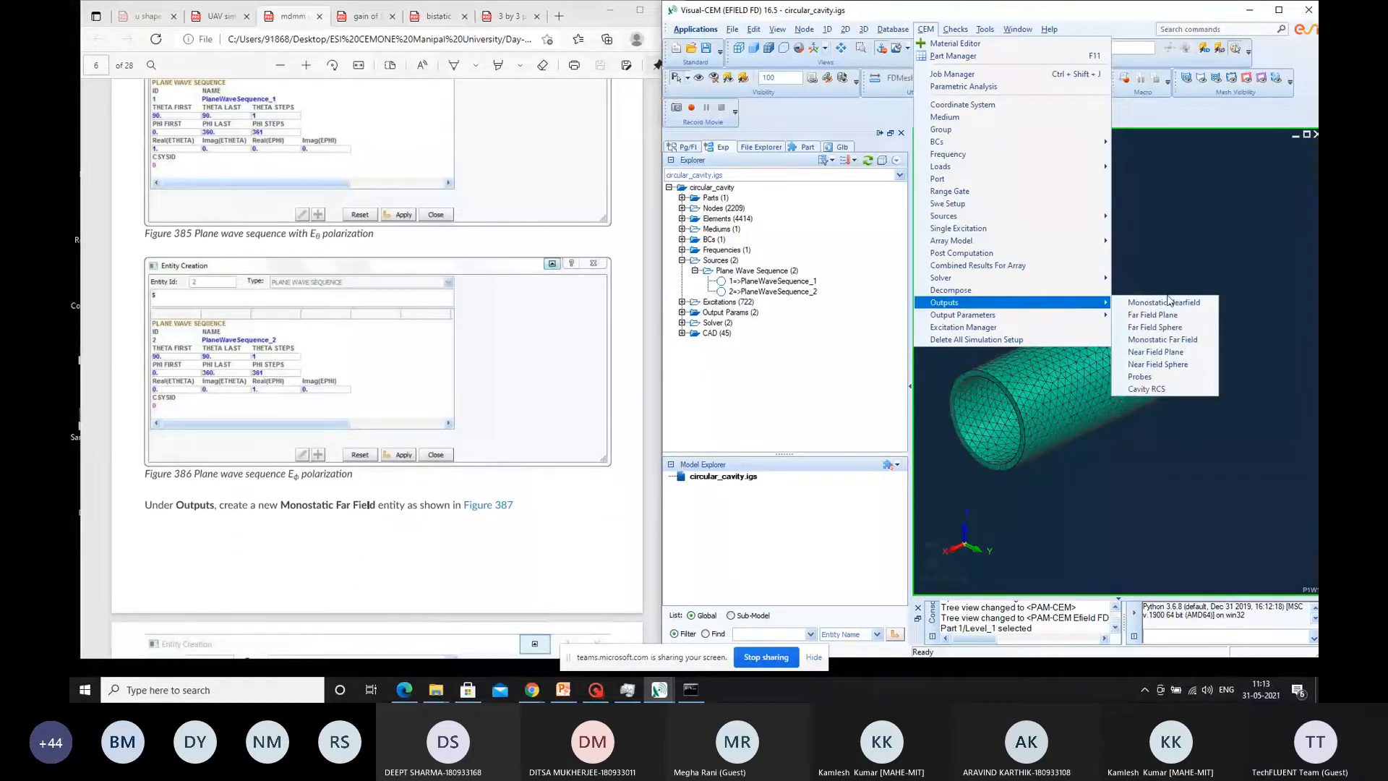
{"action": "left_click", "coordinate": [1162, 339]}
{"action": "scroll", "coordinate": [399, 403], "scroll_direction": "down", "scroll_amount": 1}
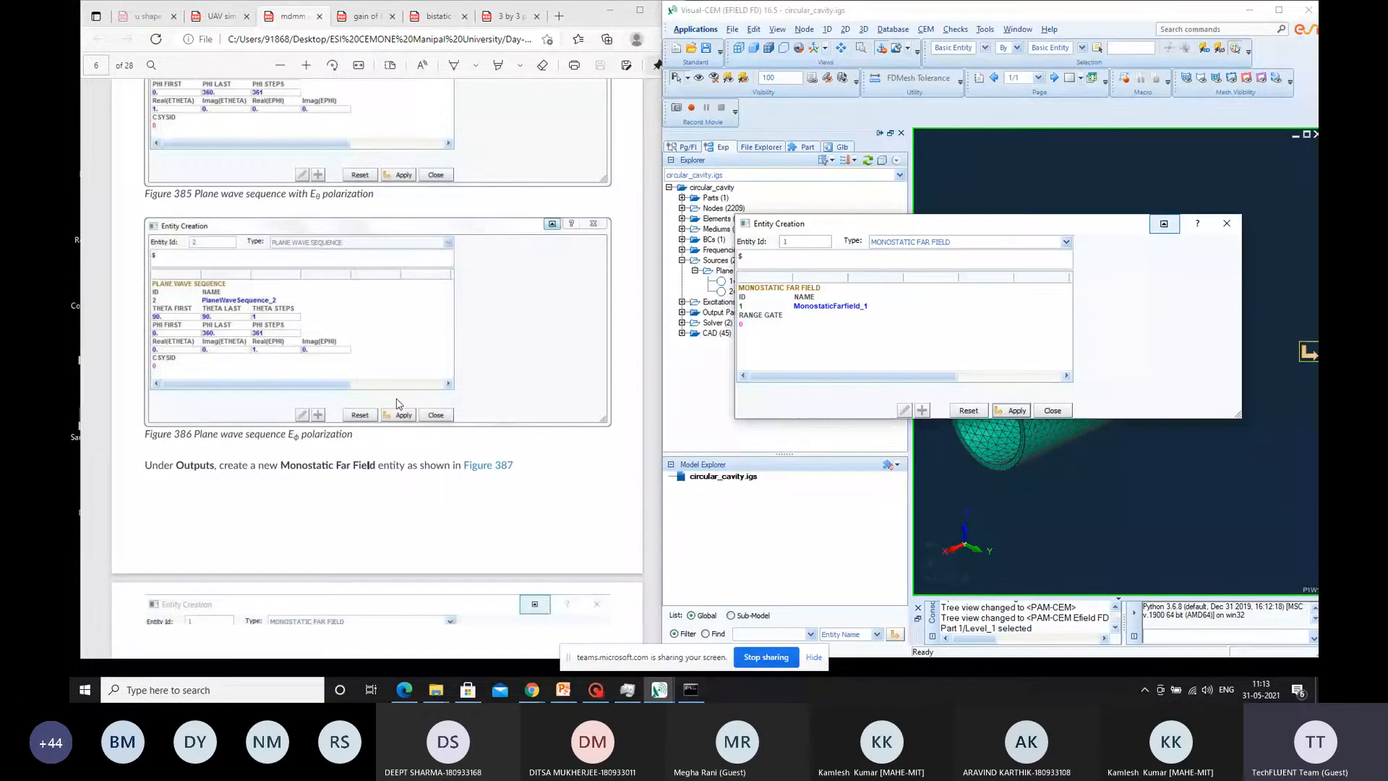
{"action": "scroll", "coordinate": [397, 403], "scroll_direction": "down", "scroll_amount": 5}
{"action": "scroll", "coordinate": [399, 403], "scroll_direction": "down", "scroll_amount": 1}
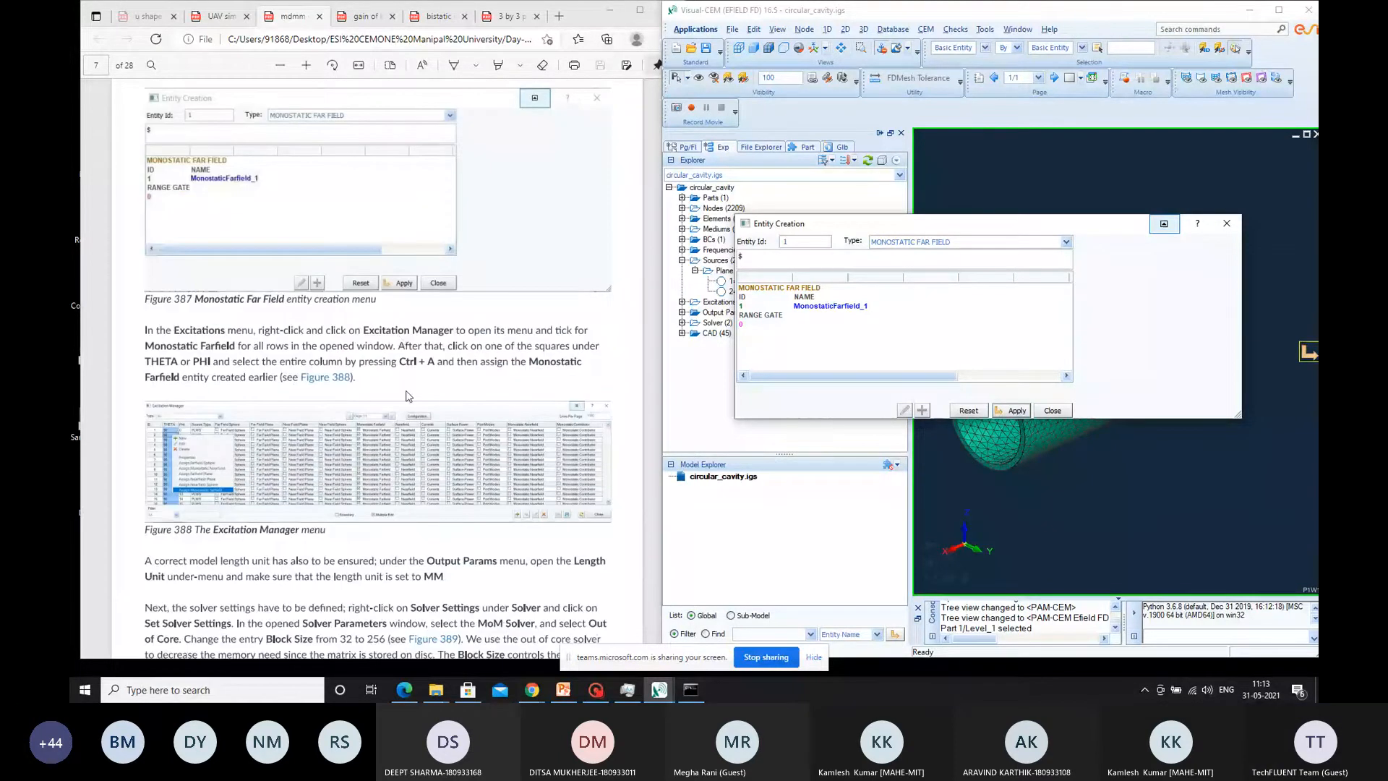
{"action": "scroll", "coordinate": [408, 397], "scroll_direction": "up", "scroll_amount": 2}
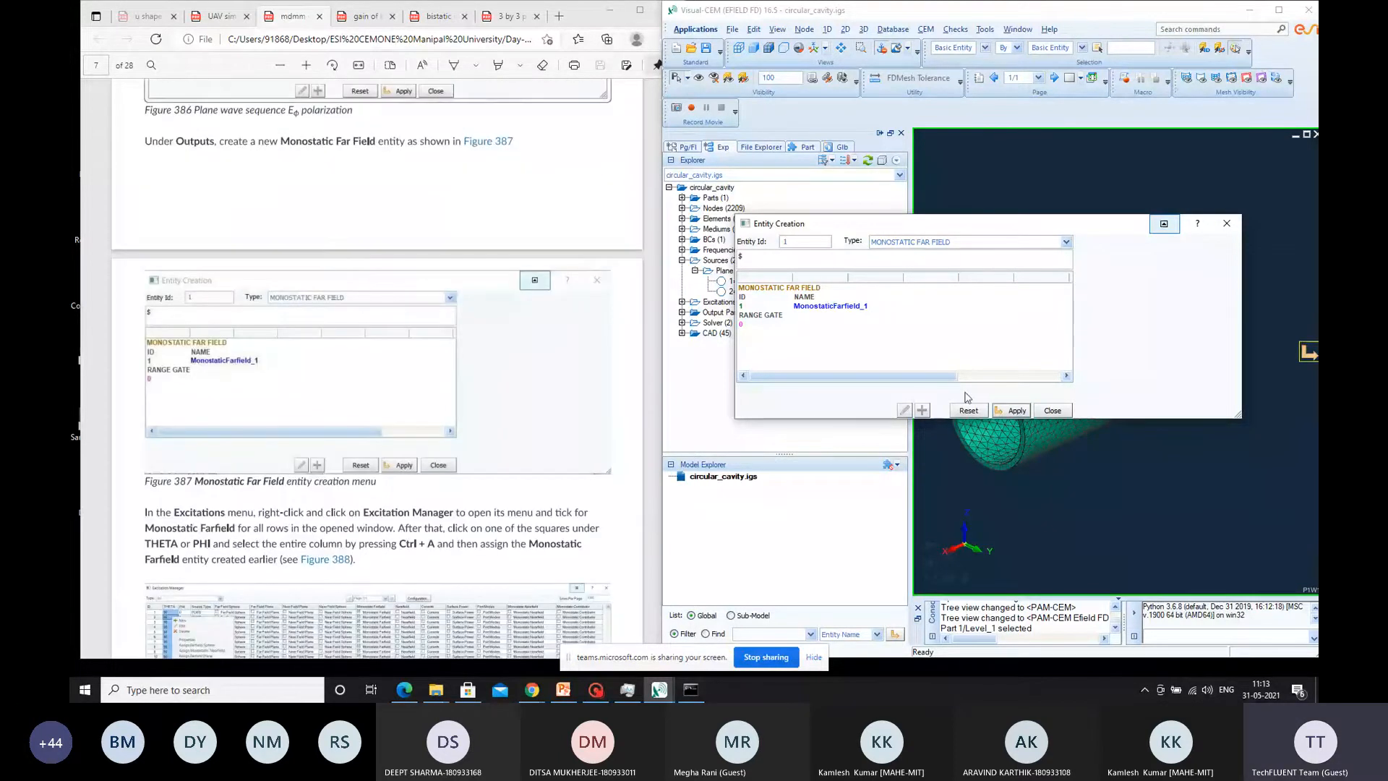
{"action": "left_click", "coordinate": [1012, 409]}
Step: Open the Excitation Manager for the plane wave excitations
{"action": "left_click", "coordinate": [682, 312]}
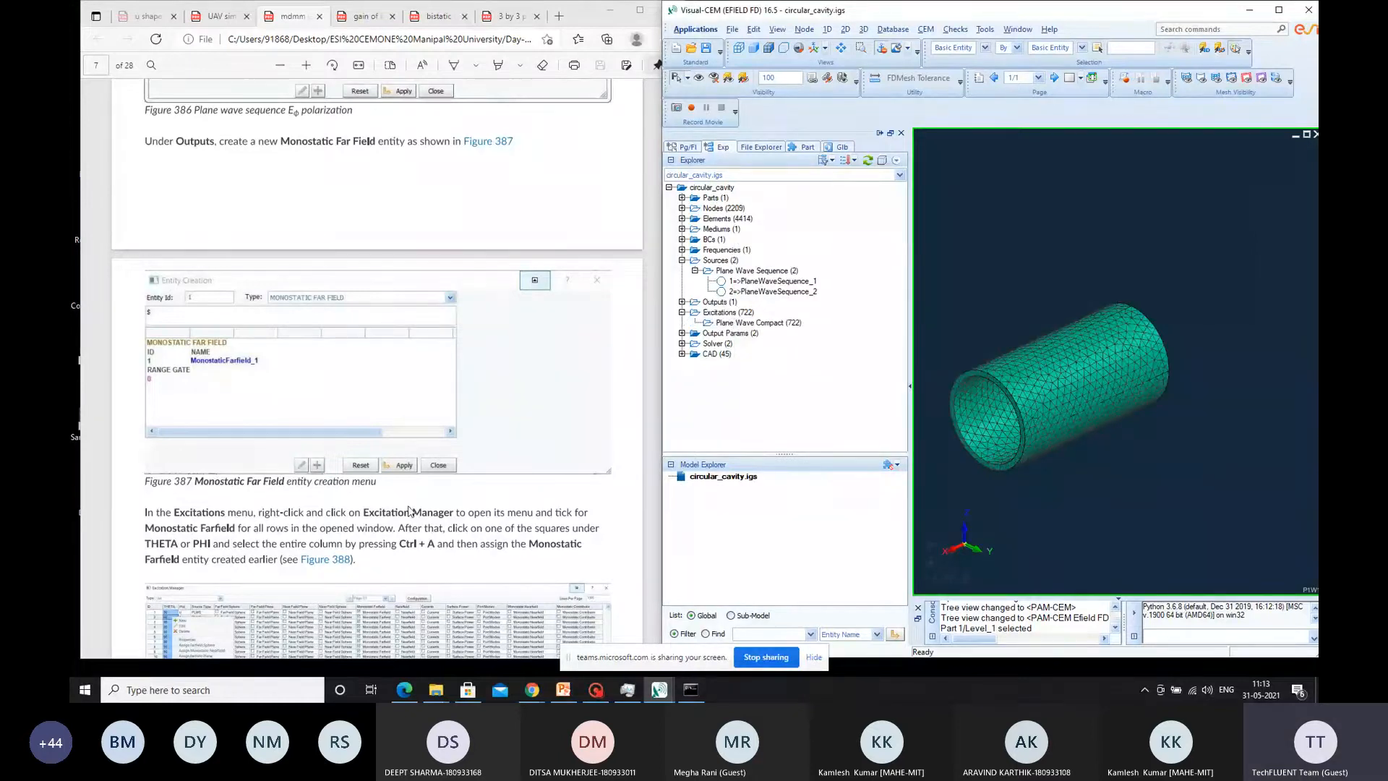
{"action": "scroll", "coordinate": [276, 428], "scroll_direction": "down", "scroll_amount": 3}
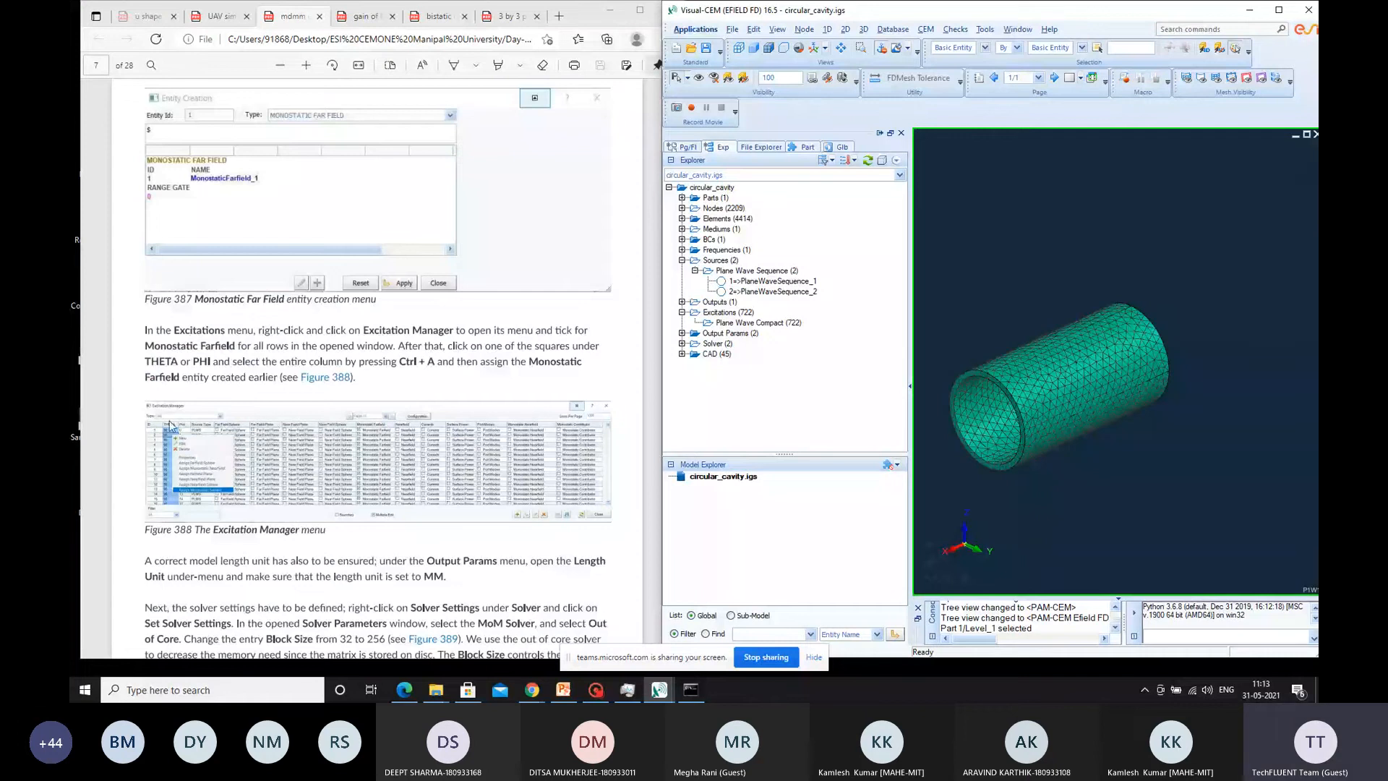
{"action": "right_click", "coordinate": [729, 312]}
{"action": "left_click", "coordinate": [772, 323]}
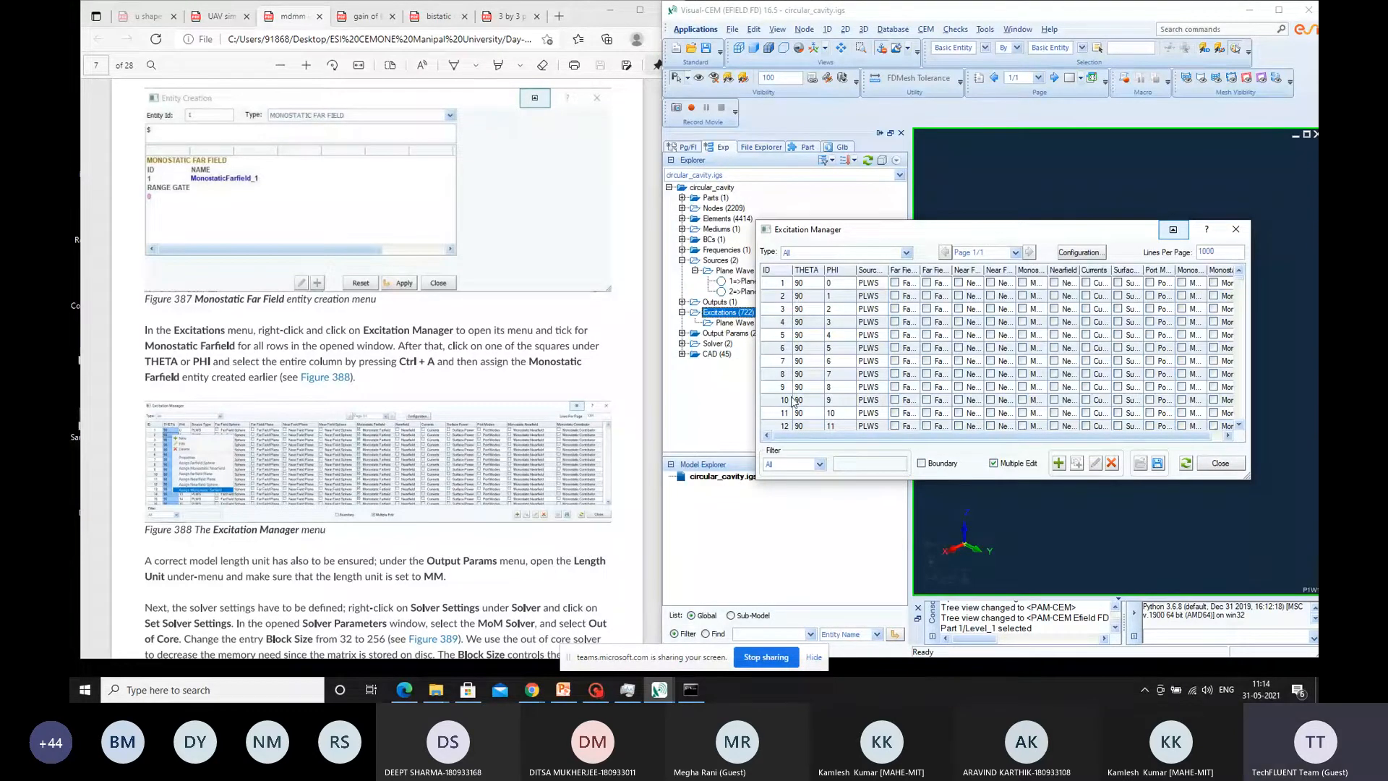
Step: Try to assign MonostaticFarfield_1 to the whole THETA column without enabling the Monostatic Farfield option
{"action": "left_click", "coordinate": [807, 271]}
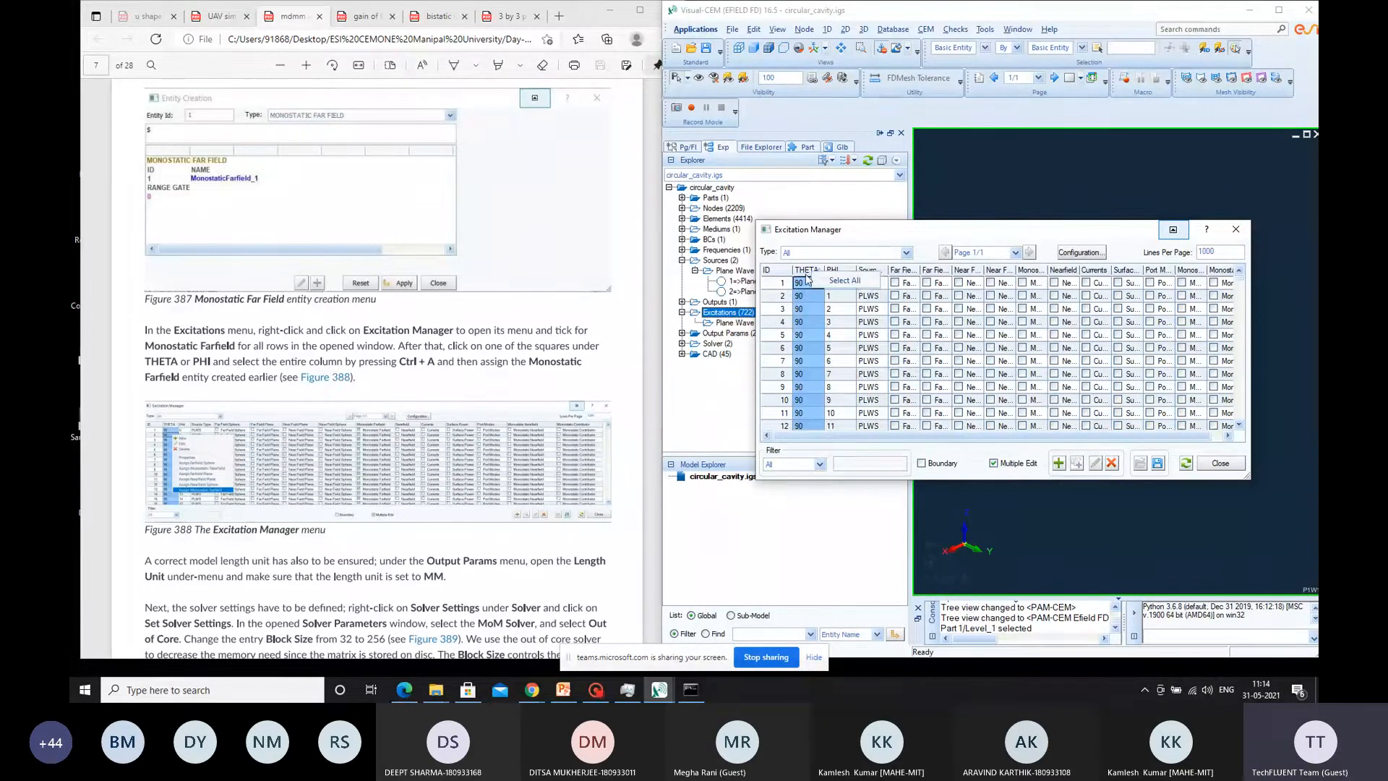
{"action": "right_click", "coordinate": [807, 286]}
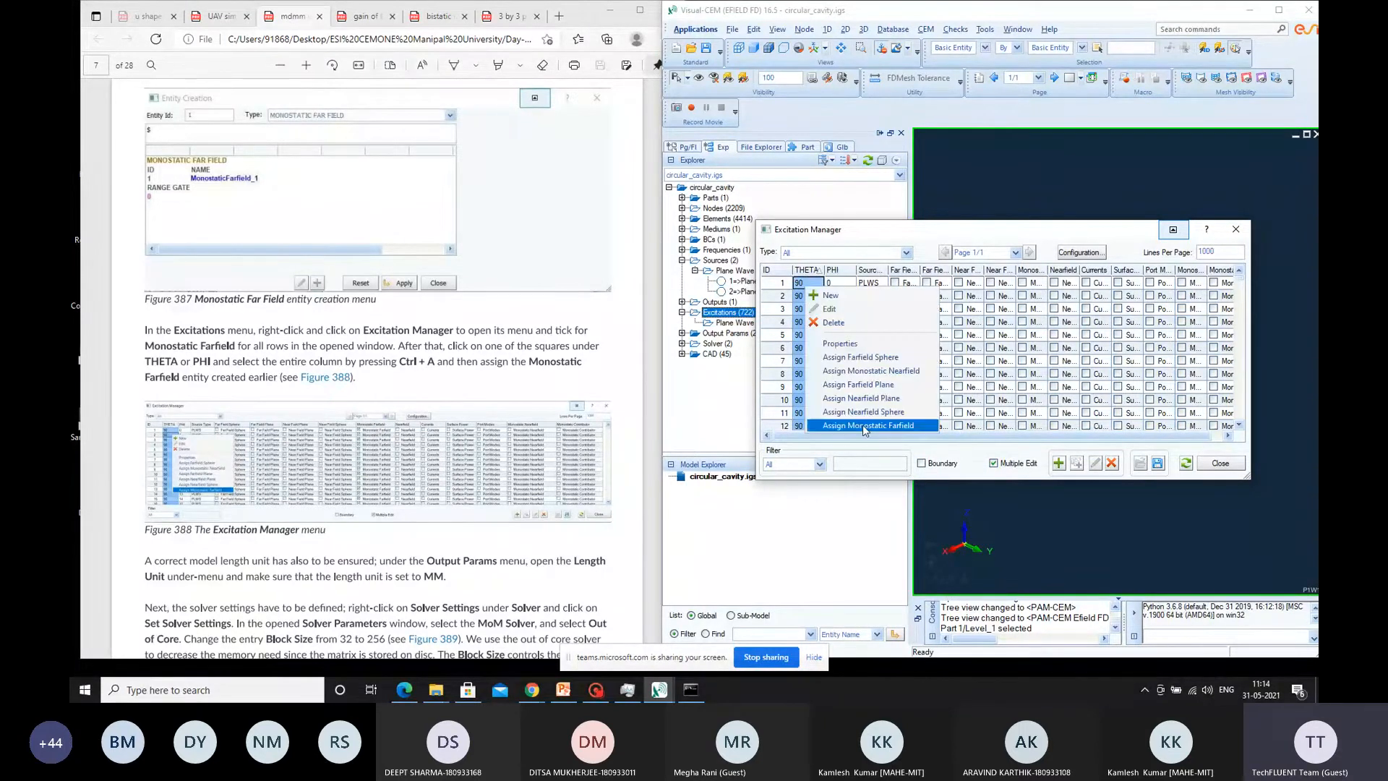
{"action": "left_click", "coordinate": [864, 427]}
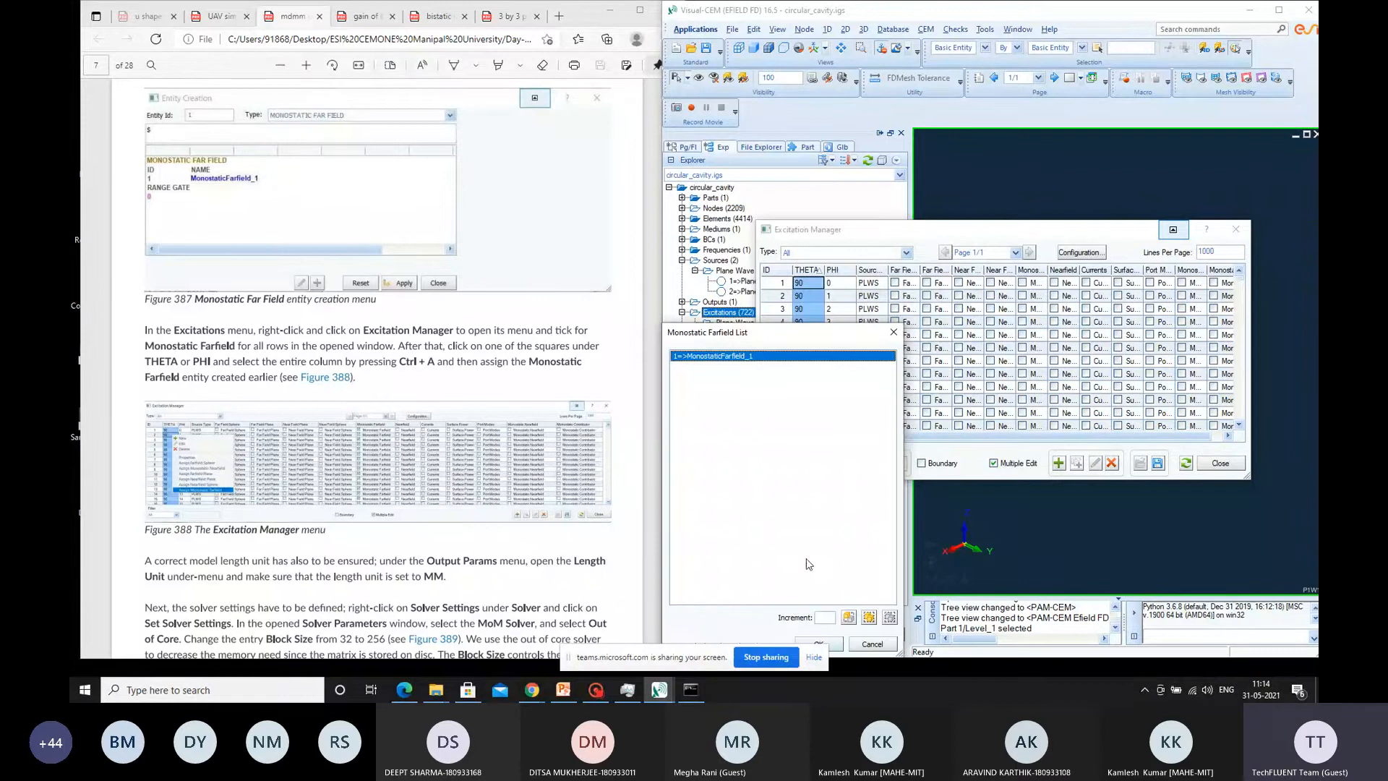
{"action": "left_click", "coordinate": [839, 644]}
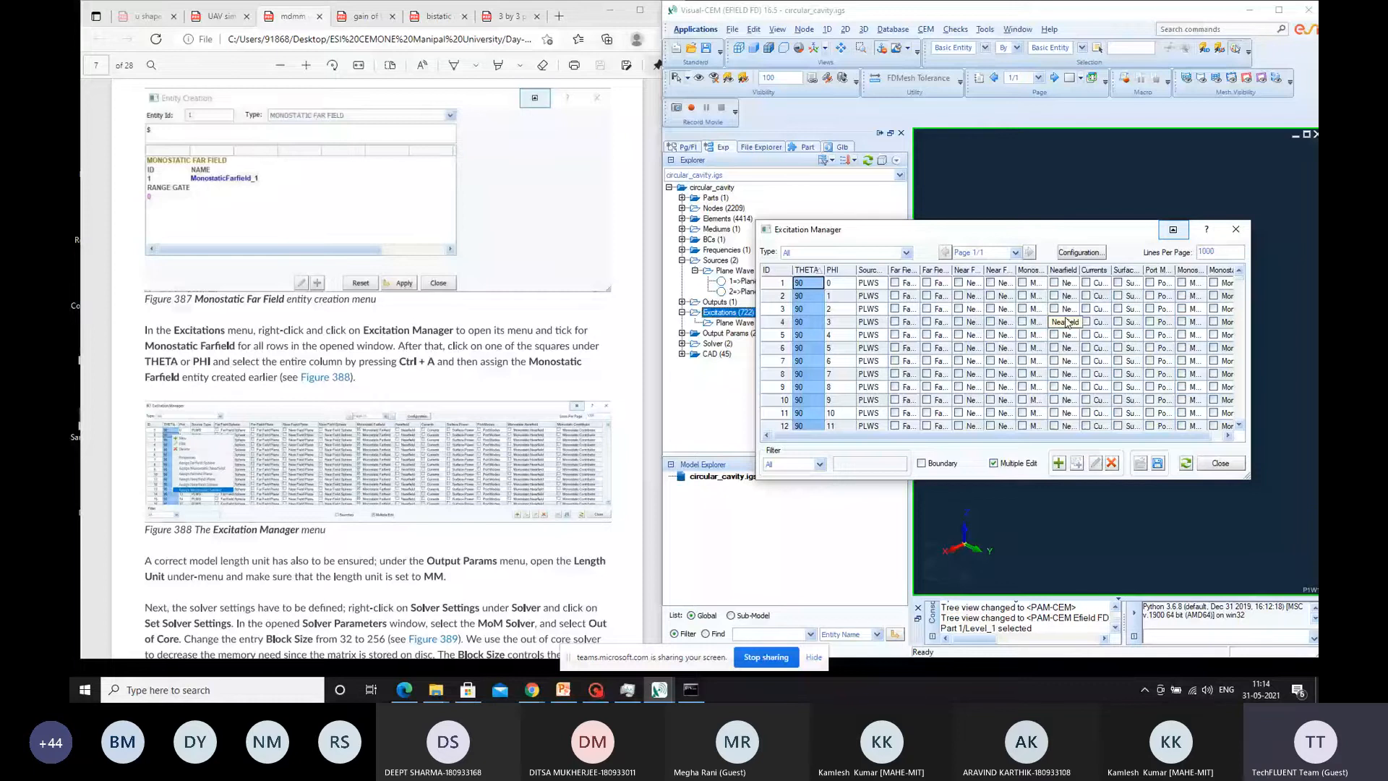
Step: Enable the Monostatic Farfield option for all excitation rows
{"action": "right_click", "coordinate": [1040, 323]}
{"action": "left_click", "coordinate": [1060, 351]}
{"action": "left_click", "coordinate": [1060, 351]}
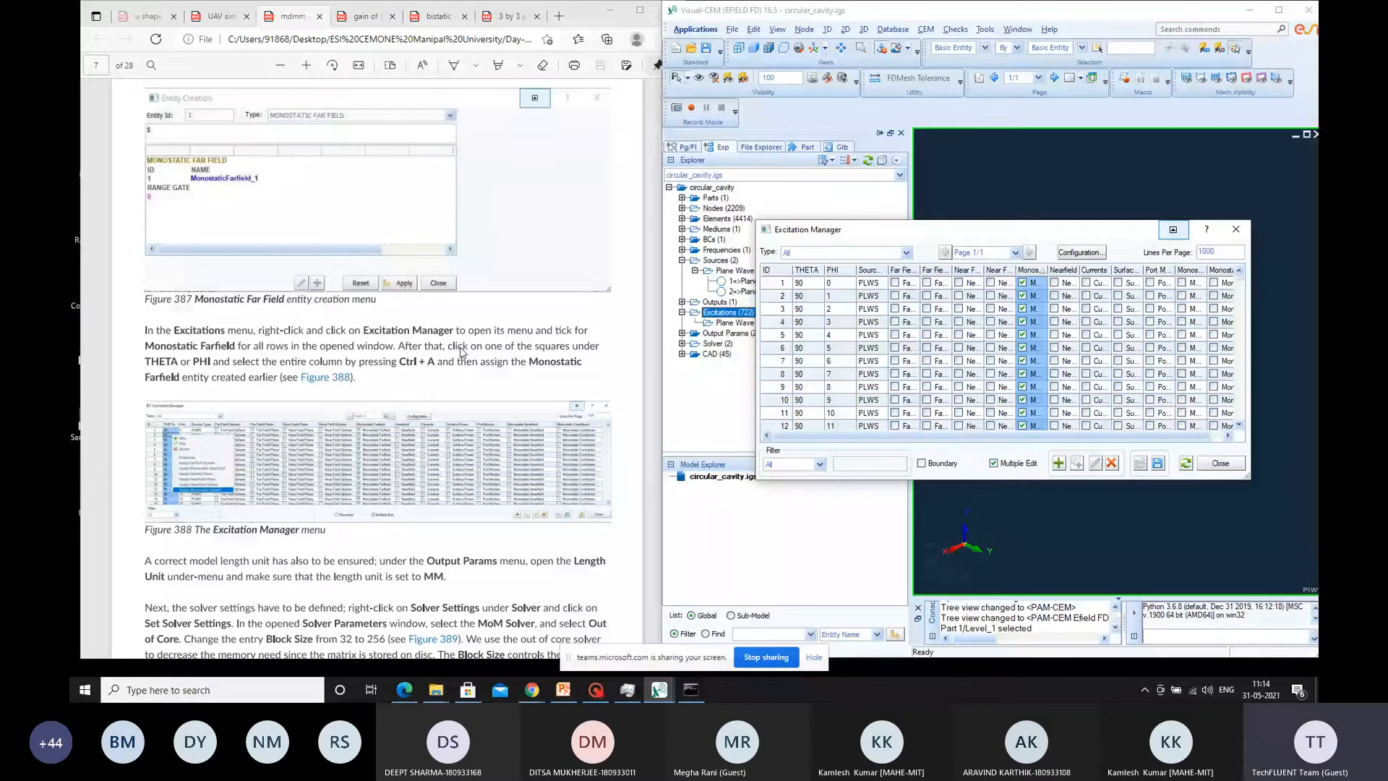
Step: Assign MonostaticFarfield_1 to every excitation in the THETA column and close the Excitation Manager
{"action": "key", "text": "ctrl+a"}
{"action": "right_click", "coordinate": [809, 284]}
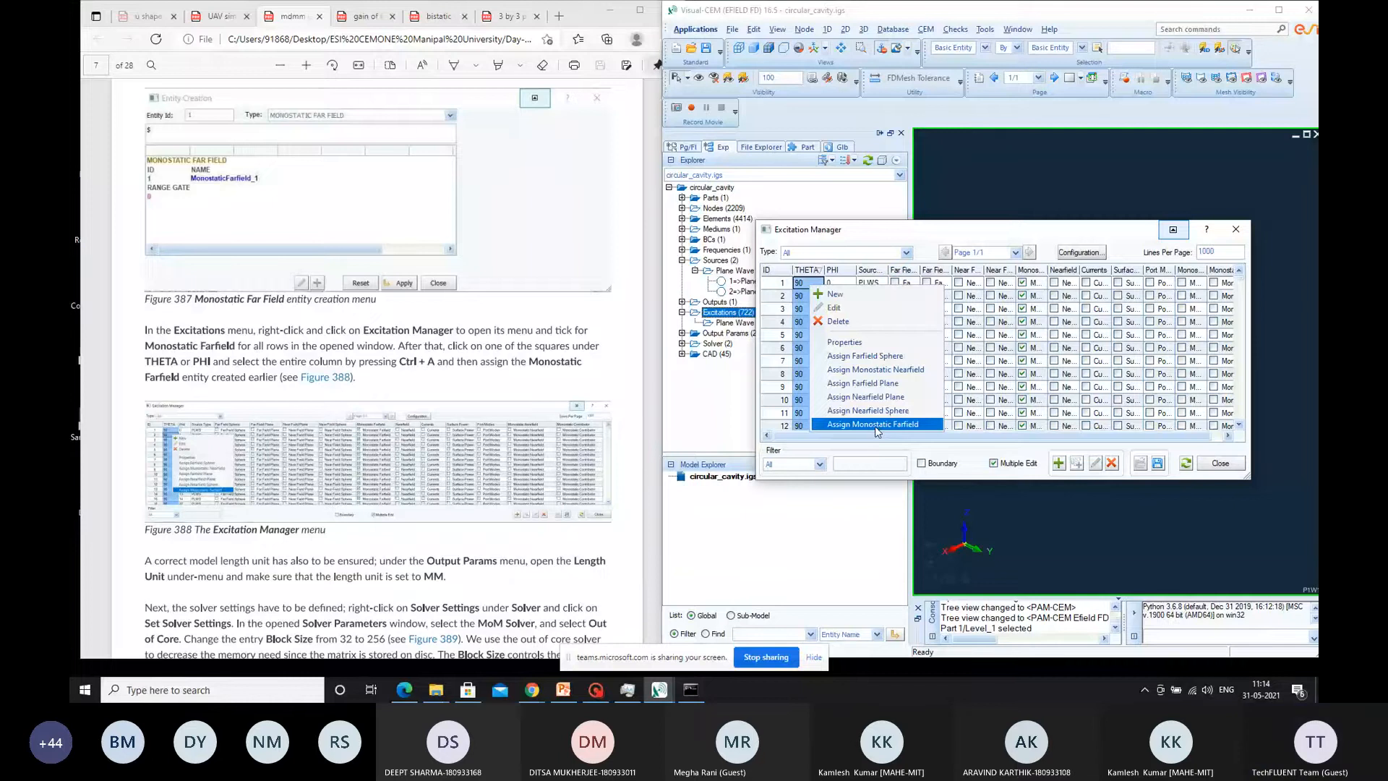
{"action": "left_click", "coordinate": [875, 427]}
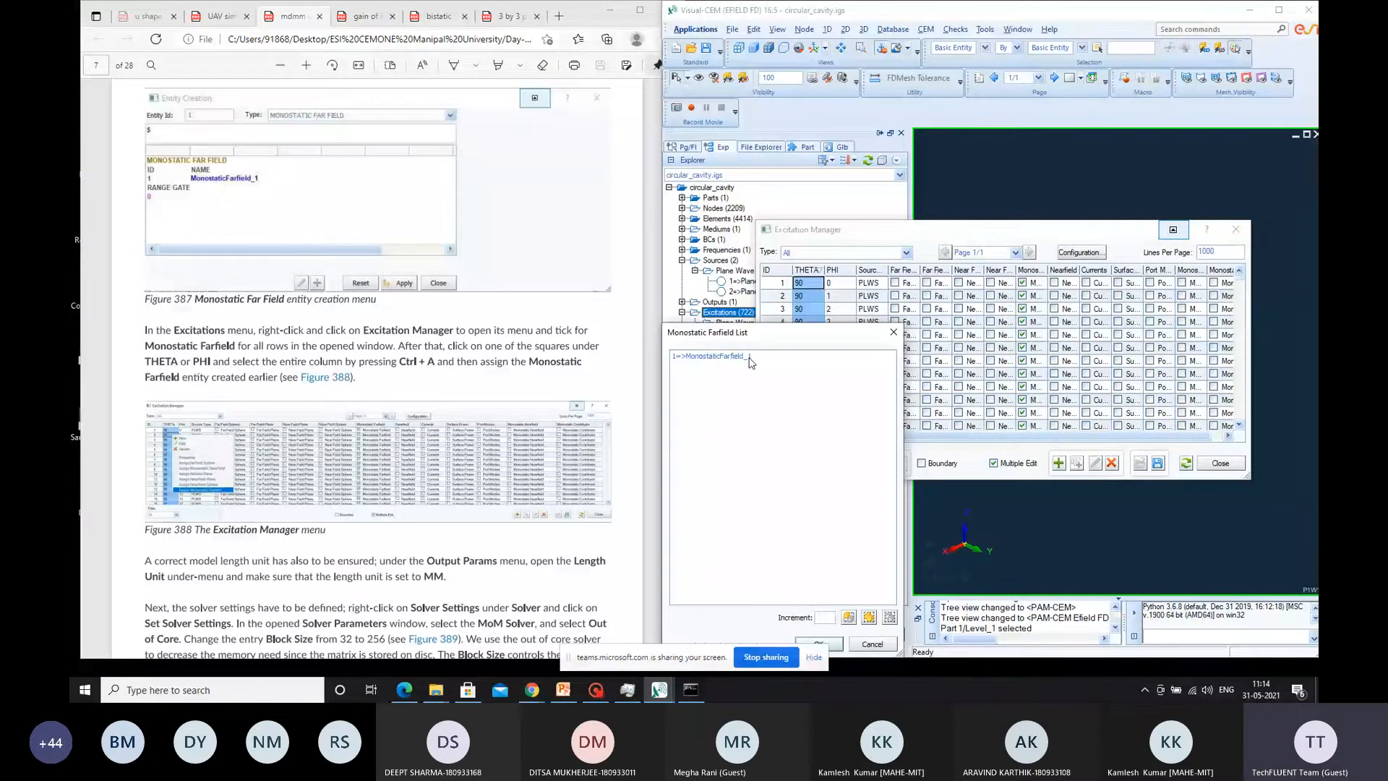
{"action": "double_click", "coordinate": [749, 363]}
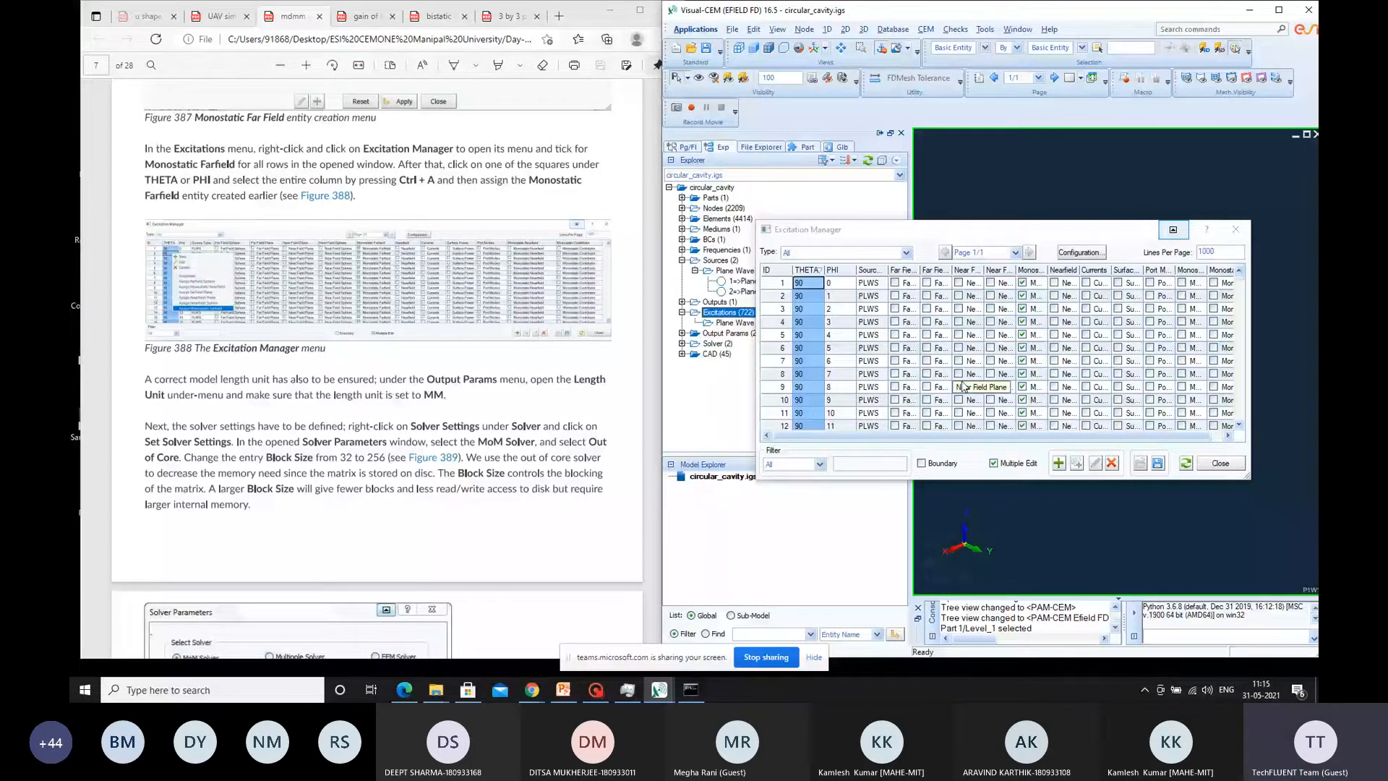
{"action": "left_click", "coordinate": [1220, 463]}
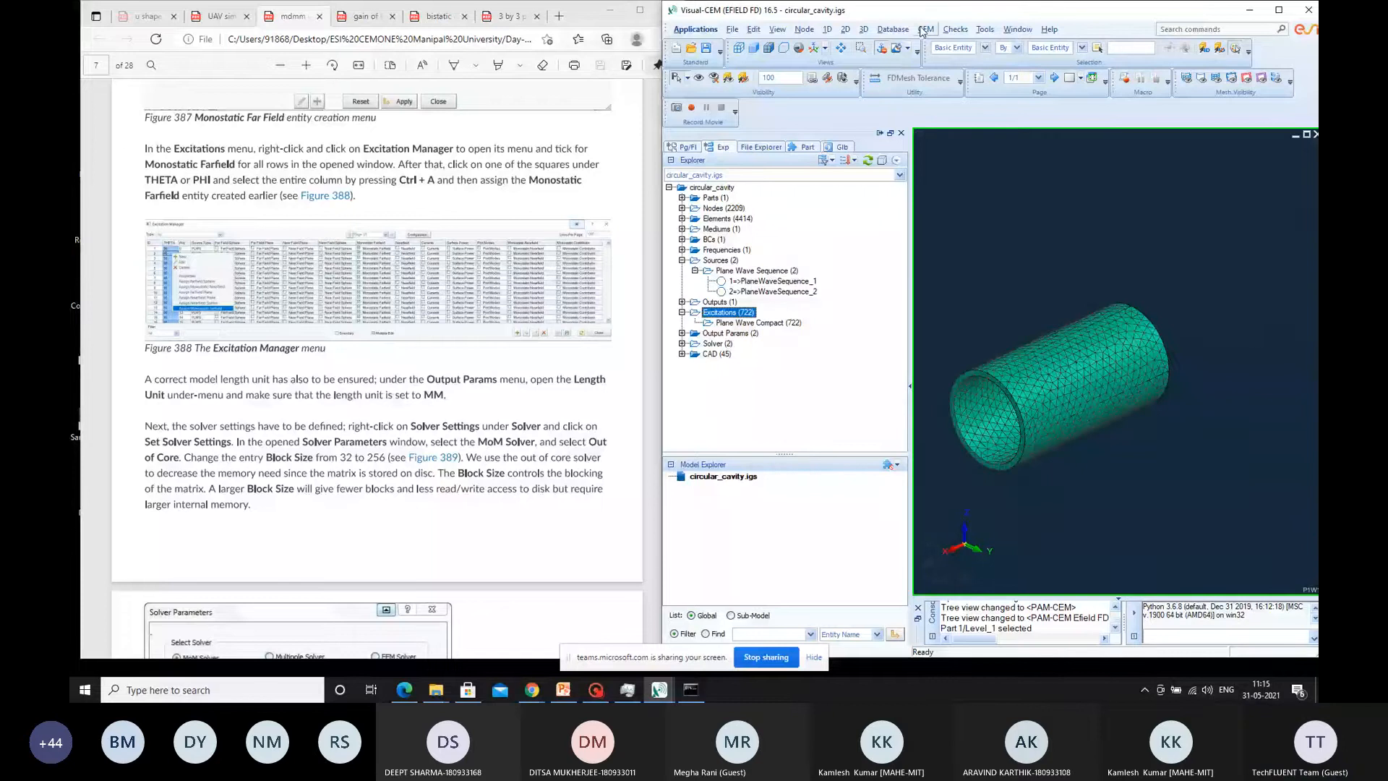
Step: Apply MM as the model length unit with the transform flag set to NO
{"action": "left_click", "coordinate": [924, 29]}
{"action": "mouse_move", "coordinate": [1084, 315]}
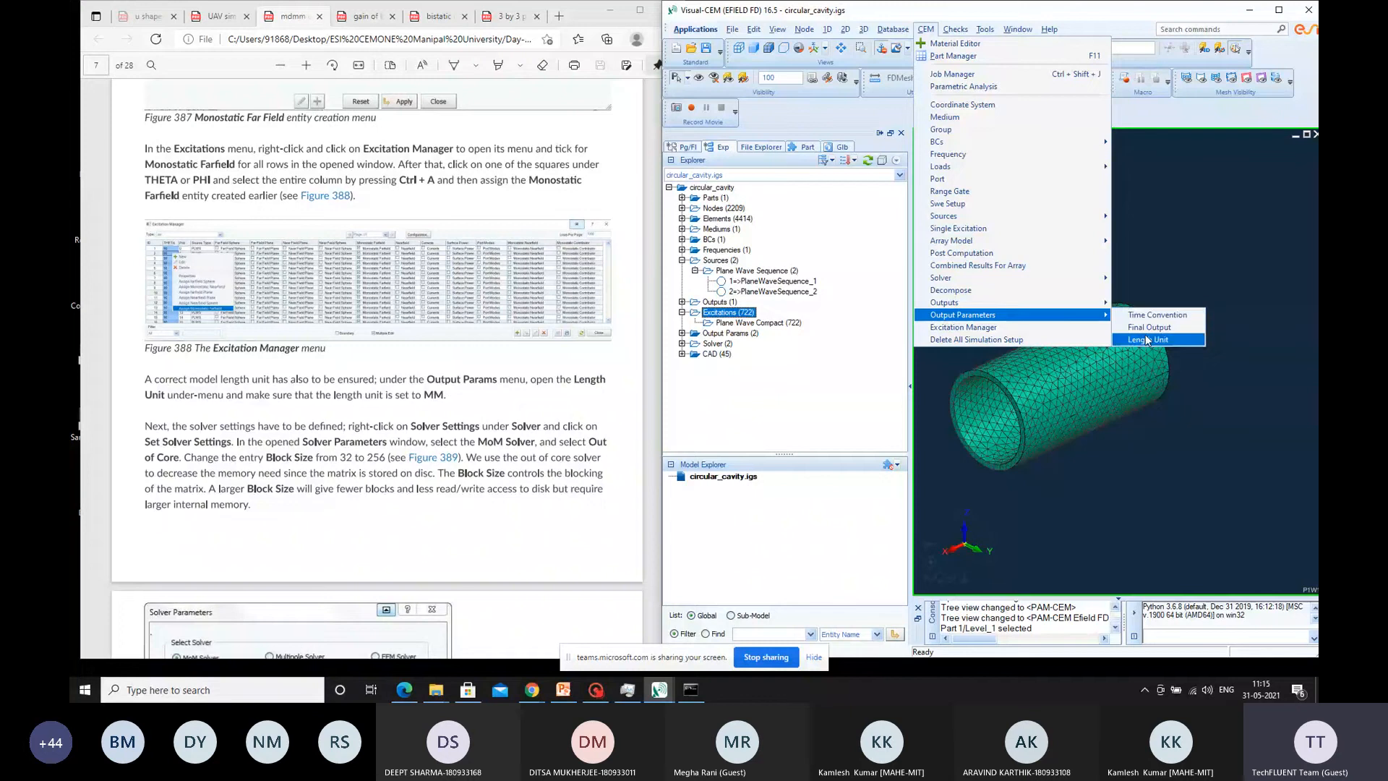
{"action": "left_click", "coordinate": [1148, 340]}
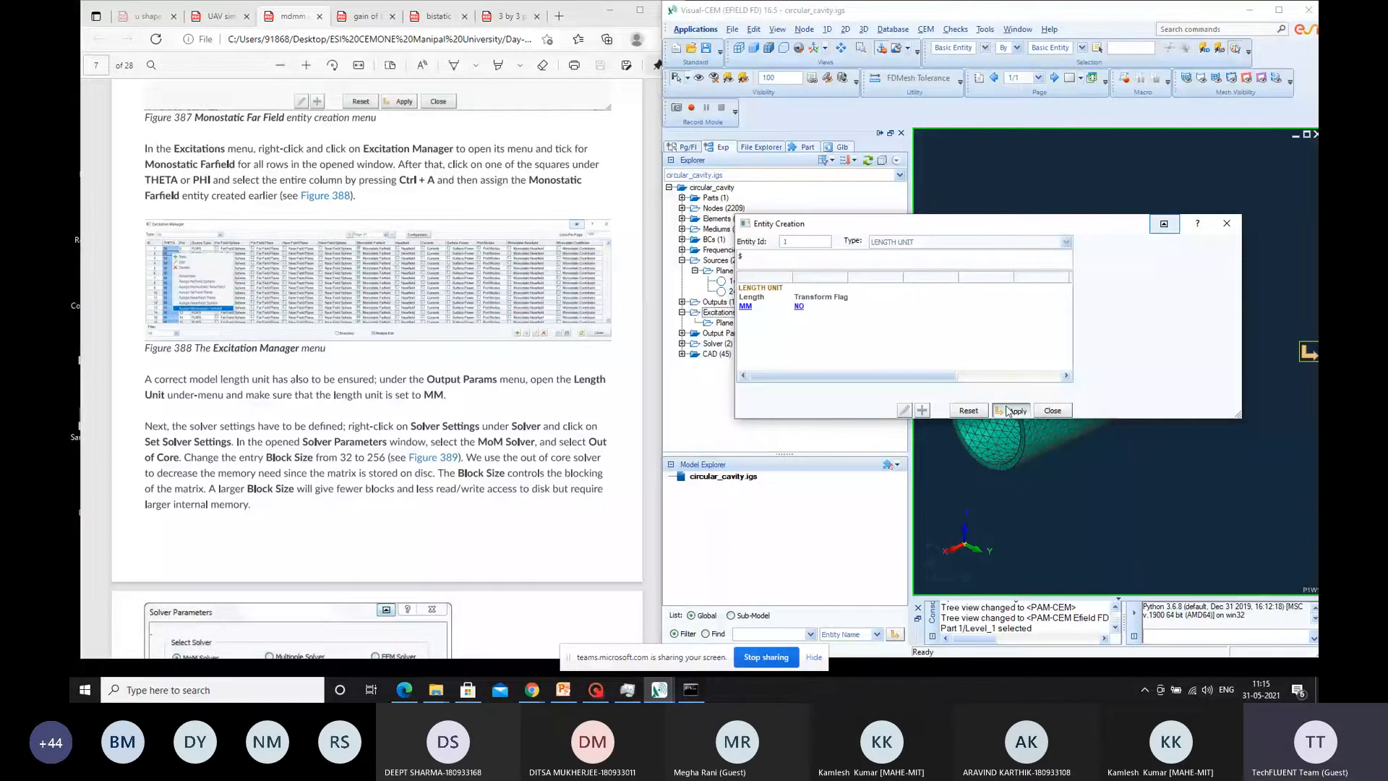
{"action": "left_click", "coordinate": [1010, 410]}
Step: In the solver parameters, keep the MoM Solver, enable Out of Core and set the block size to 256
{"action": "left_click", "coordinate": [926, 29]}
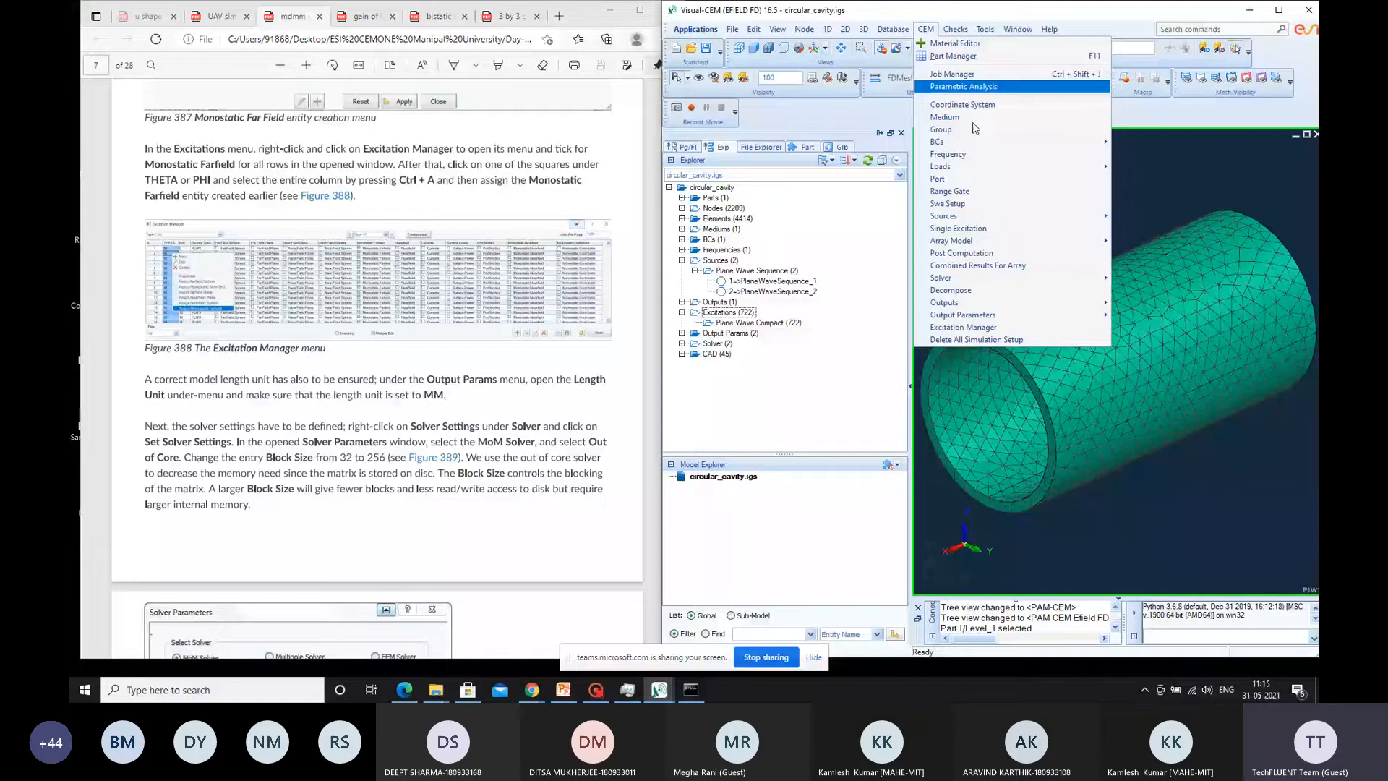
{"action": "left_click", "coordinate": [1125, 302]}
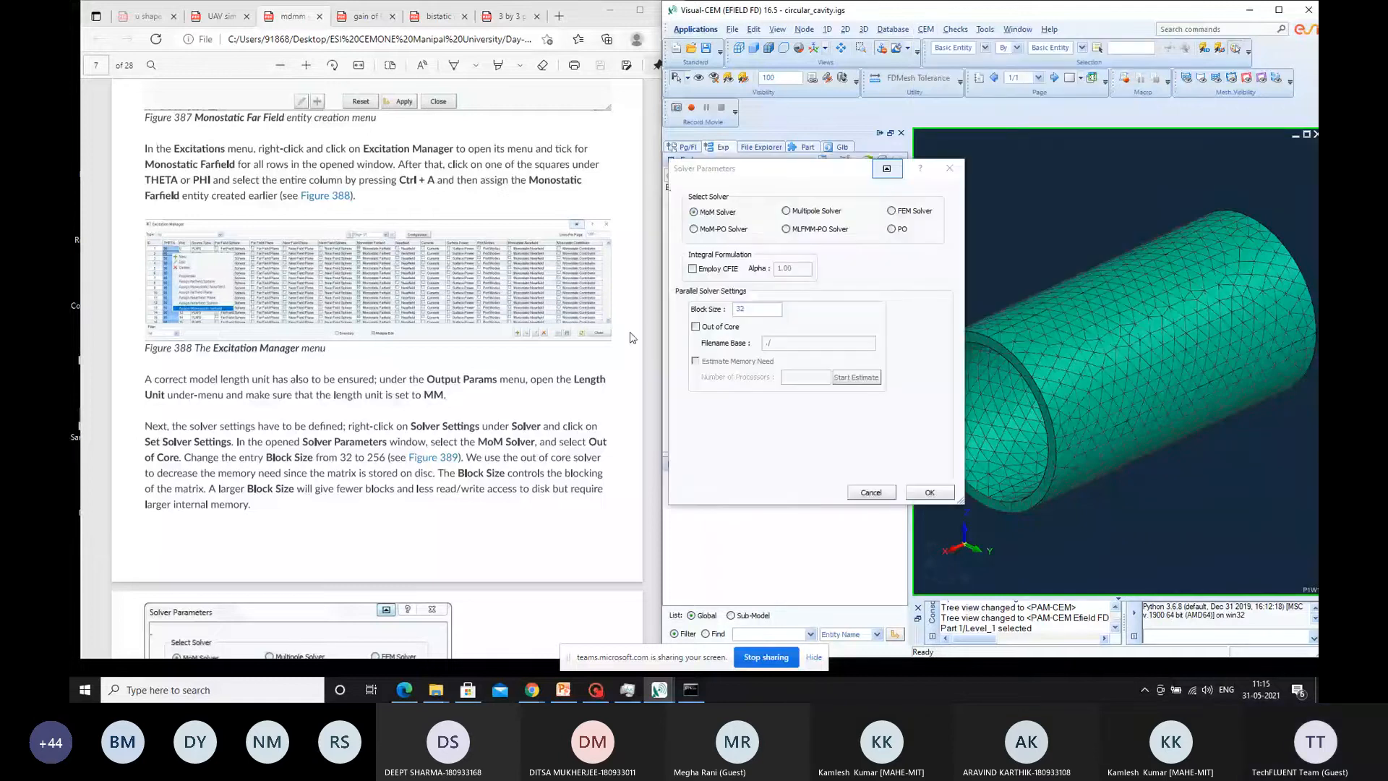
{"action": "left_click", "coordinate": [695, 326]}
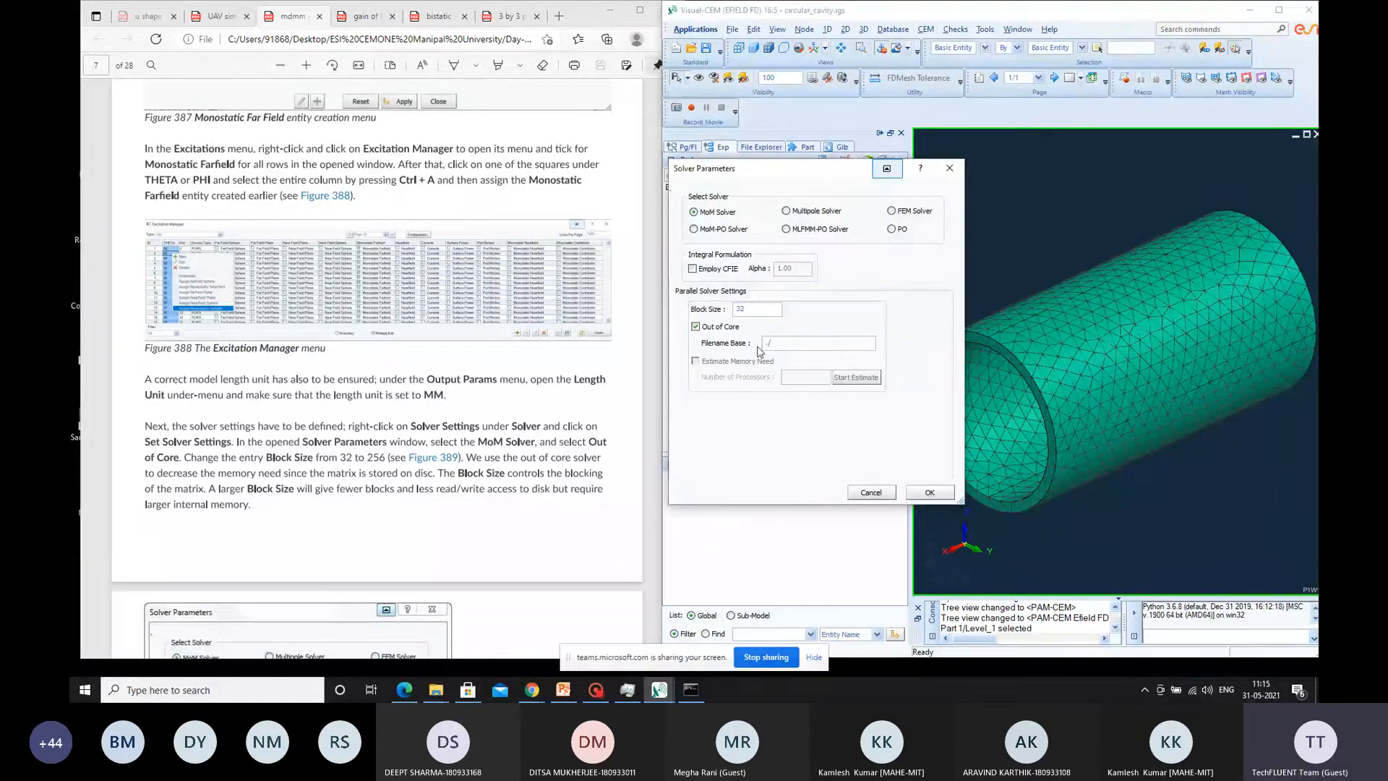
{"action": "double_click", "coordinate": [749, 309]}
{"action": "type", "text": "256"}
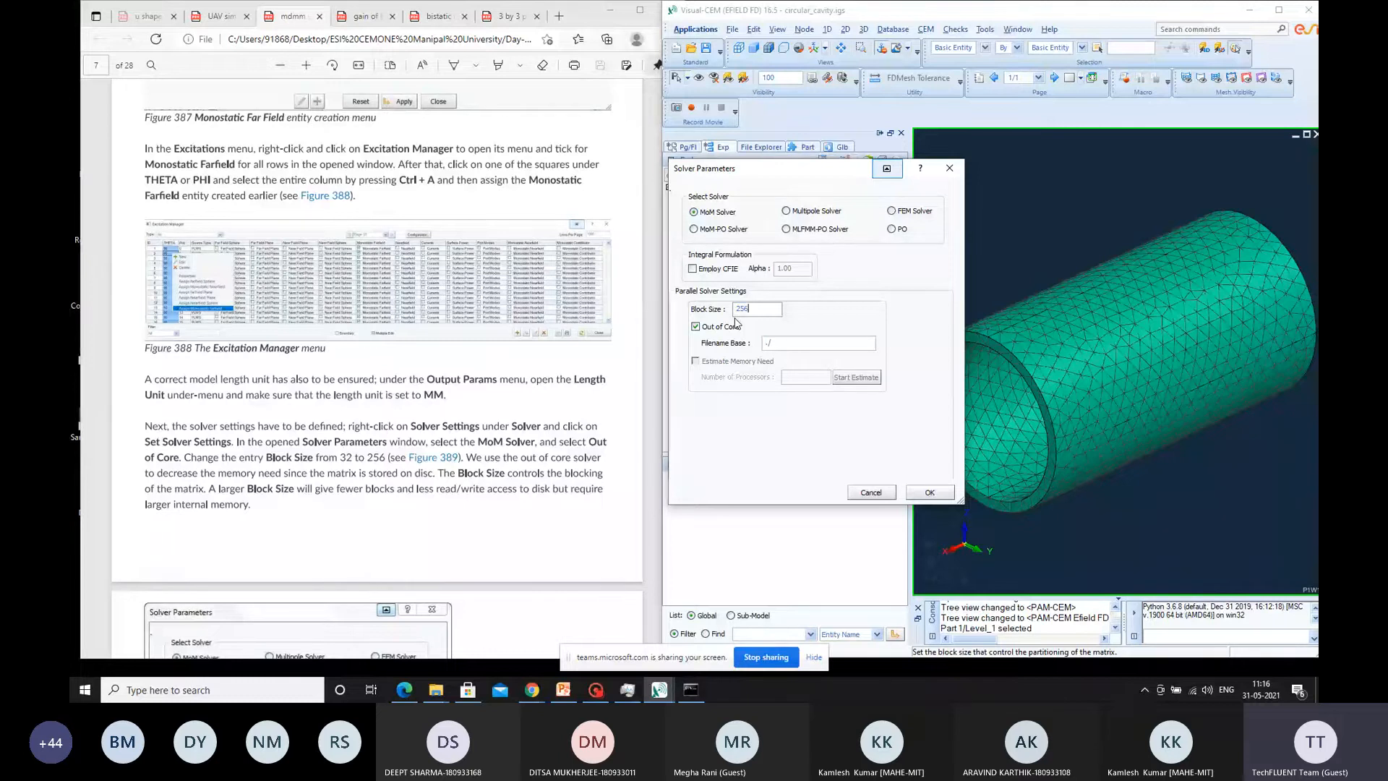
Step: Change the solver's block size to 64 and accept the solver parameters
{"action": "scroll", "coordinate": [434, 448], "scroll_direction": "down", "scroll_amount": 3}
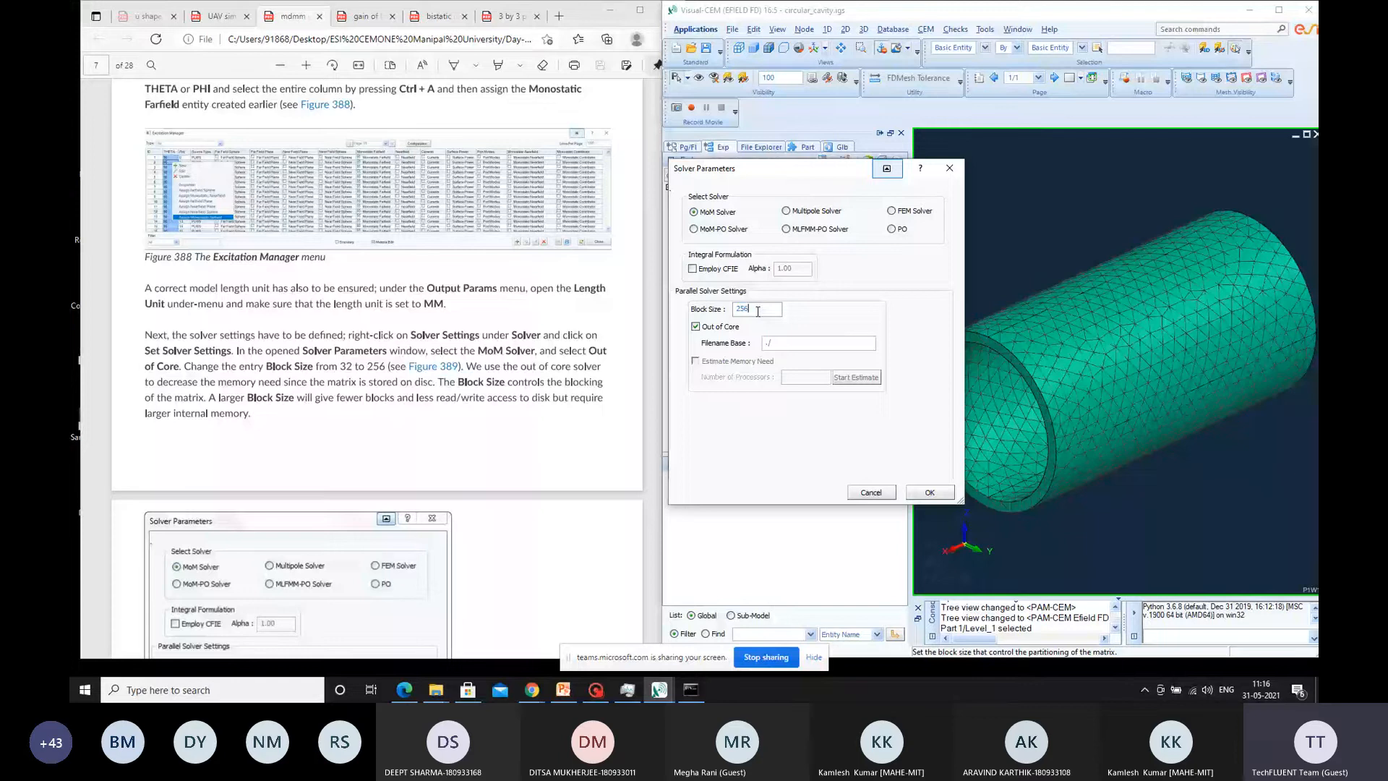
{"action": "key", "text": "BackSpace"}
{"action": "key", "text": "BackSpace"}
{"action": "key", "text": "BackSpace"}
{"action": "type", "text": "64"}
{"action": "left_click", "coordinate": [931, 493]}
Step: Review the guide's project saving instructions and the MDMM simulation section, covering flat surfaces, domain groups, ports, Cavity RCS, solver assignment and result plots
{"action": "scroll", "coordinate": [385, 339], "scroll_direction": "down", "scroll_amount": 7}
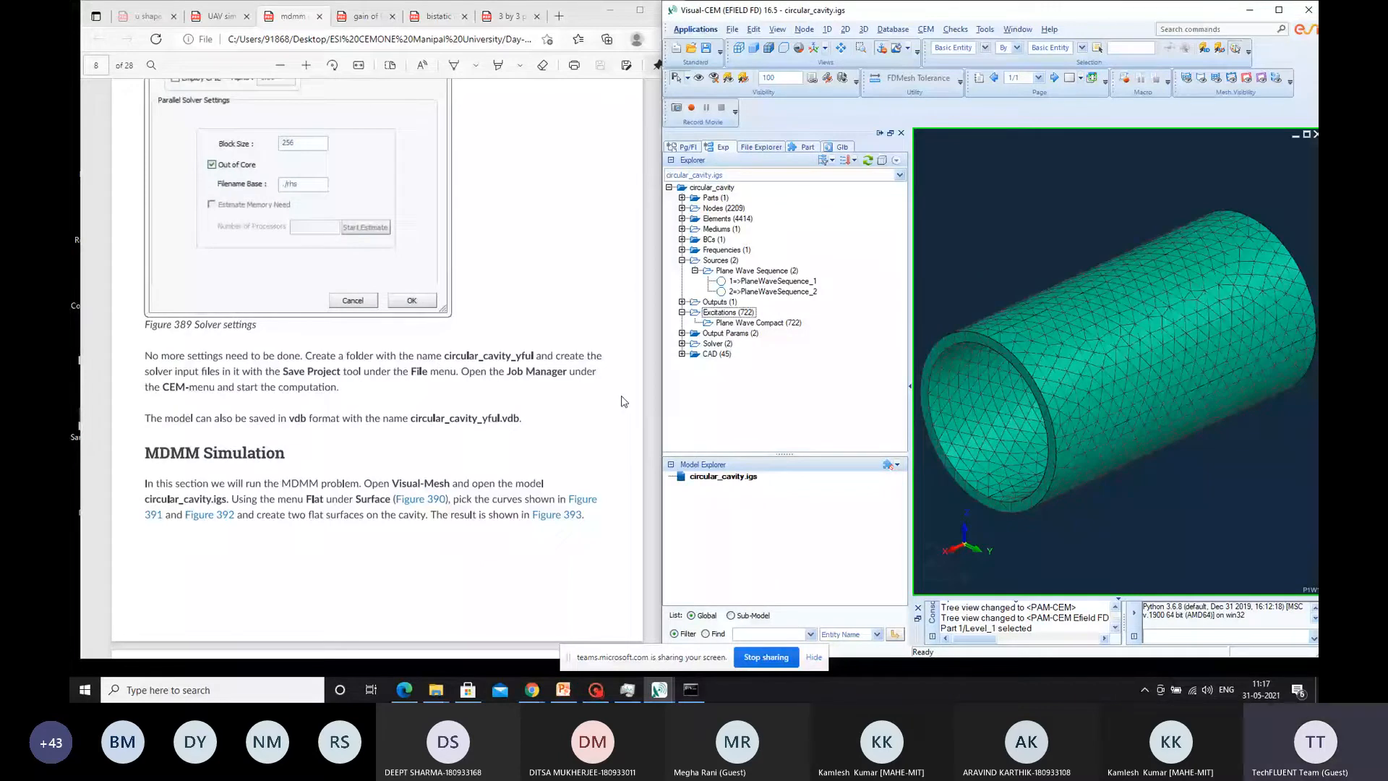
{"action": "left_click", "coordinate": [732, 29]}
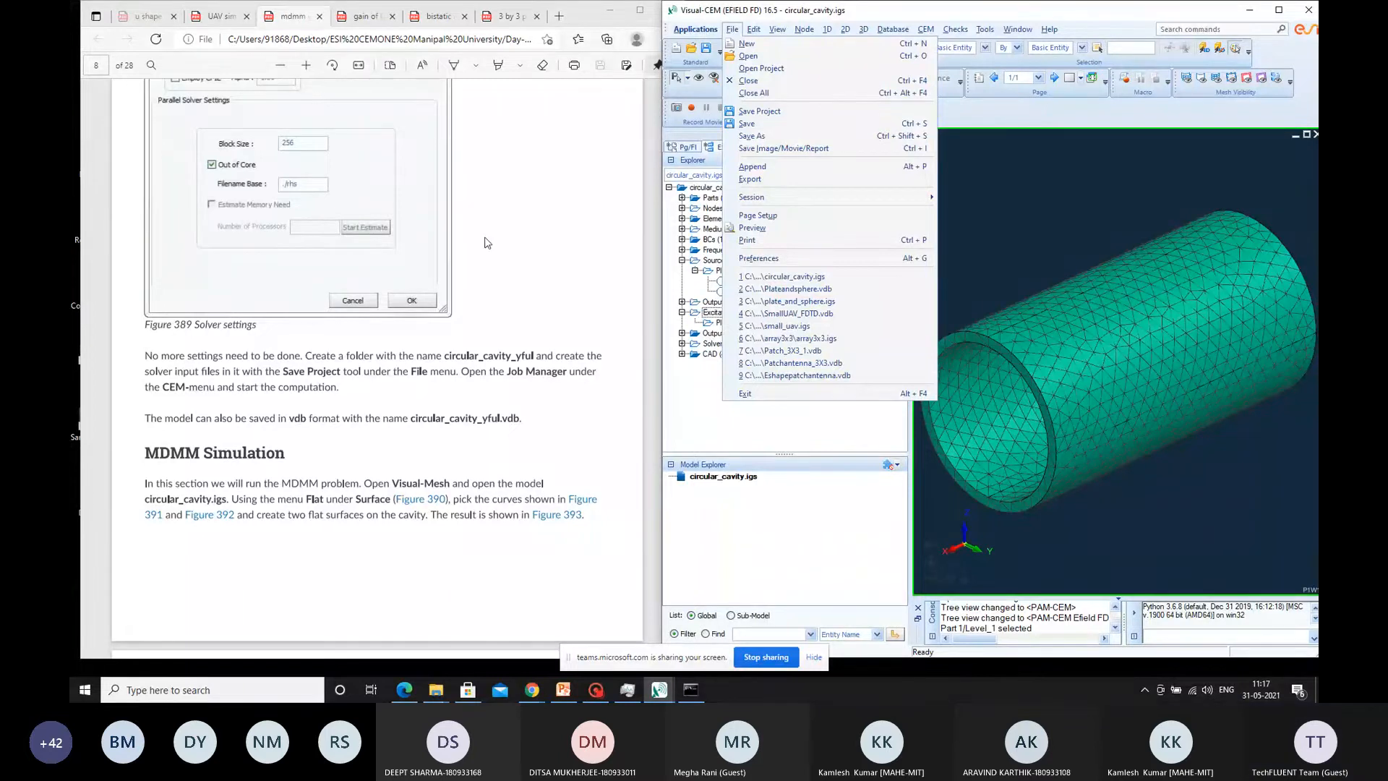
{"action": "scroll", "coordinate": [486, 243], "scroll_direction": "down", "scroll_amount": 5}
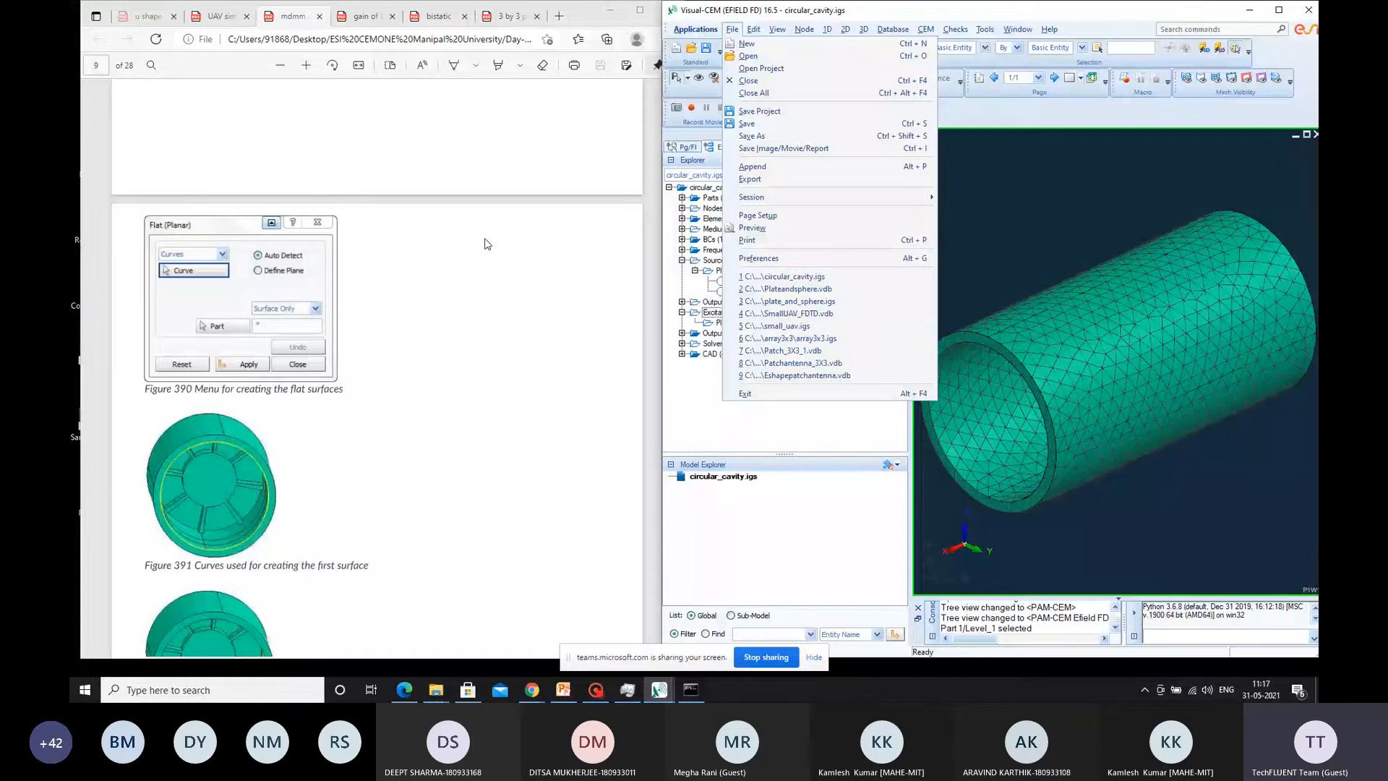
{"action": "scroll", "coordinate": [486, 243], "scroll_direction": "down", "scroll_amount": 1}
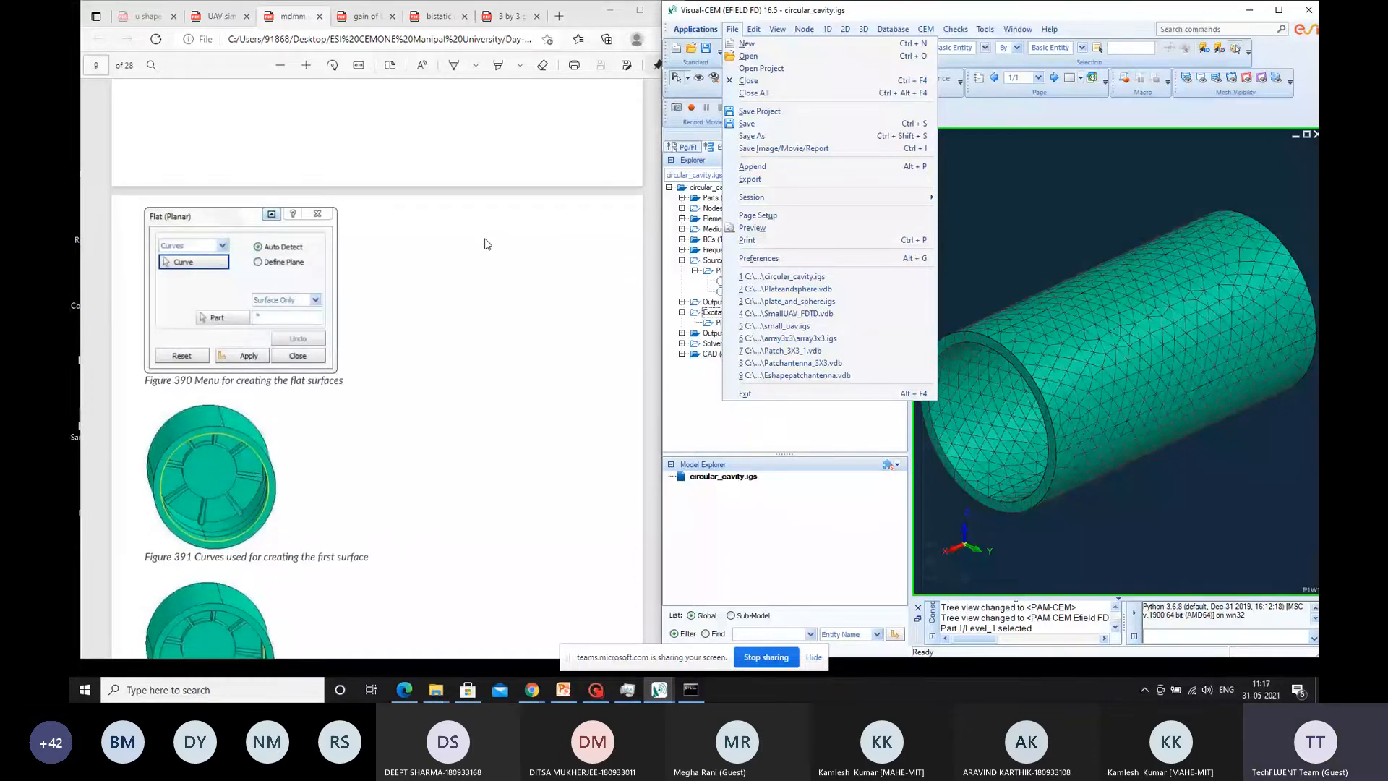
{"action": "scroll", "coordinate": [477, 238], "scroll_direction": "down", "scroll_amount": 10}
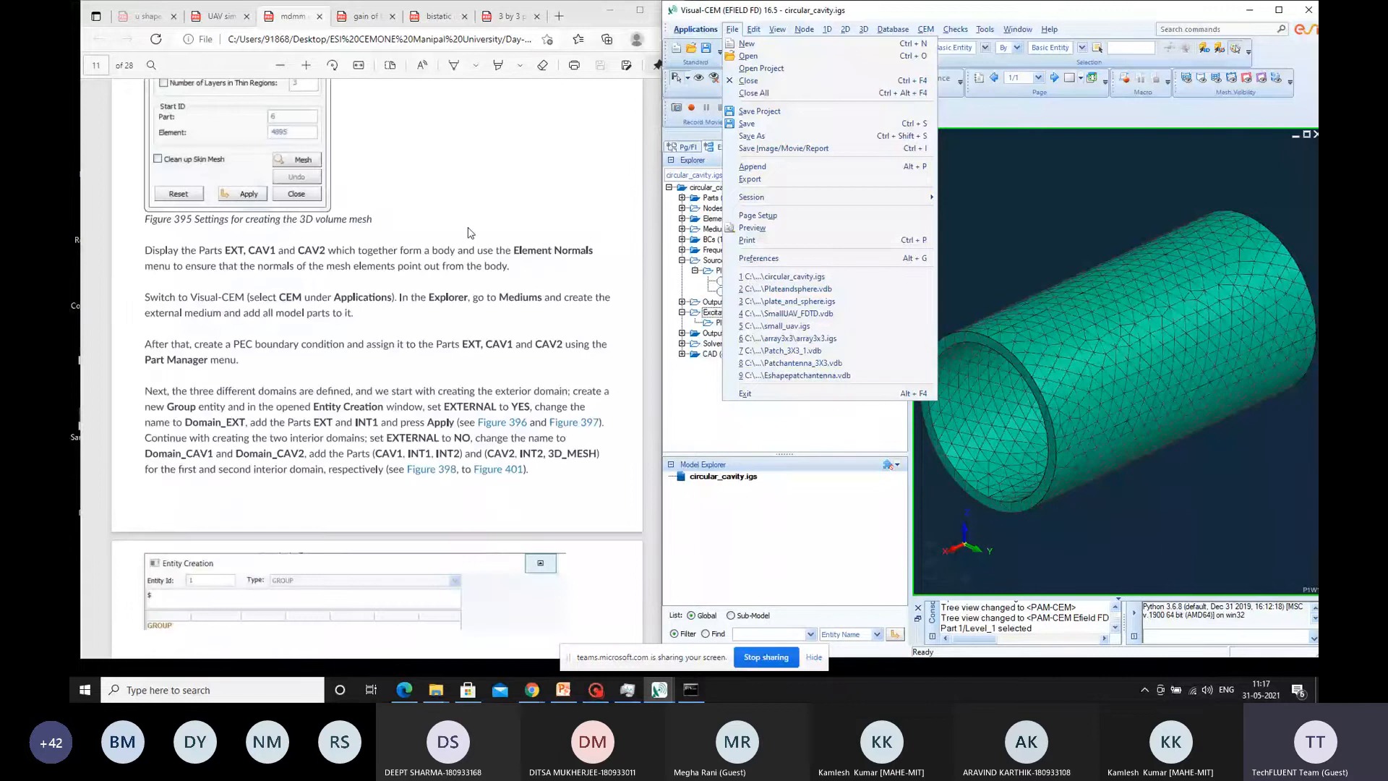
{"action": "scroll", "coordinate": [471, 233], "scroll_direction": "down", "scroll_amount": 10}
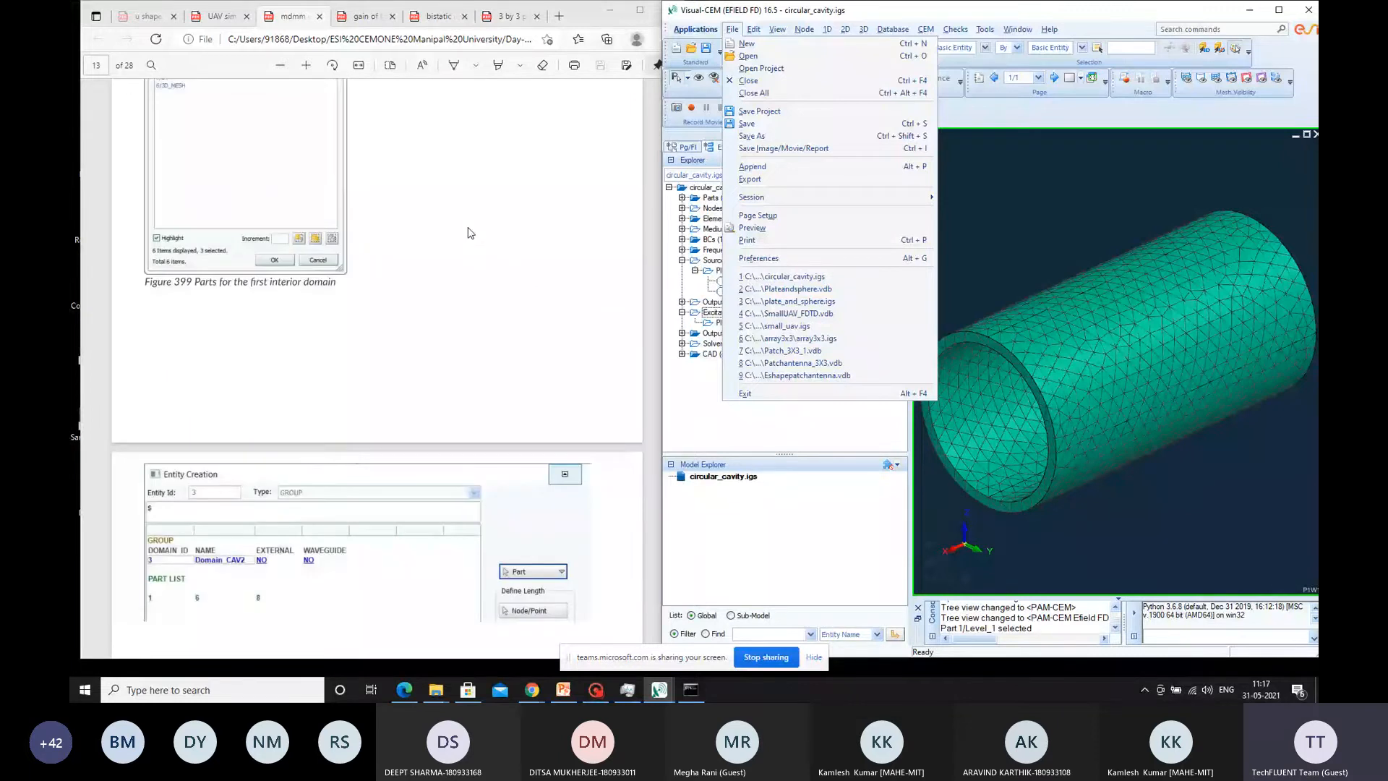
{"action": "scroll", "coordinate": [471, 233], "scroll_direction": "down", "scroll_amount": 5}
{"action": "scroll", "coordinate": [470, 232], "scroll_direction": "down", "scroll_amount": 8}
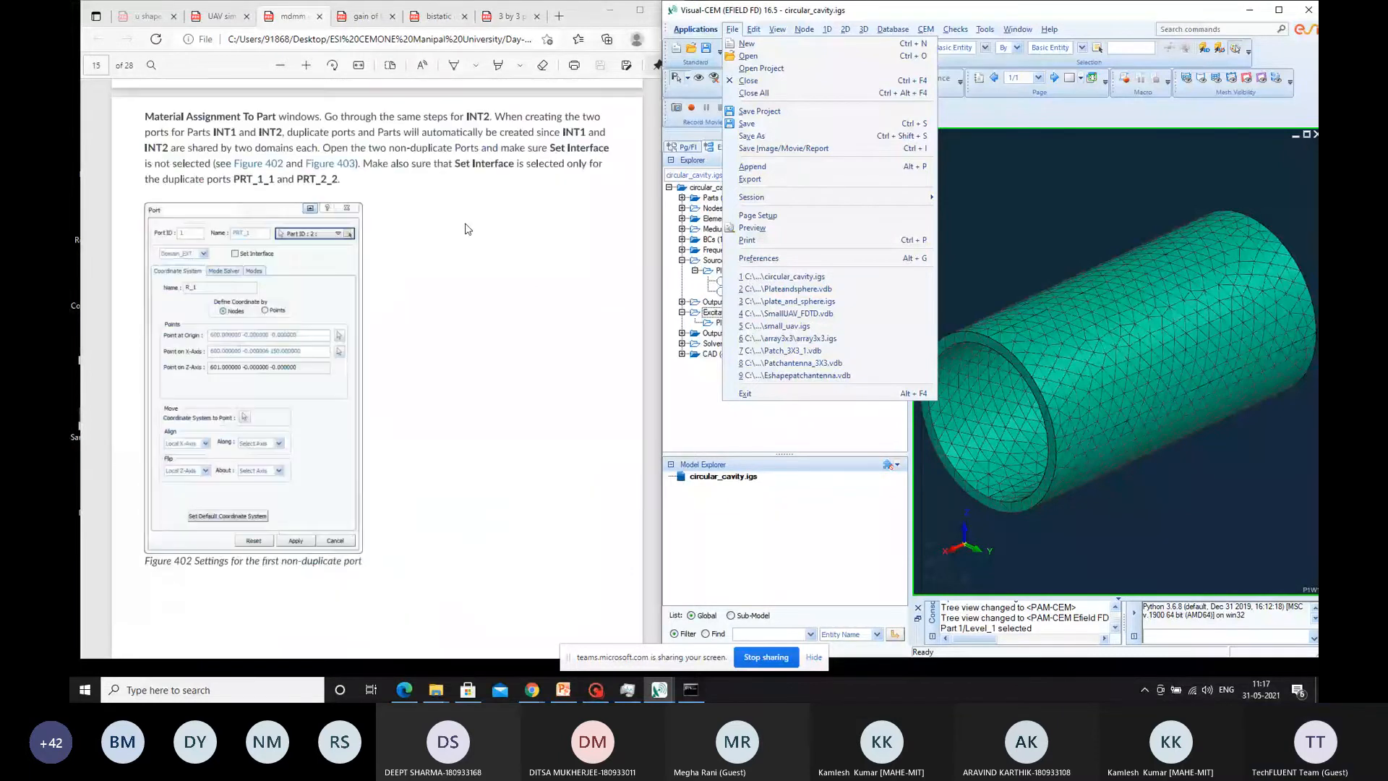
{"action": "scroll", "coordinate": [468, 229], "scroll_direction": "down", "scroll_amount": 5}
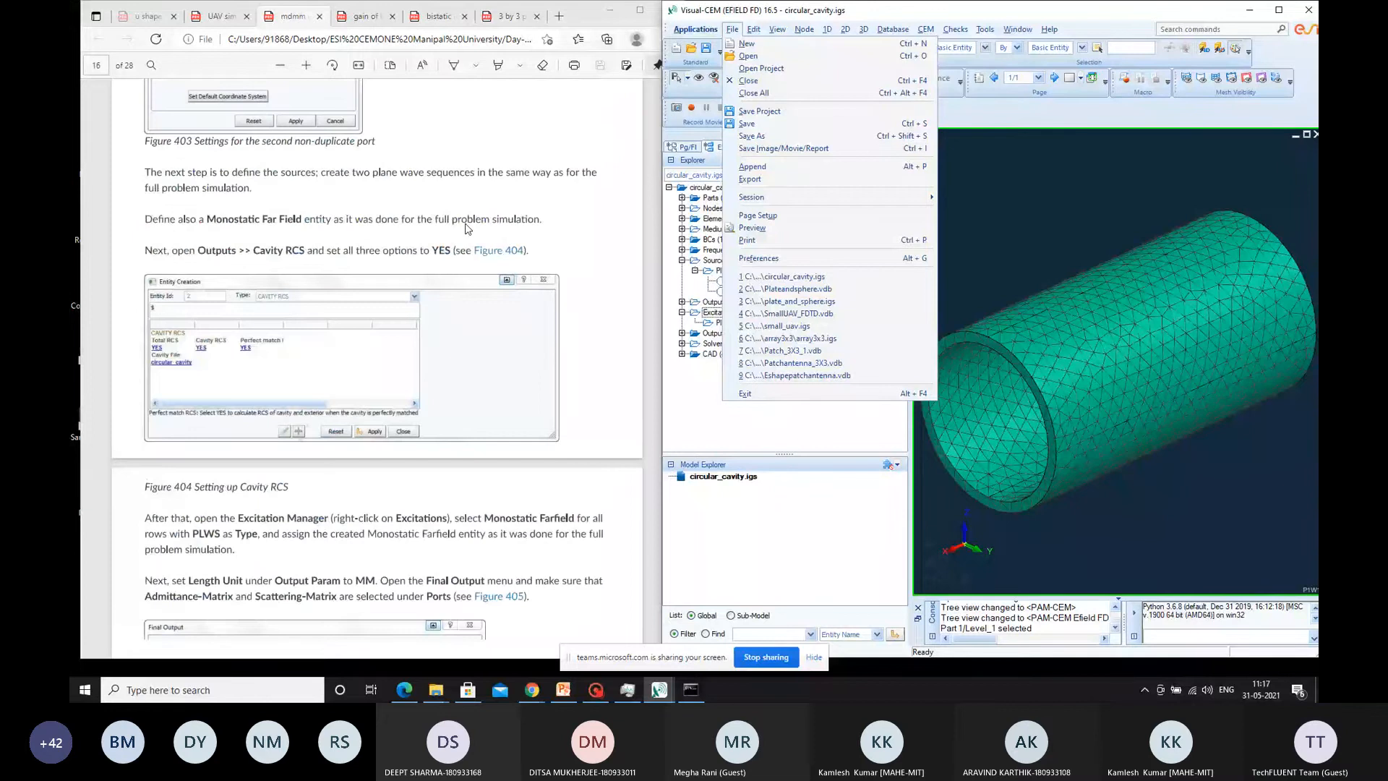
{"action": "scroll", "coordinate": [467, 229], "scroll_direction": "down", "scroll_amount": 5}
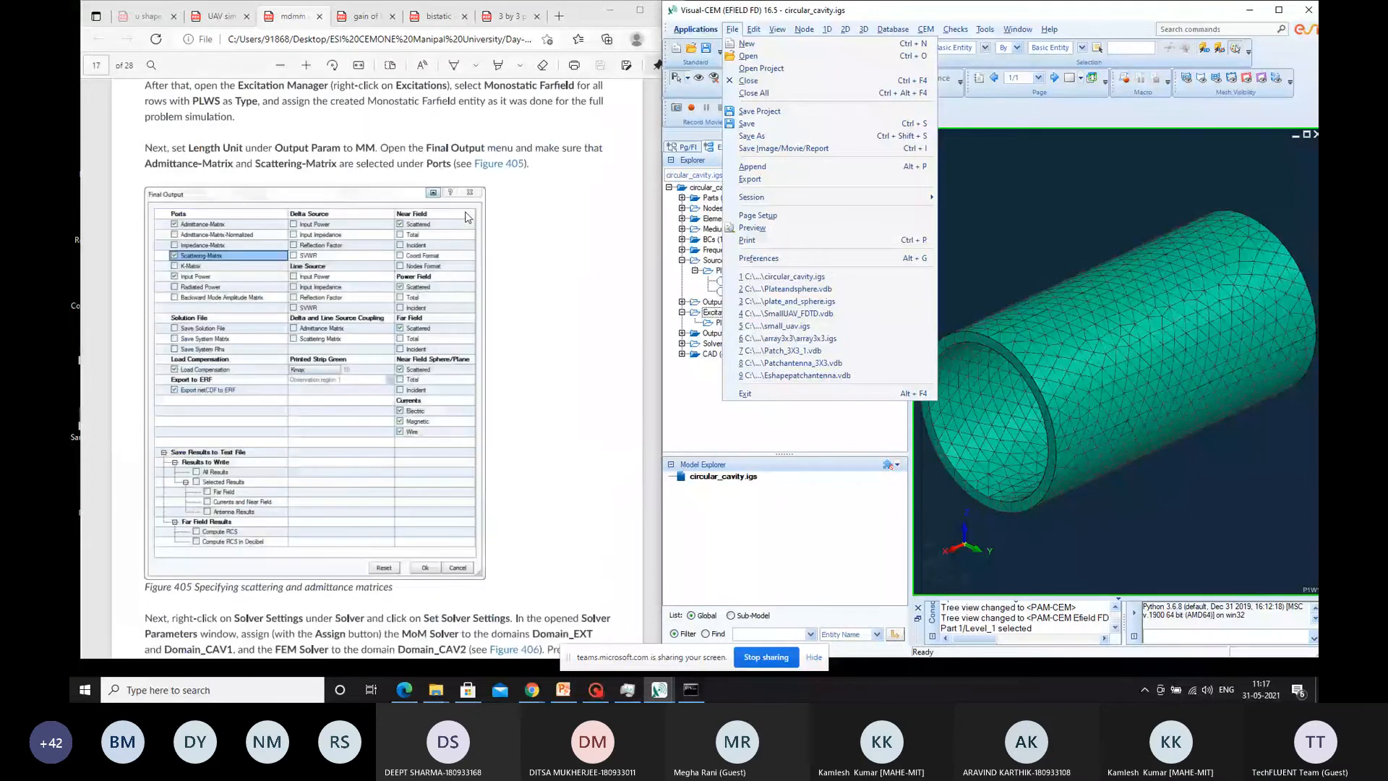
{"action": "scroll", "coordinate": [467, 216], "scroll_direction": "down", "scroll_amount": 15}
{"action": "scroll", "coordinate": [468, 217], "scroll_direction": "down", "scroll_amount": 6}
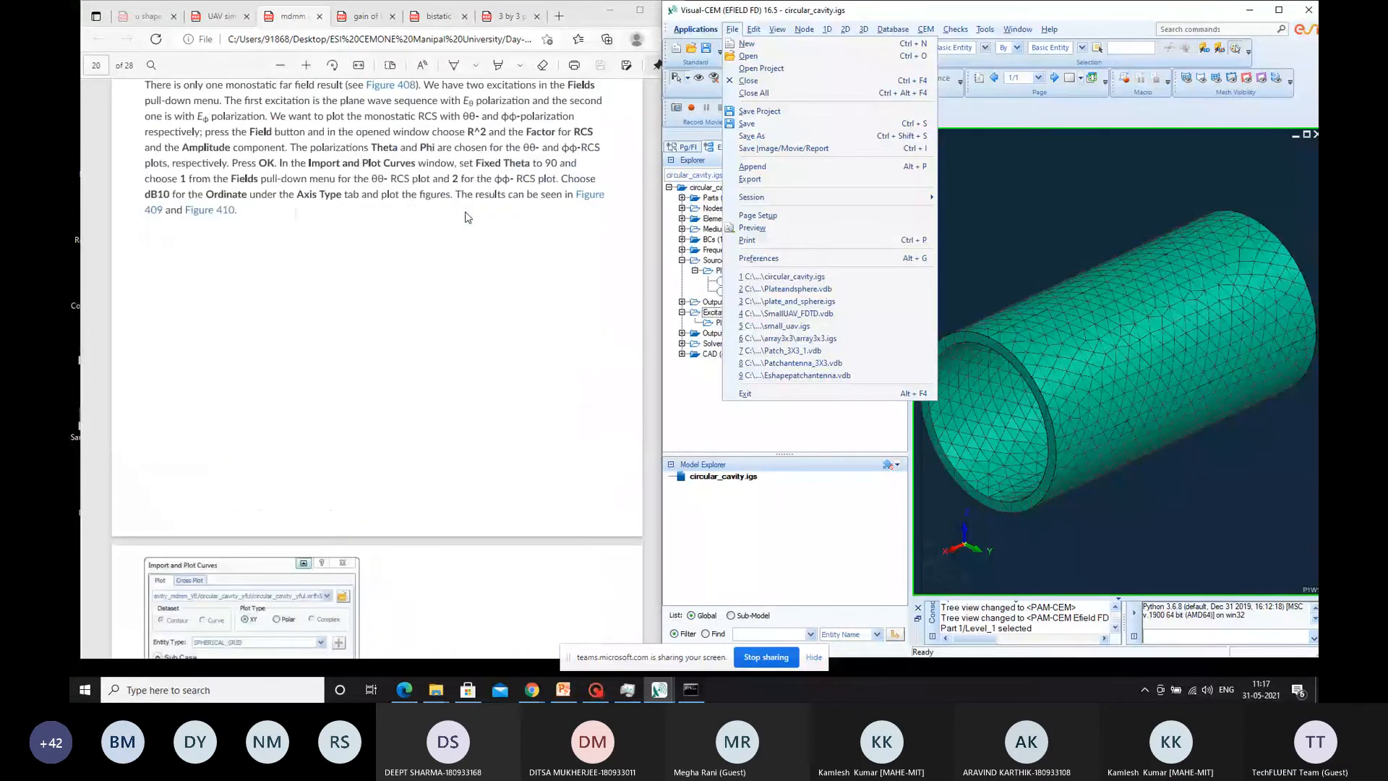
{"action": "scroll", "coordinate": [467, 217], "scroll_direction": "down", "scroll_amount": 6}
{"action": "scroll", "coordinate": [466, 217], "scroll_direction": "down", "scroll_amount": 8}
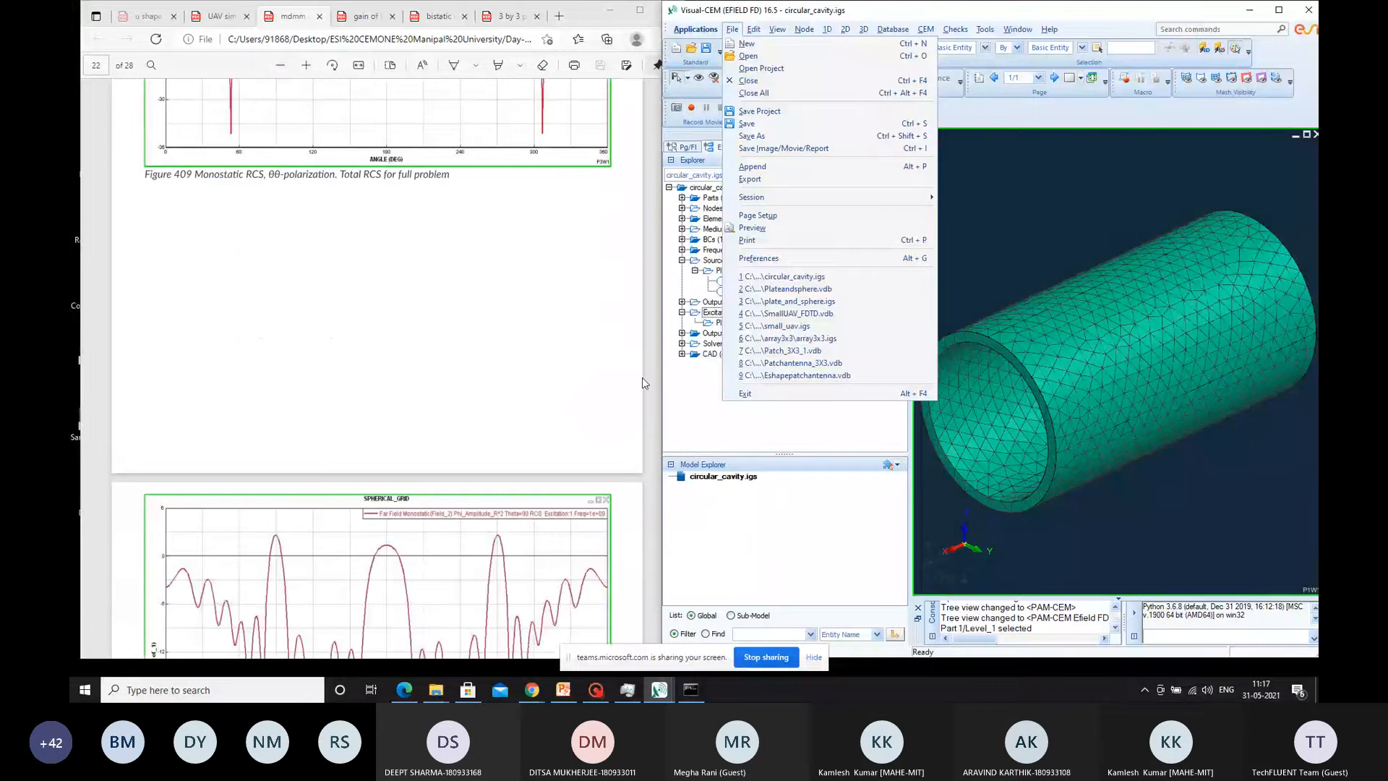
{"action": "scroll", "coordinate": [642, 378], "scroll_direction": "up", "scroll_amount": 12}
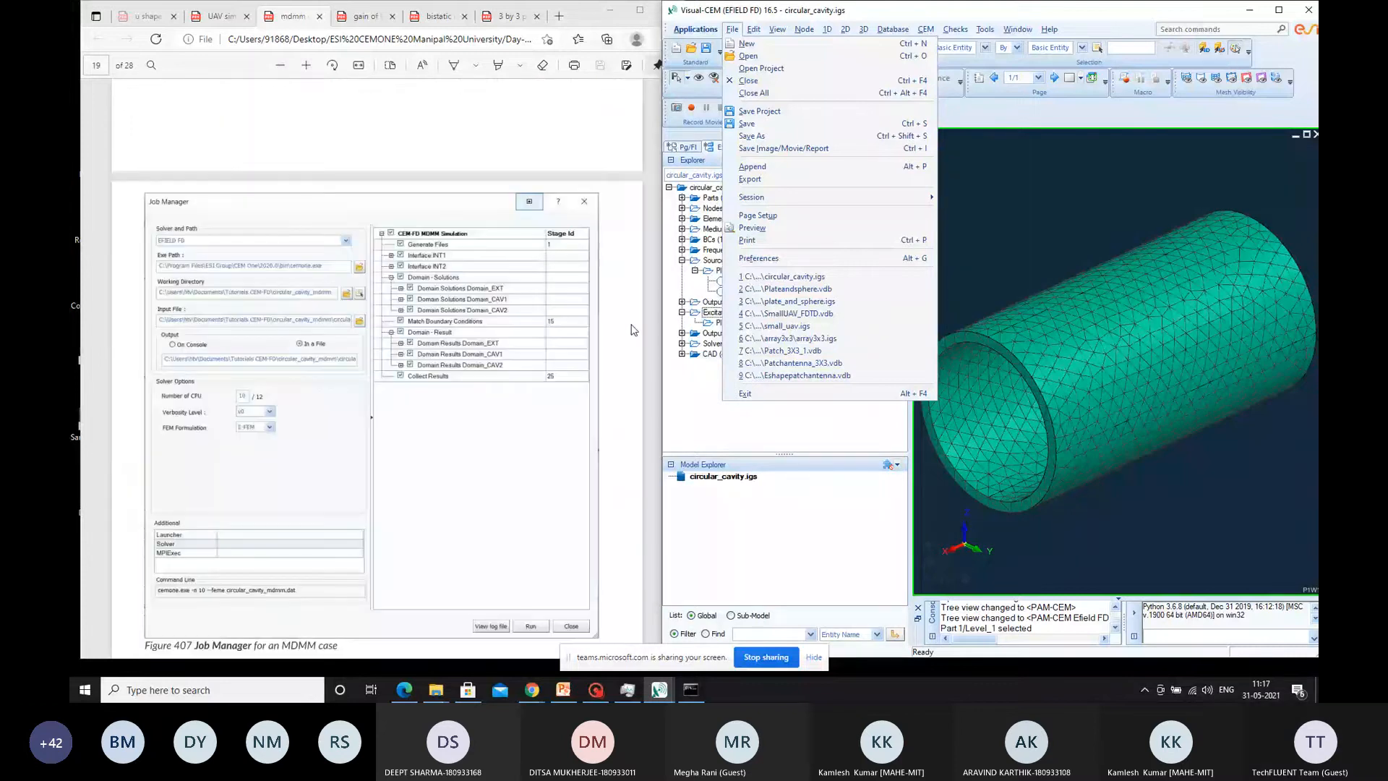
{"action": "scroll", "coordinate": [633, 329], "scroll_direction": "up", "scroll_amount": 8}
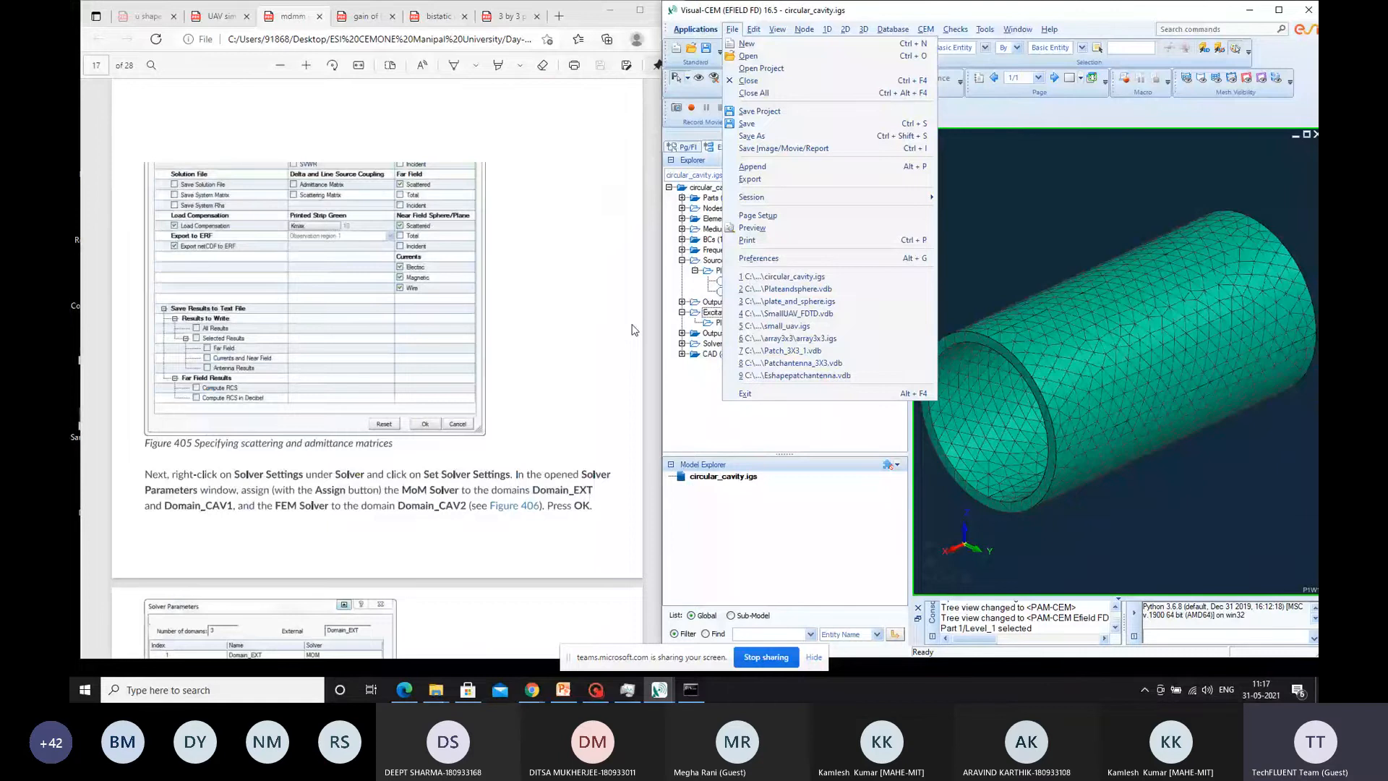
{"action": "scroll", "coordinate": [632, 330], "scroll_direction": "up", "scroll_amount": 8}
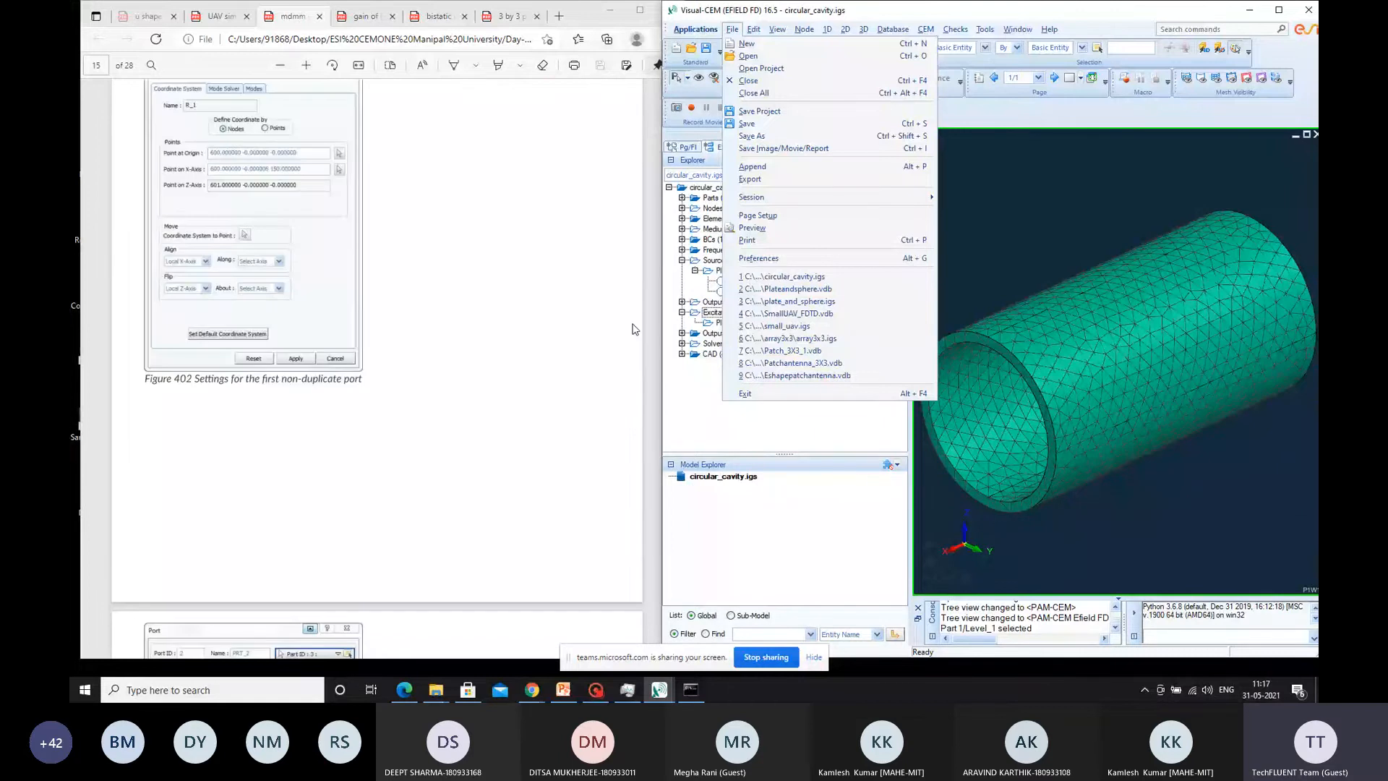
{"action": "scroll", "coordinate": [633, 330], "scroll_direction": "up", "scroll_amount": 8}
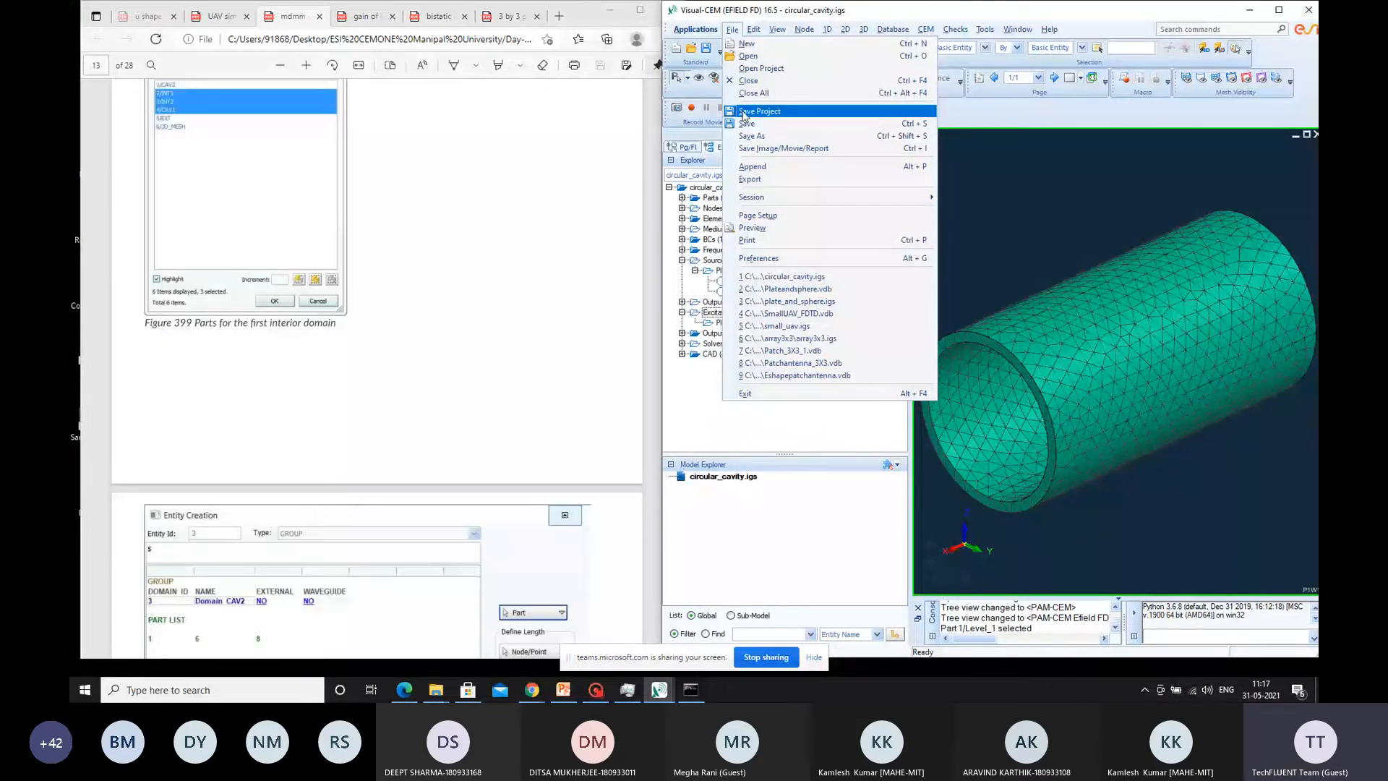
Step: Save the project in a new folder named MDMM_example inside the Cemone_Work folder on the Desktop
{"action": "left_click", "coordinate": [744, 112]}
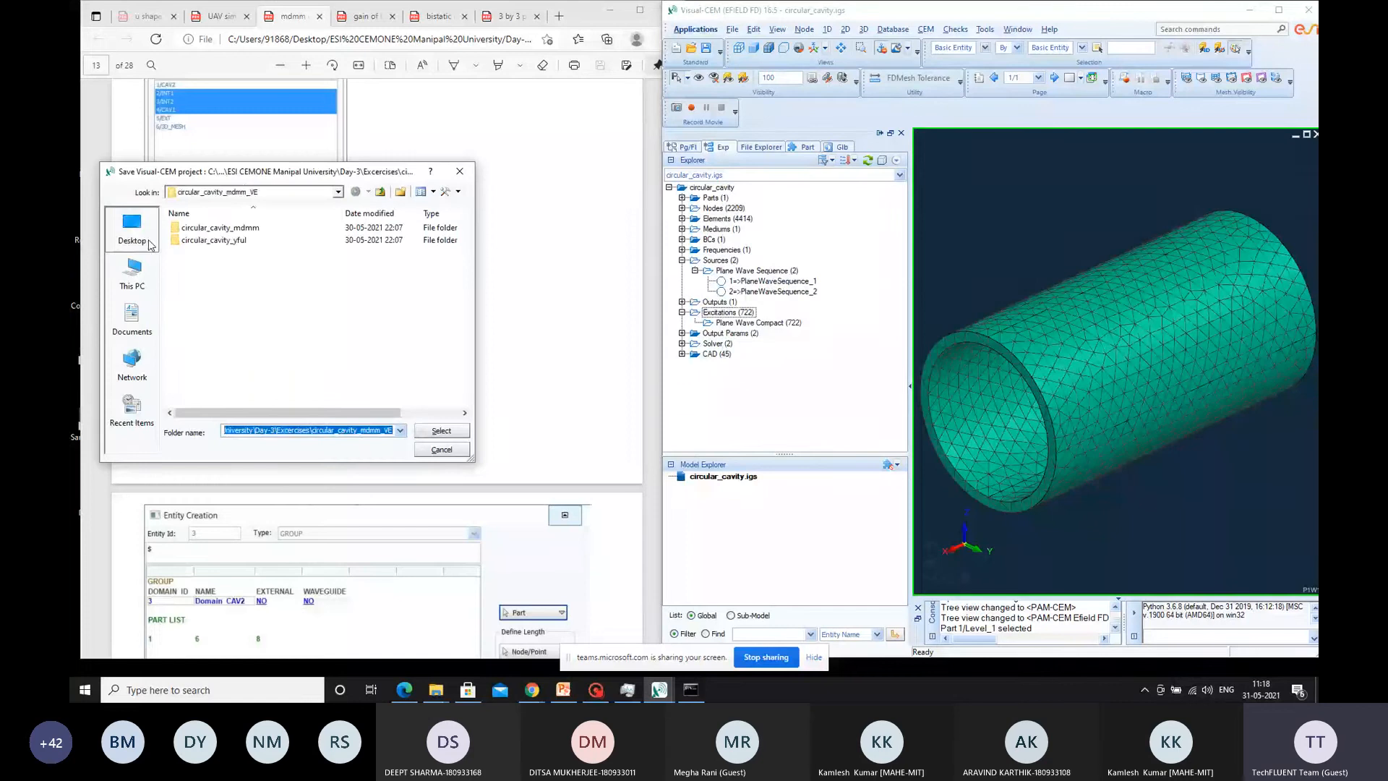
{"action": "left_click", "coordinate": [150, 242]}
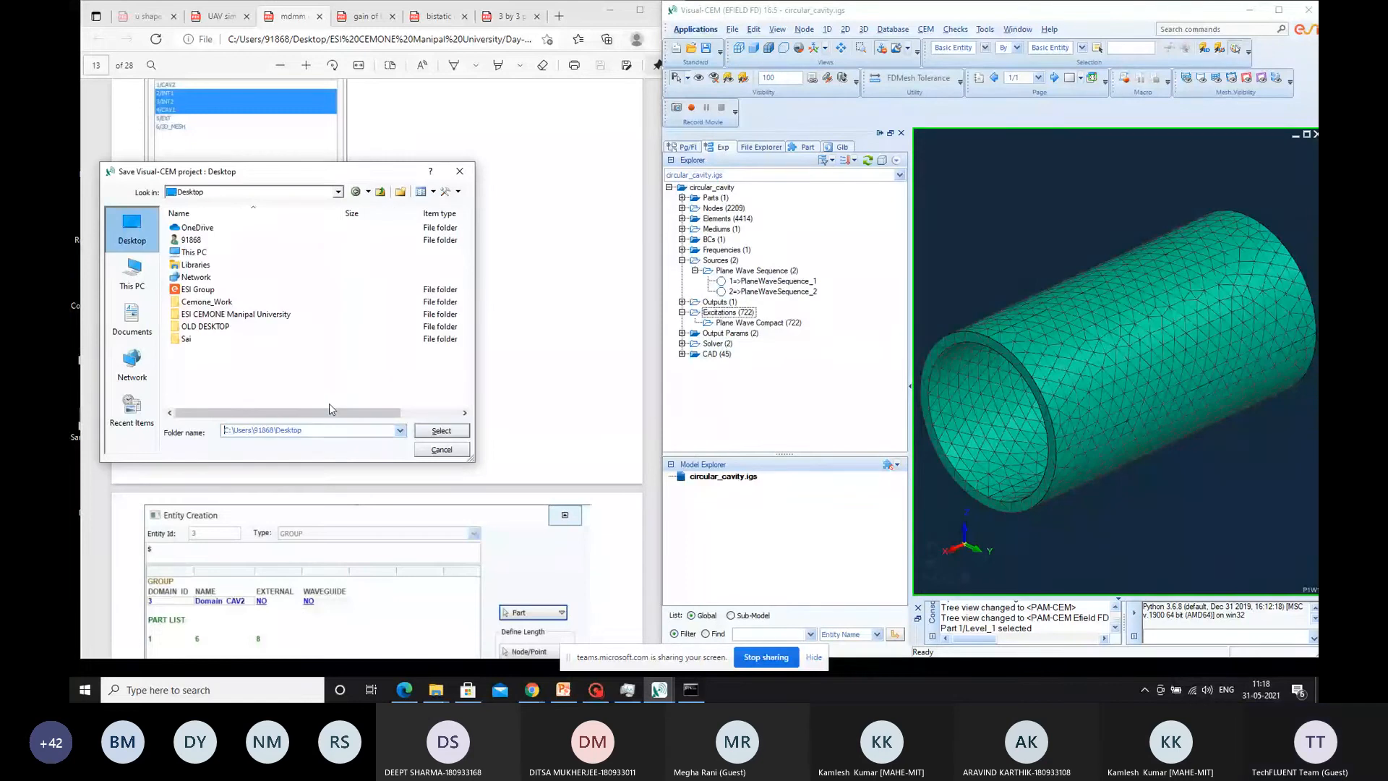
{"action": "double_click", "coordinate": [211, 303]}
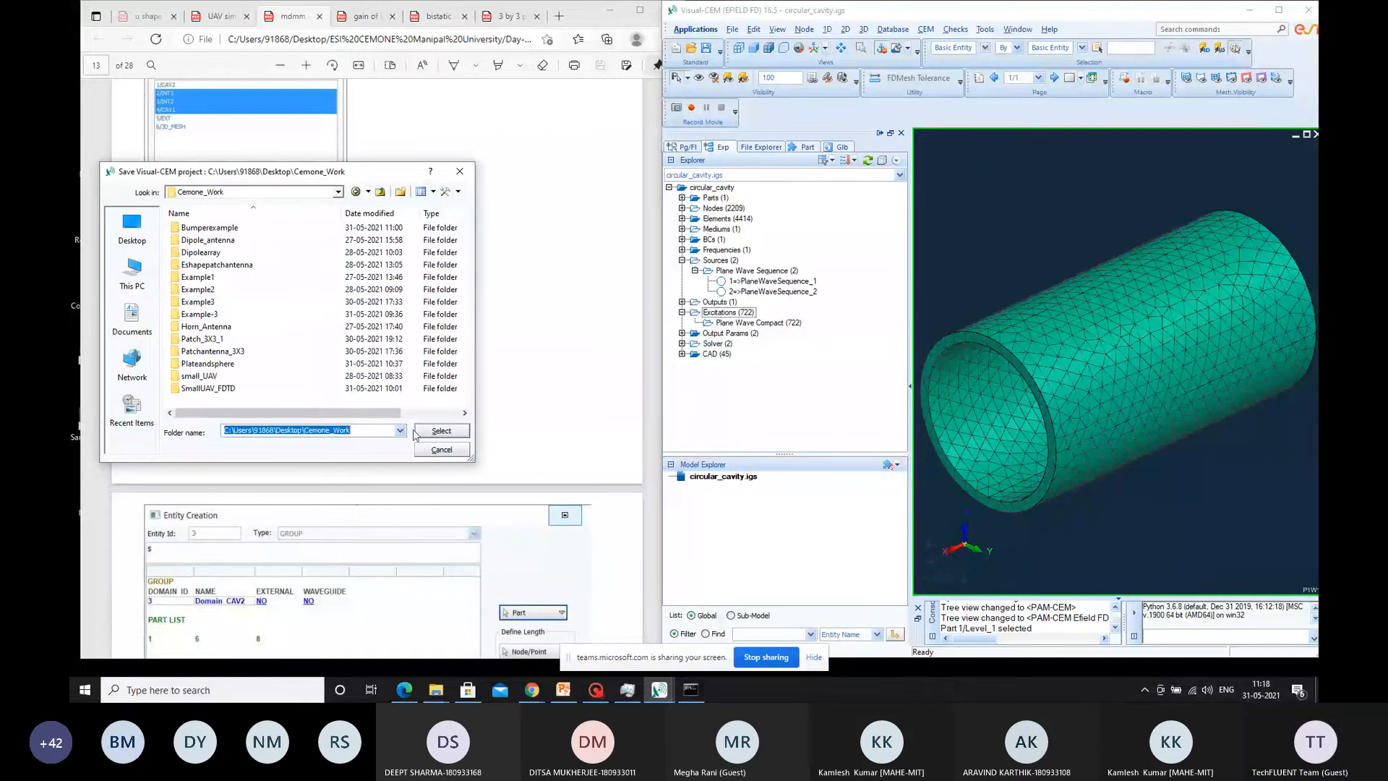
{"action": "right_click", "coordinate": [418, 397]}
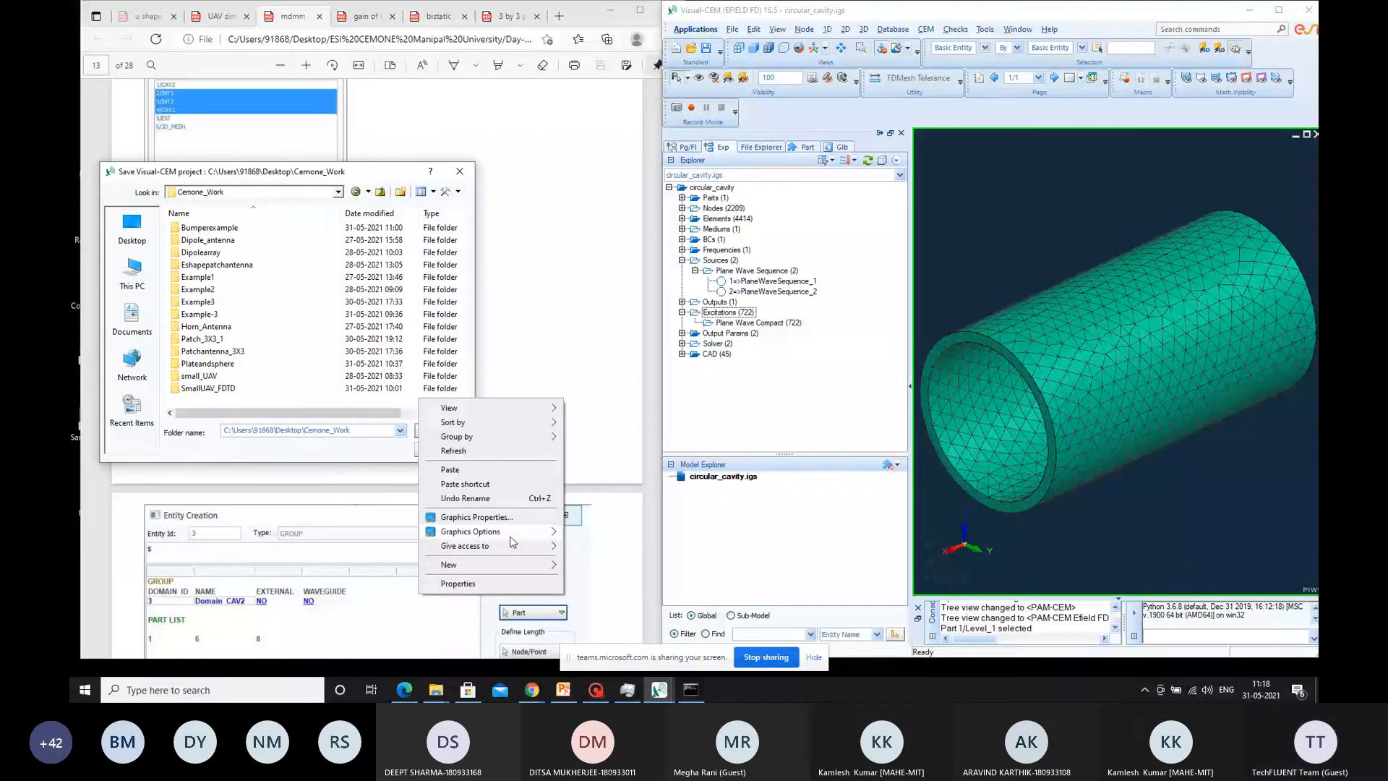
{"action": "left_click", "coordinate": [510, 564]}
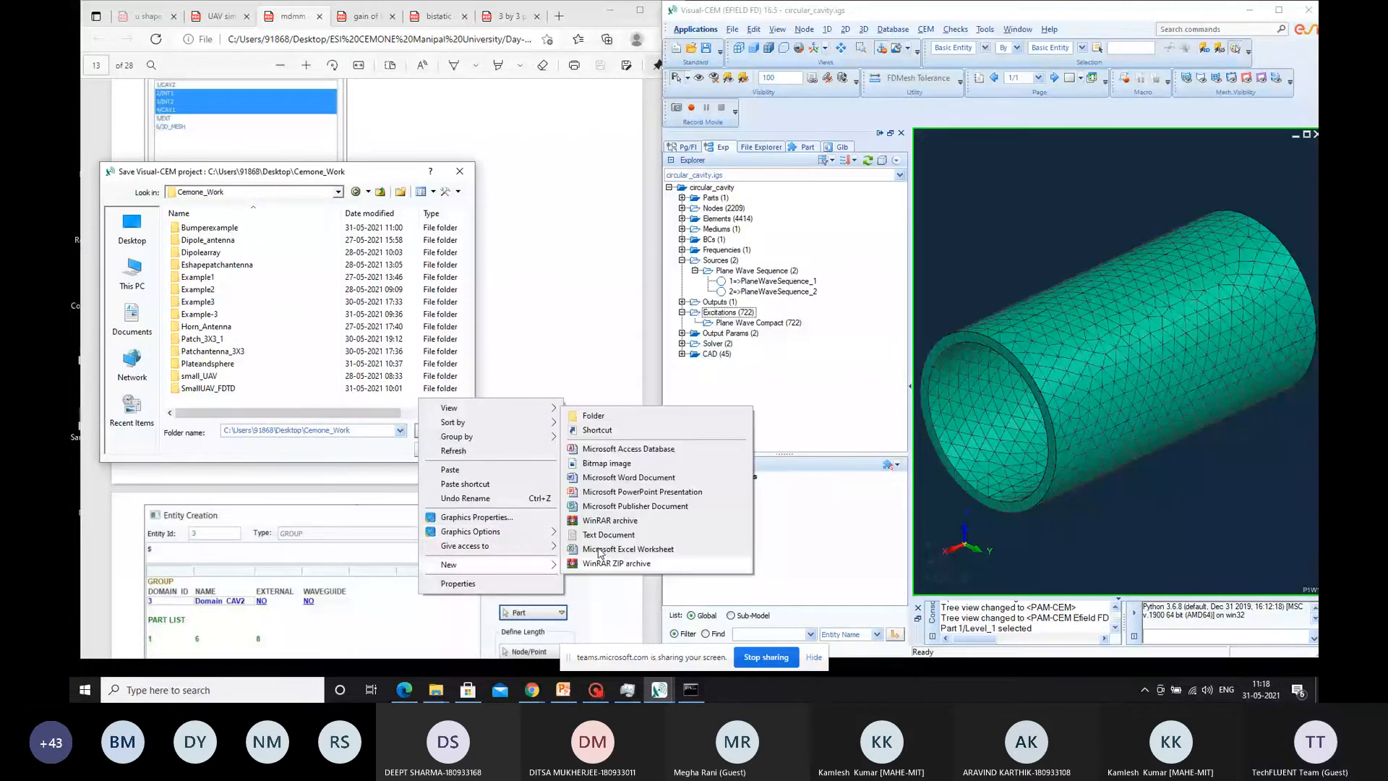
{"action": "left_click", "coordinate": [593, 416]}
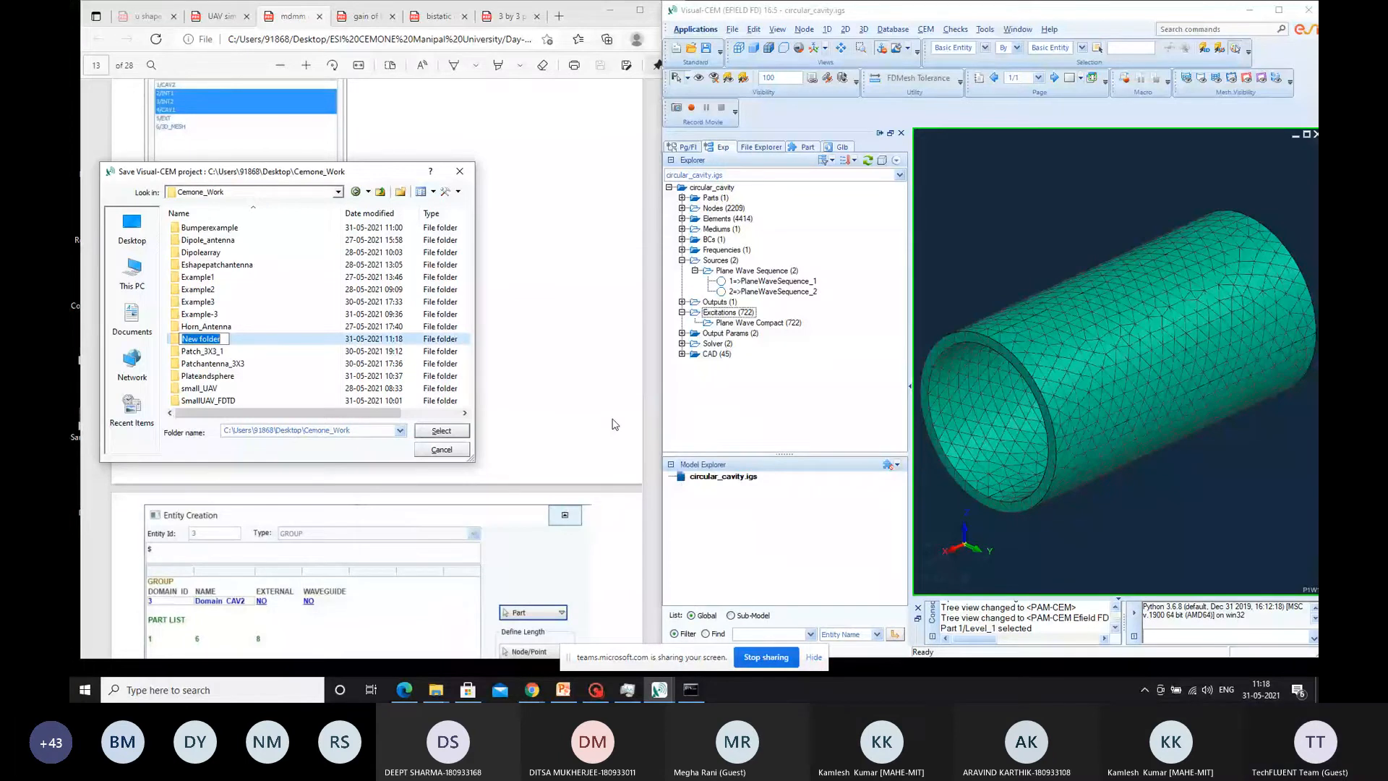
{"action": "type", "text": "MDMM"}
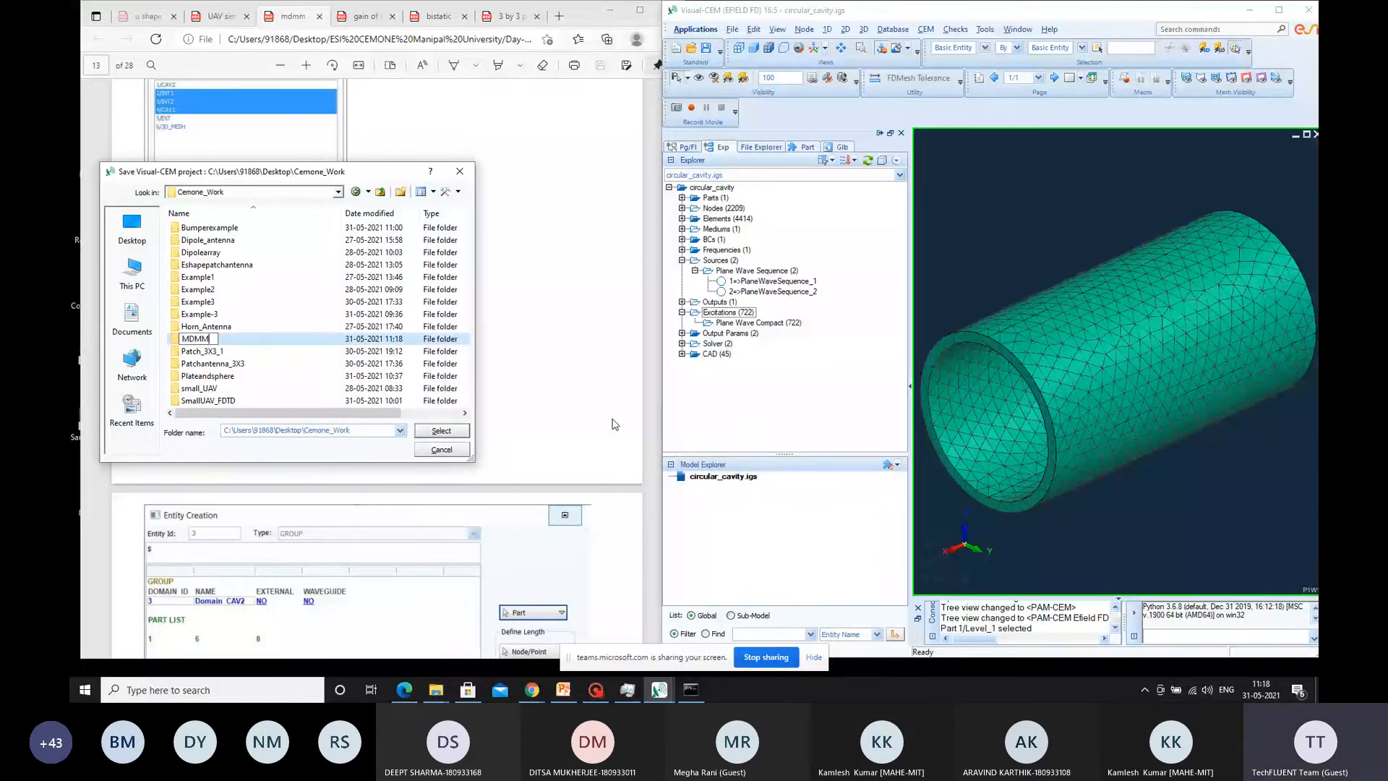
{"action": "type", "text": "_example"}
{"action": "key", "text": "Return"}
{"action": "left_click", "coordinate": [451, 430]}
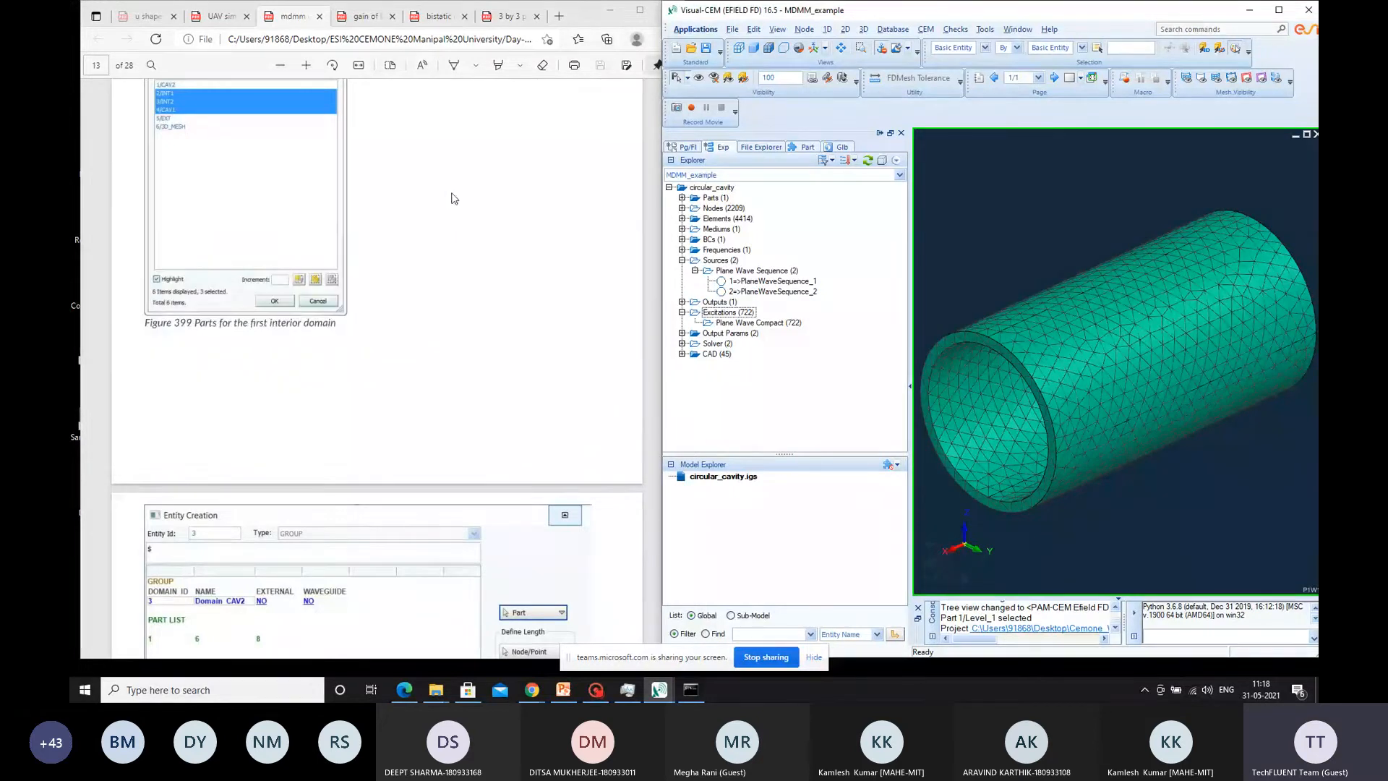
Step: Compare the meshed cavity, including its open end and interior, with the guide's full problem geometry and review the source and excitation settings
{"action": "scroll", "coordinate": [460, 376], "scroll_direction": "up", "scroll_amount": 5}
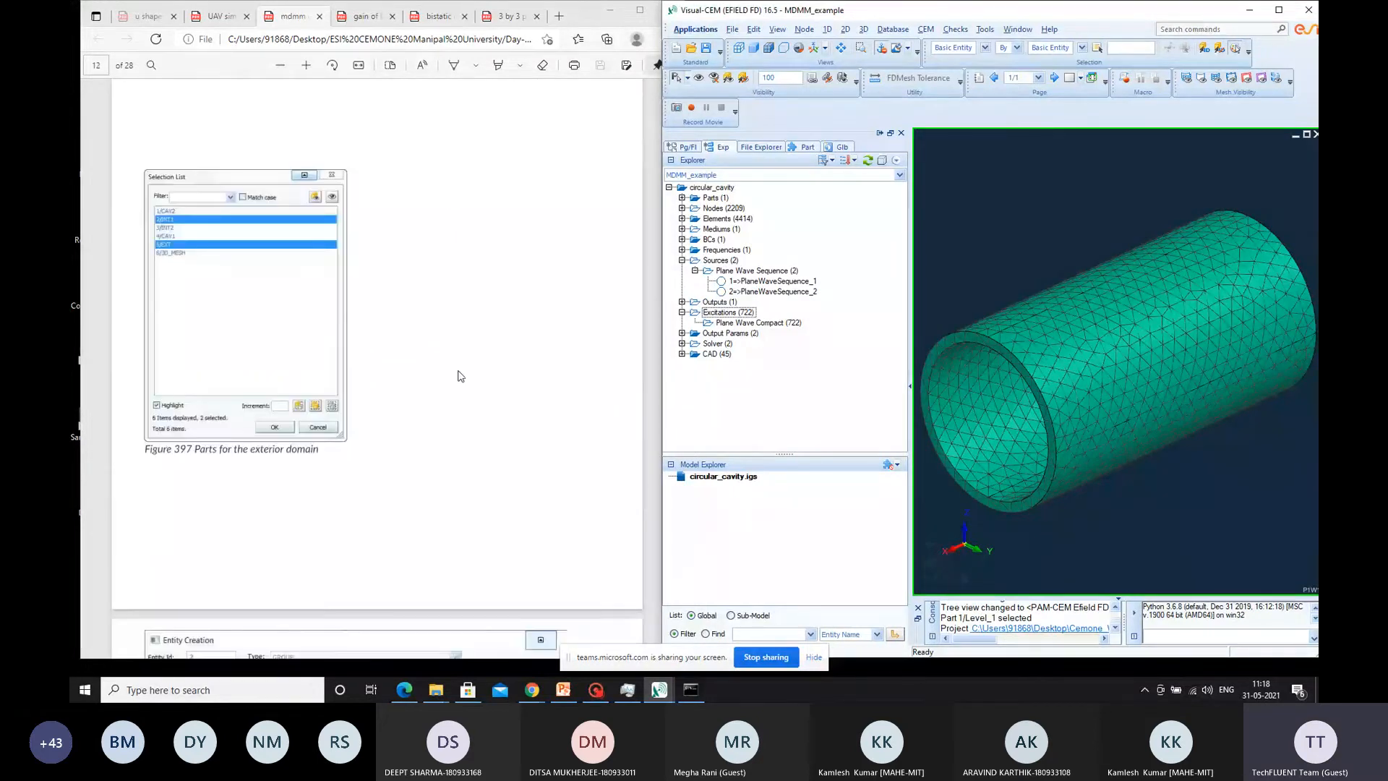
{"action": "scroll", "coordinate": [459, 376], "scroll_direction": "up", "scroll_amount": 20}
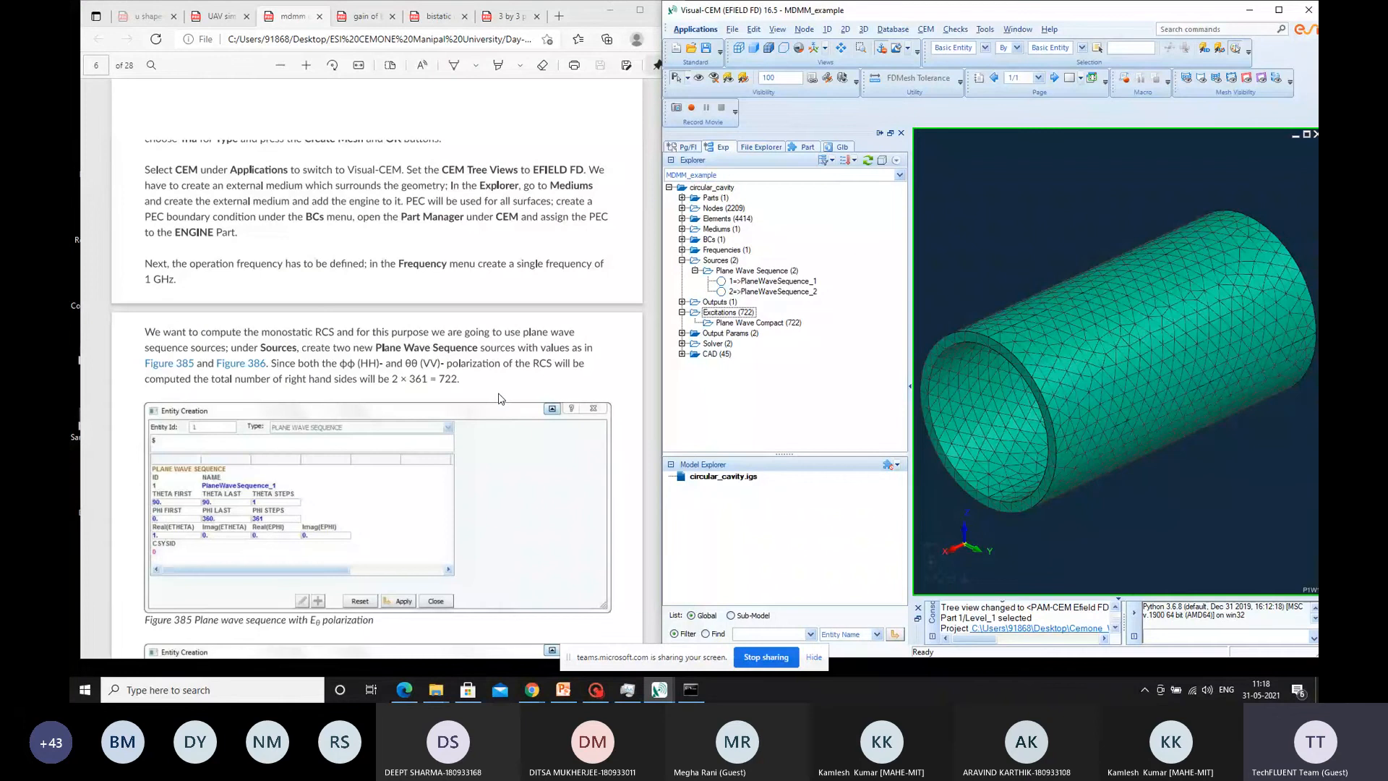
{"action": "scroll", "coordinate": [498, 398], "scroll_direction": "up", "scroll_amount": 5}
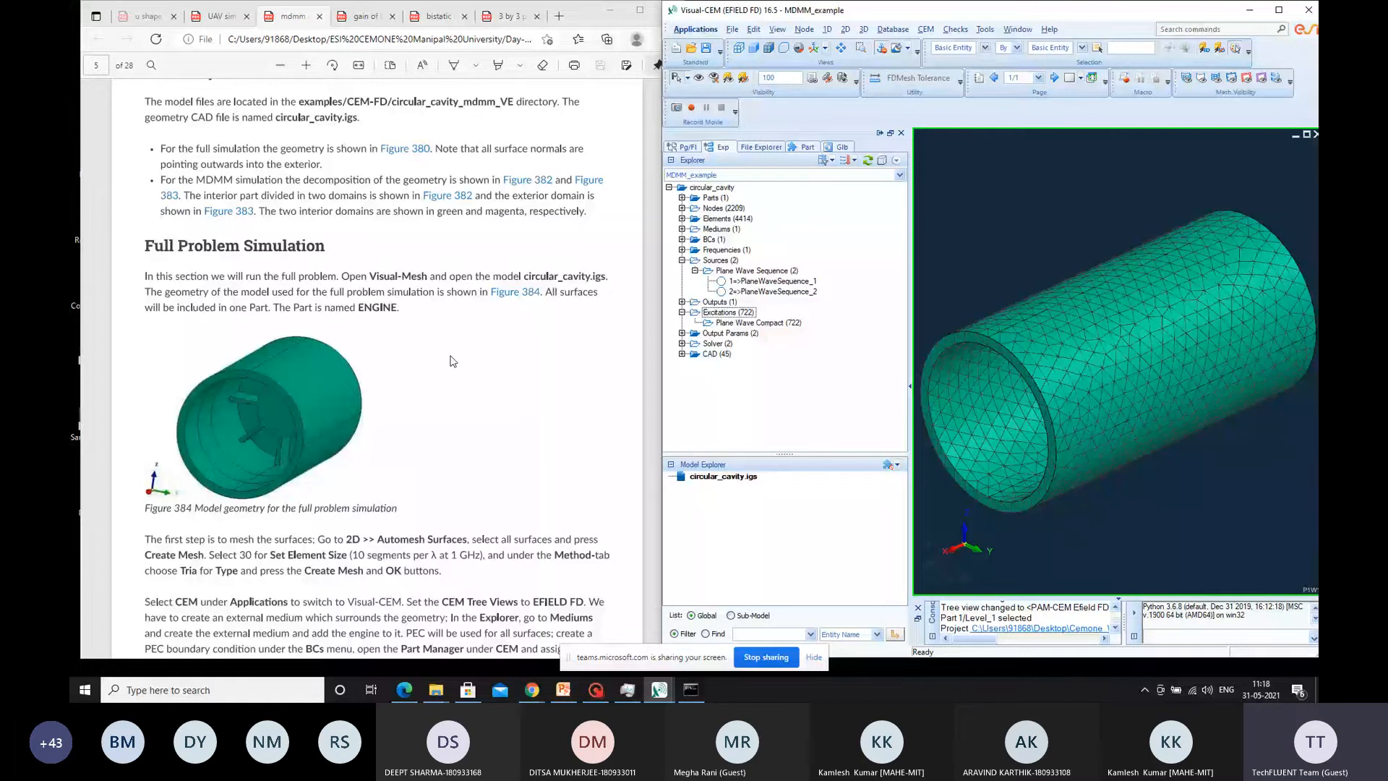
{"action": "middle_click_drag", "start_coordinate": [1077, 492], "coordinate": [1113, 397]}
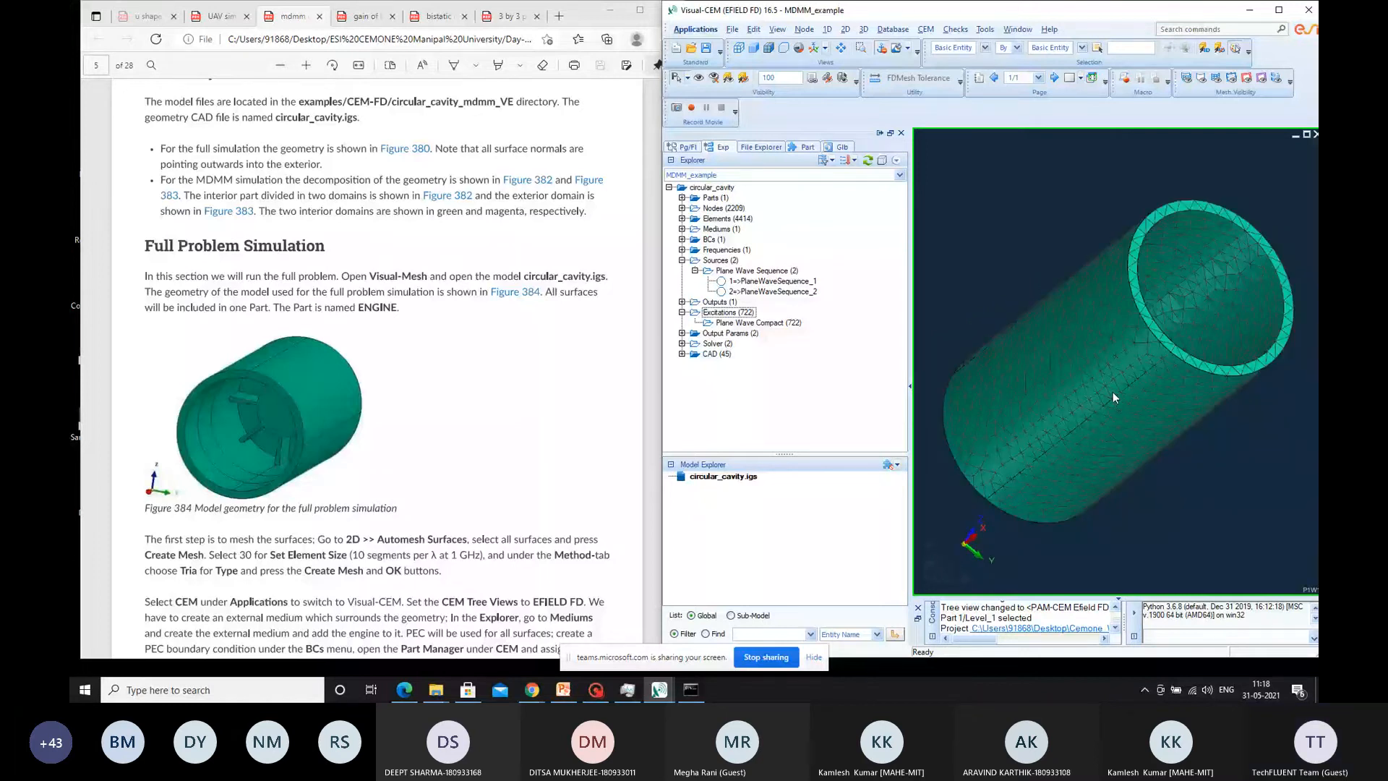
{"action": "middle_click_drag", "start_coordinate": [1114, 397], "coordinate": [1077, 477]}
{"action": "scroll", "coordinate": [311, 293], "scroll_direction": "down", "scroll_amount": 3}
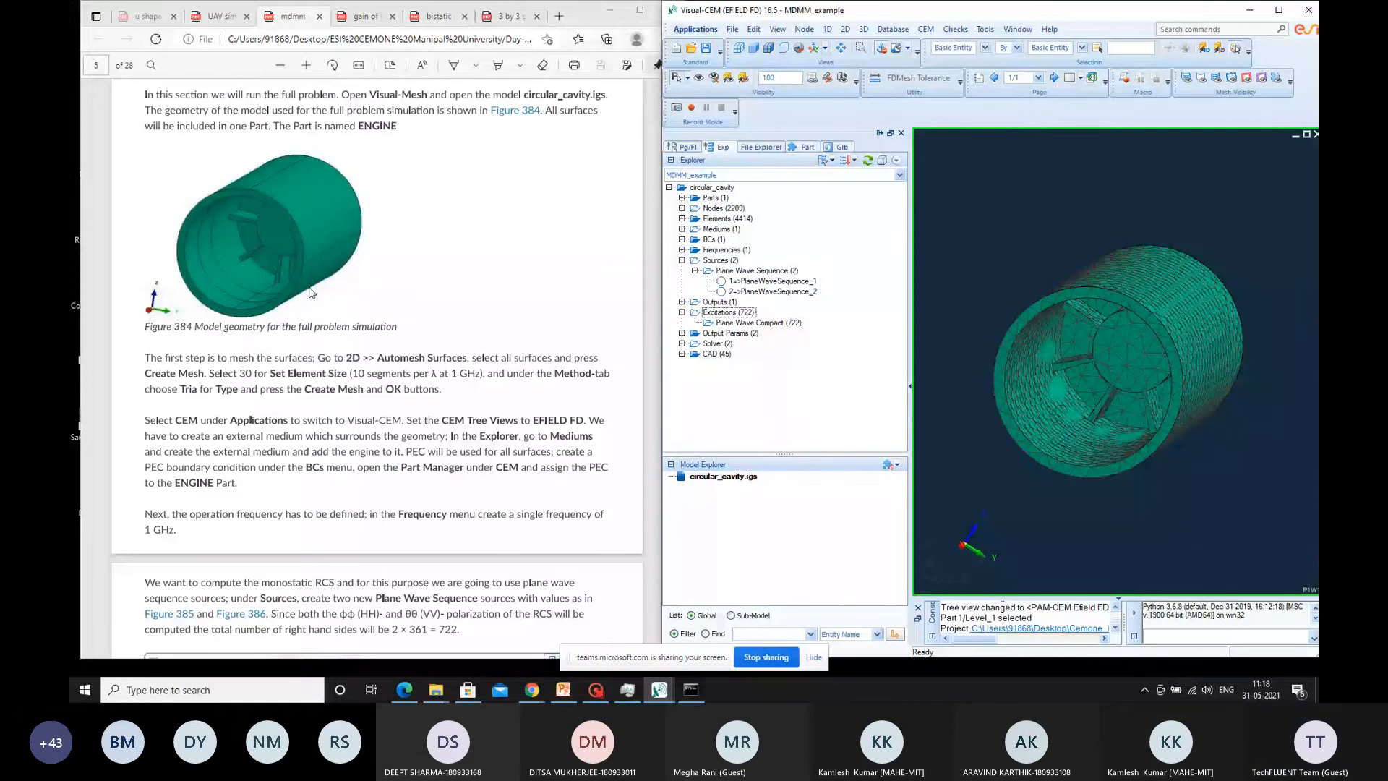
{"action": "scroll", "coordinate": [421, 285], "scroll_direction": "down", "scroll_amount": 9}
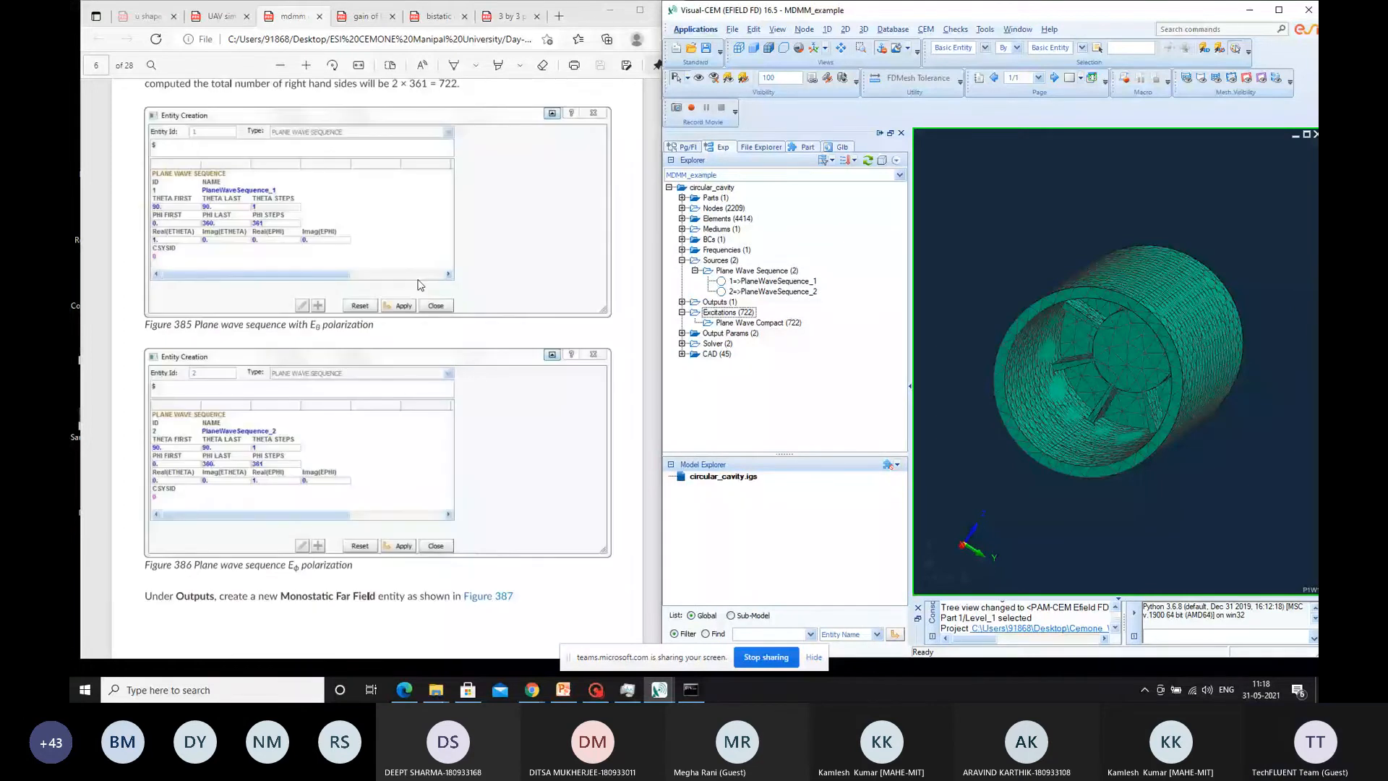
{"action": "scroll", "coordinate": [639, 316], "scroll_direction": "down", "scroll_amount": 10}
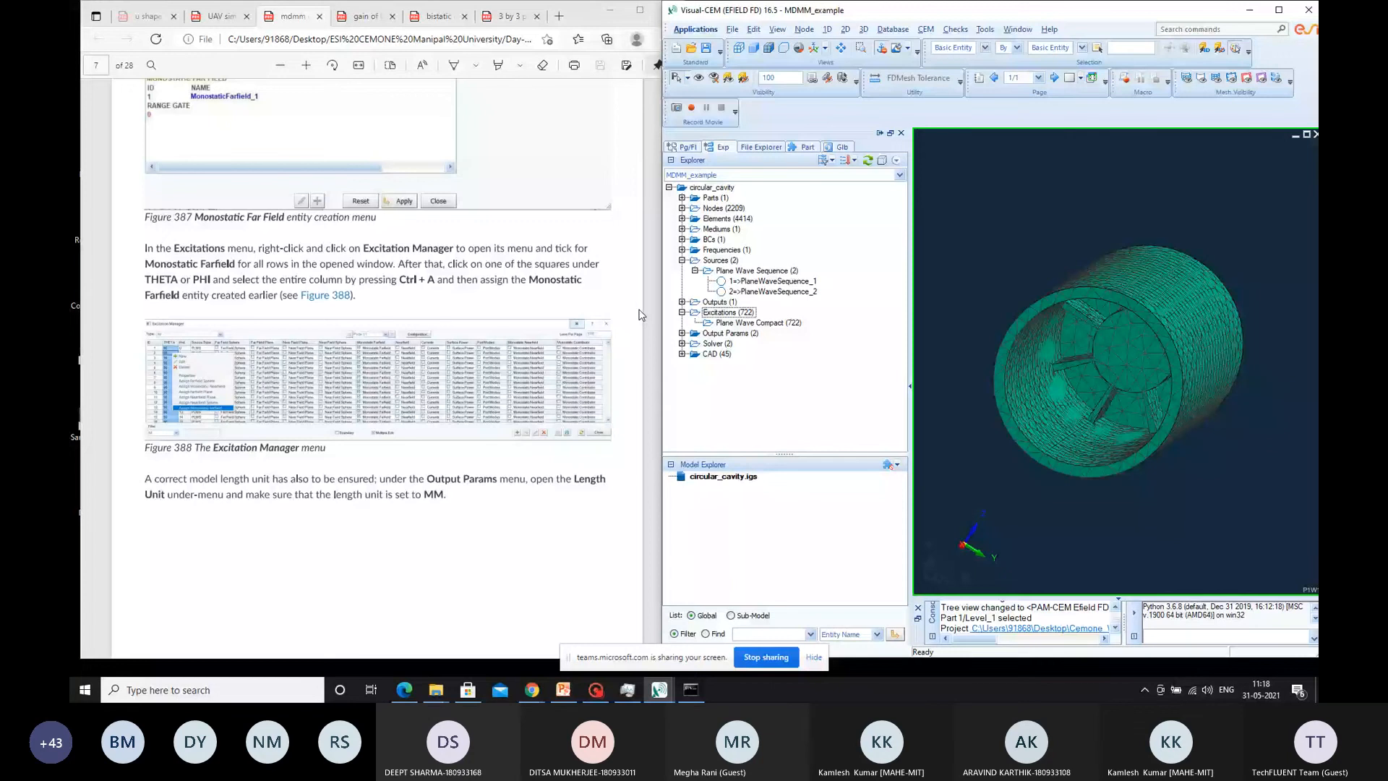
Step: Examine the guide's MDMM solution procedure, exterior and interior domain geometries, port settings and division of the cavity into parts
{"action": "scroll", "coordinate": [569, 347], "scroll_direction": "up", "scroll_amount": 20}
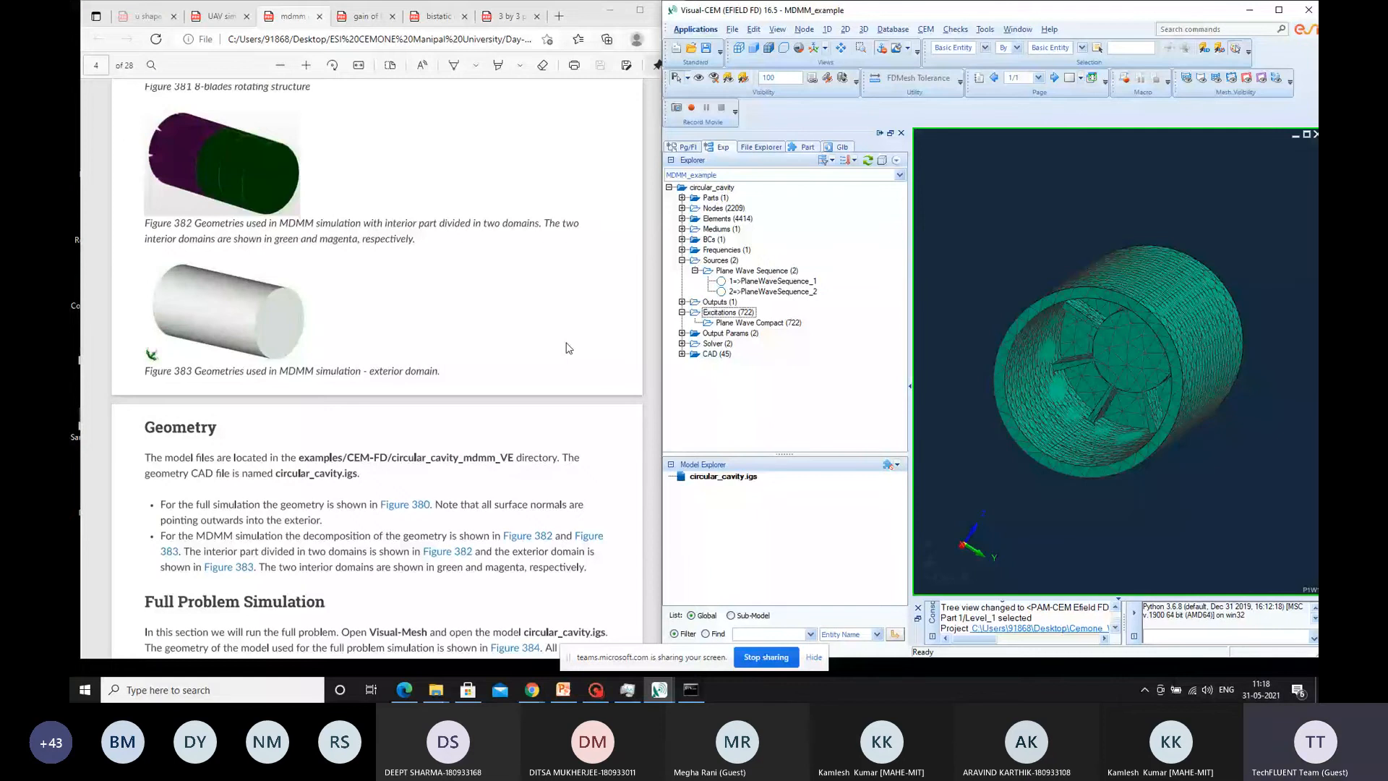
{"action": "scroll", "coordinate": [569, 347], "scroll_direction": "up", "scroll_amount": 15}
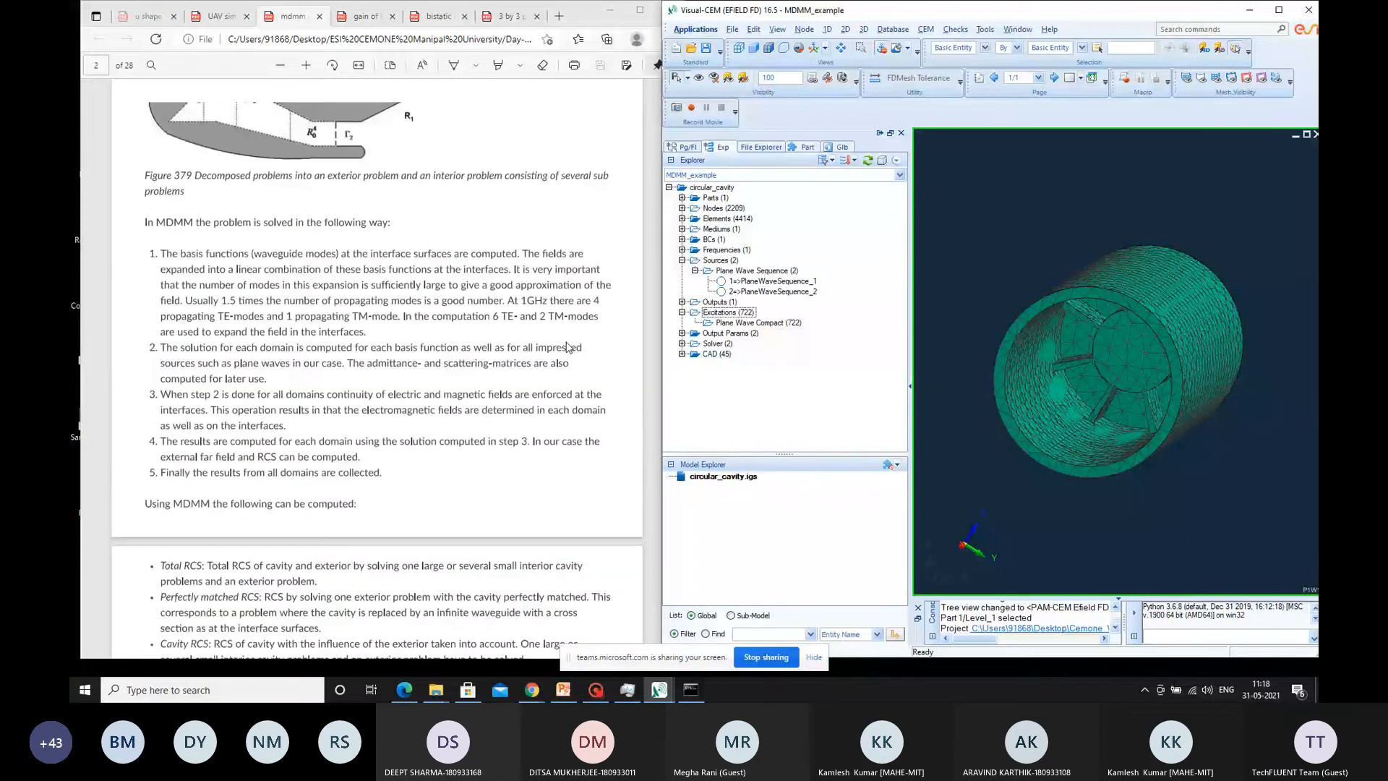
{"action": "scroll", "coordinate": [543, 313], "scroll_direction": "down", "scroll_amount": 20}
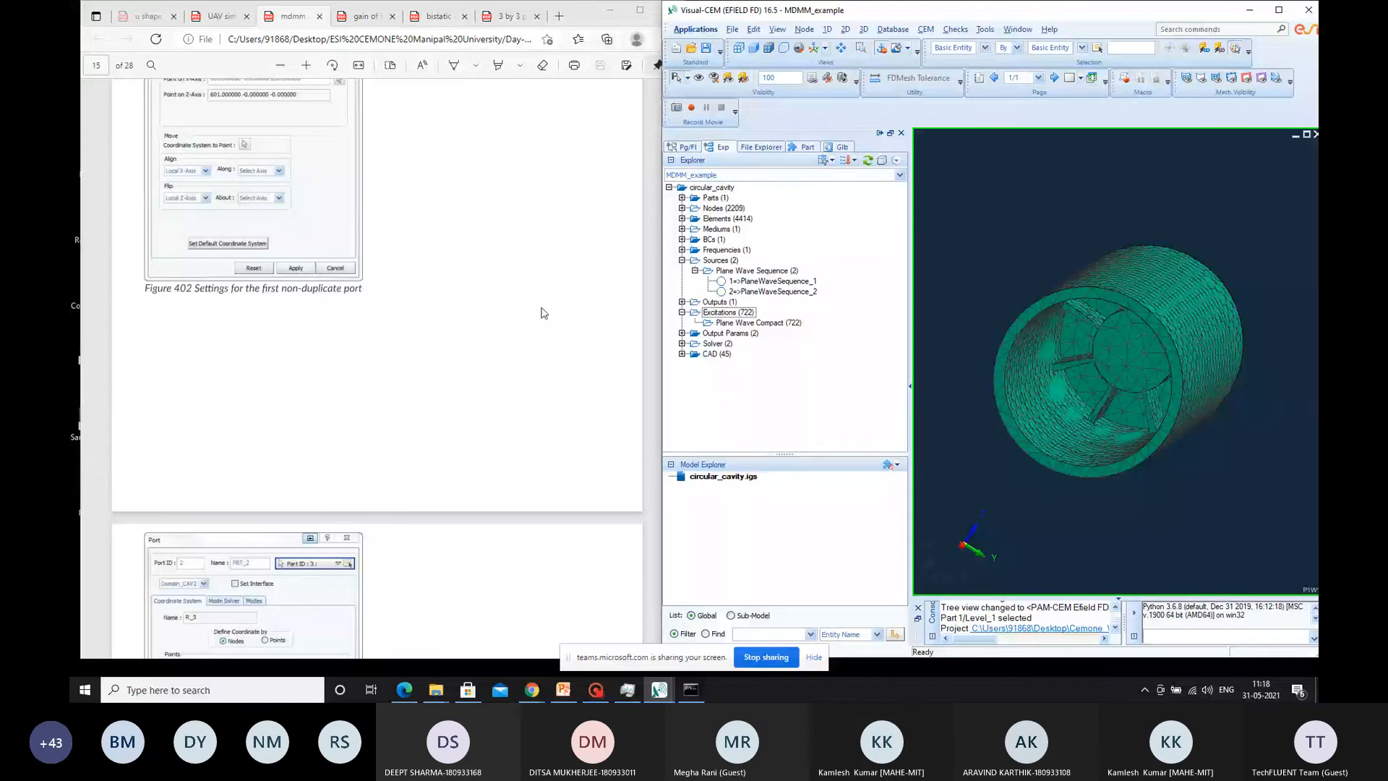
{"action": "scroll", "coordinate": [543, 313], "scroll_direction": "up", "scroll_amount": 10}
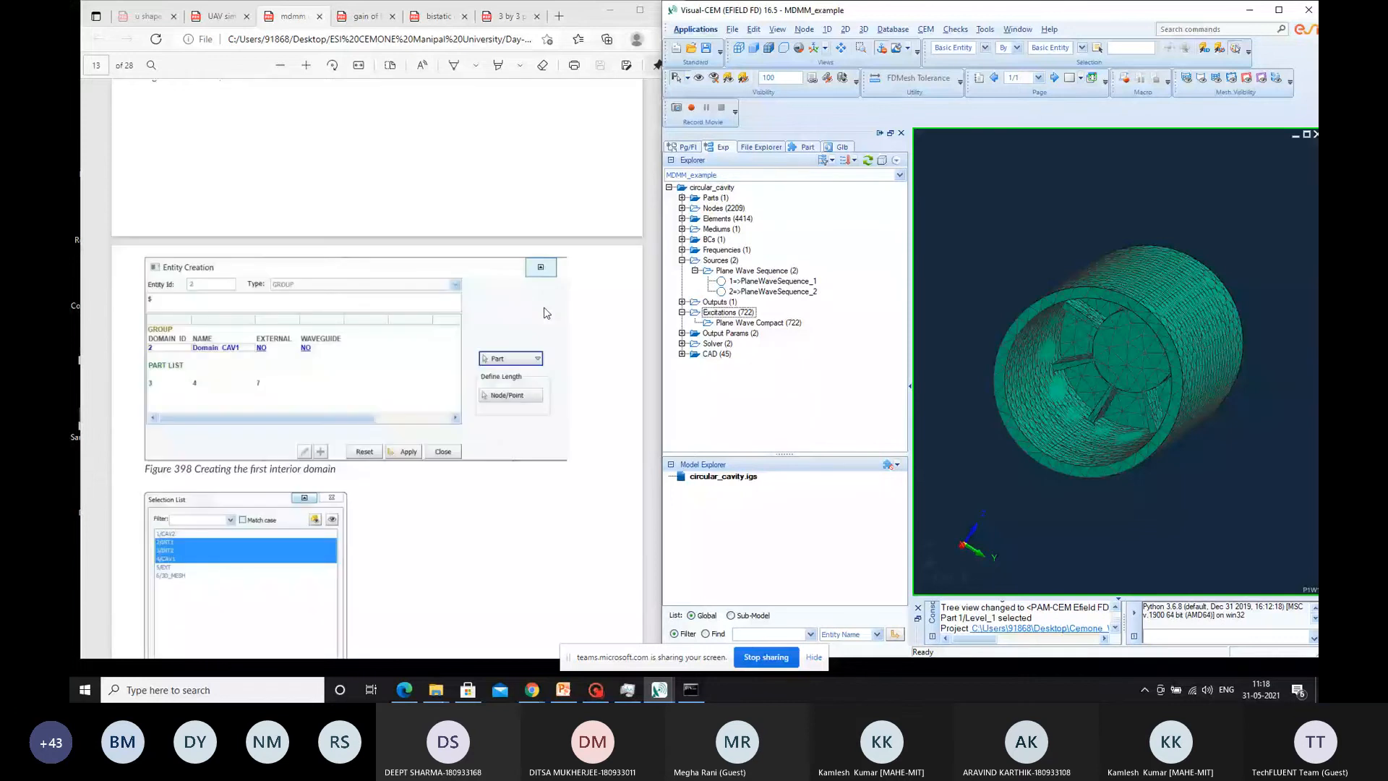
{"action": "scroll", "coordinate": [546, 313], "scroll_direction": "up", "scroll_amount": 15}
{"action": "scroll", "coordinate": [546, 313], "scroll_direction": "up", "scroll_amount": 3}
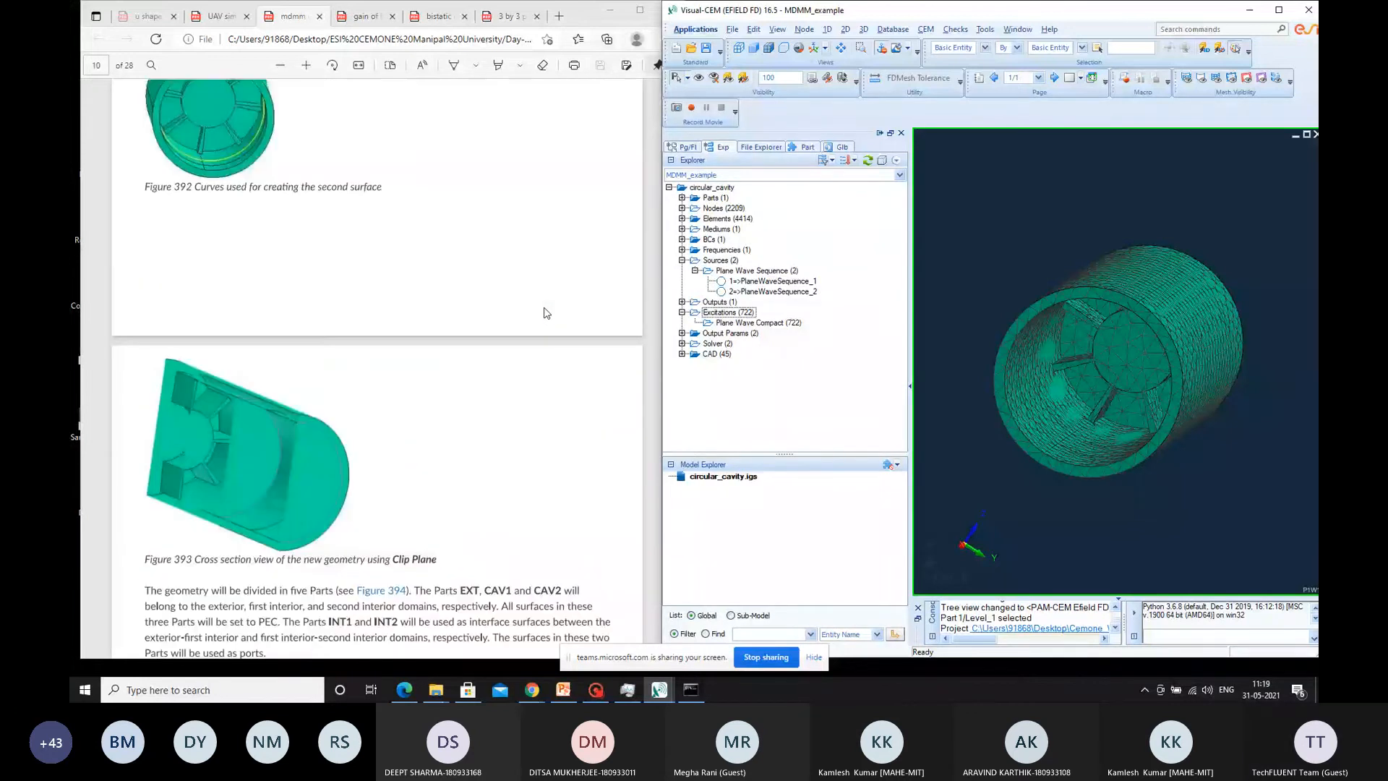
Step: Review the guide's project saving and MDMM simulation introduction, and examine the meshed cavity's outer wall, open end and interior
{"action": "scroll", "coordinate": [546, 313], "scroll_direction": "up", "scroll_amount": 10}
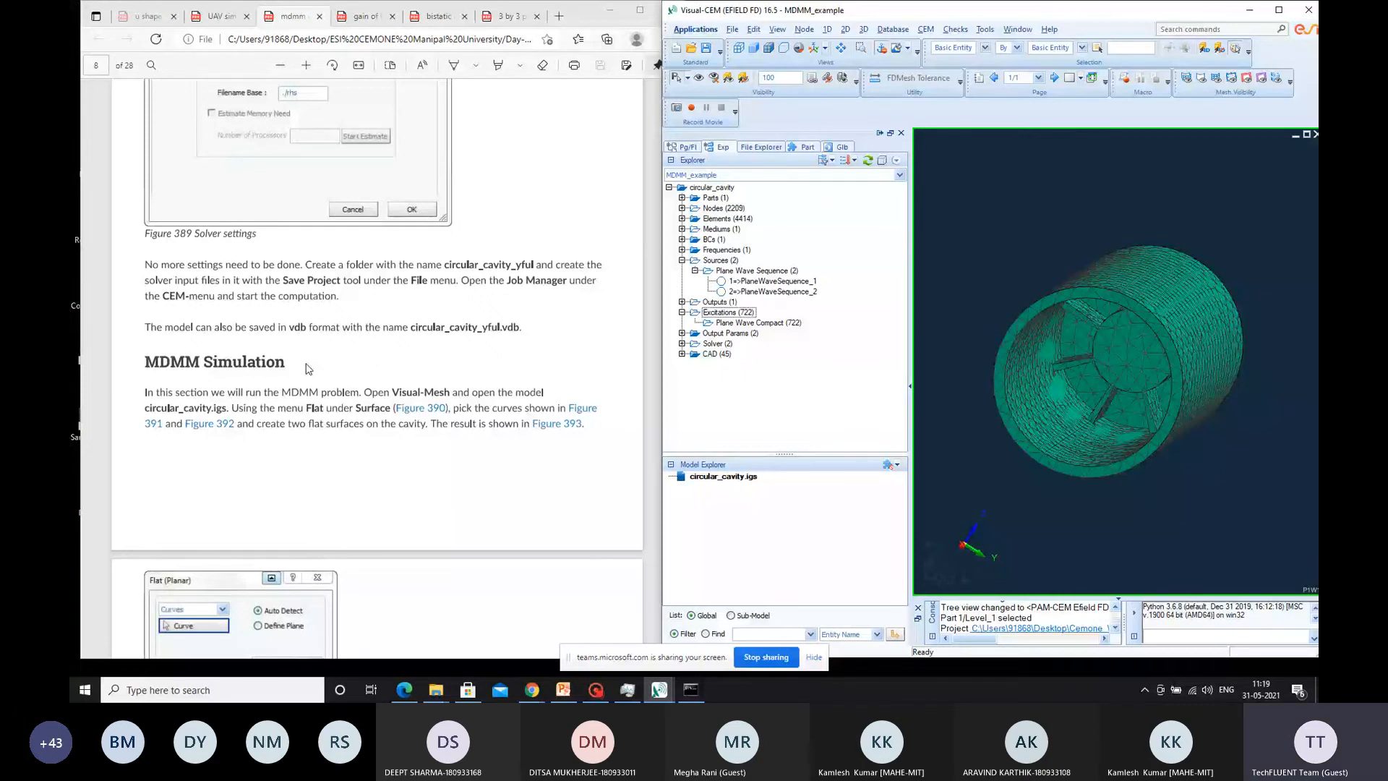
{"action": "scroll", "coordinate": [325, 449], "scroll_direction": "up", "scroll_amount": 2}
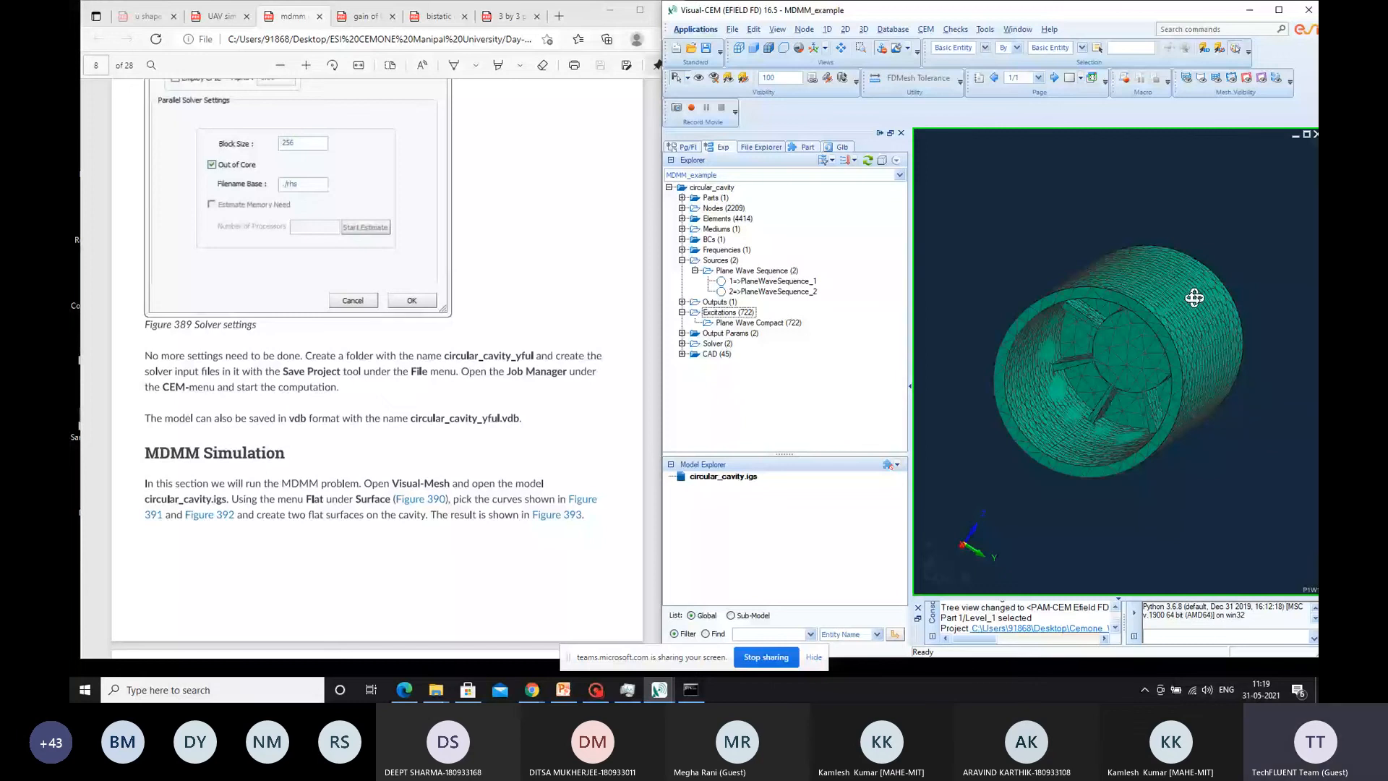
{"action": "middle_click_drag", "start_coordinate": [1194, 297], "coordinate": [1194, 315]}
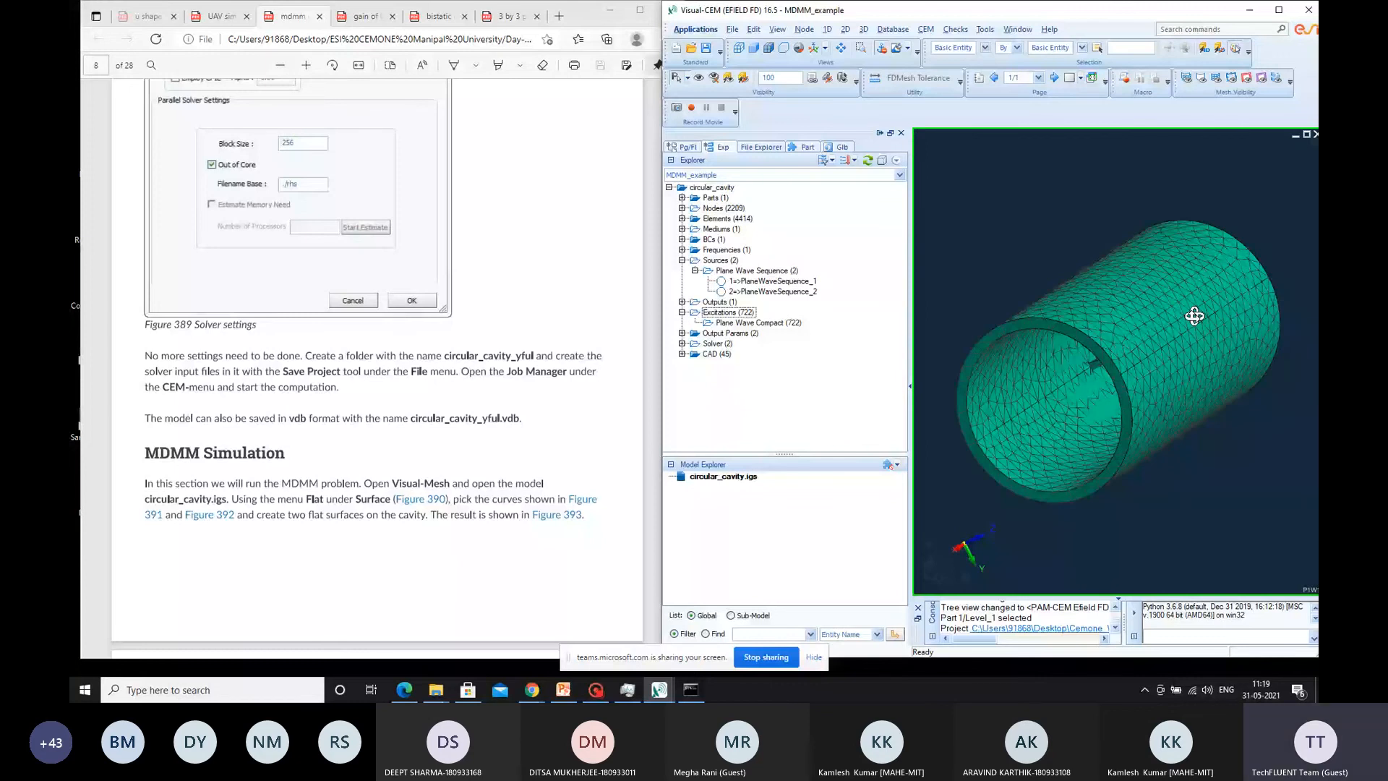
{"action": "middle_click_drag", "start_coordinate": [1194, 315], "coordinate": [1113, 318]}
{"action": "left_click", "coordinate": [691, 690]}
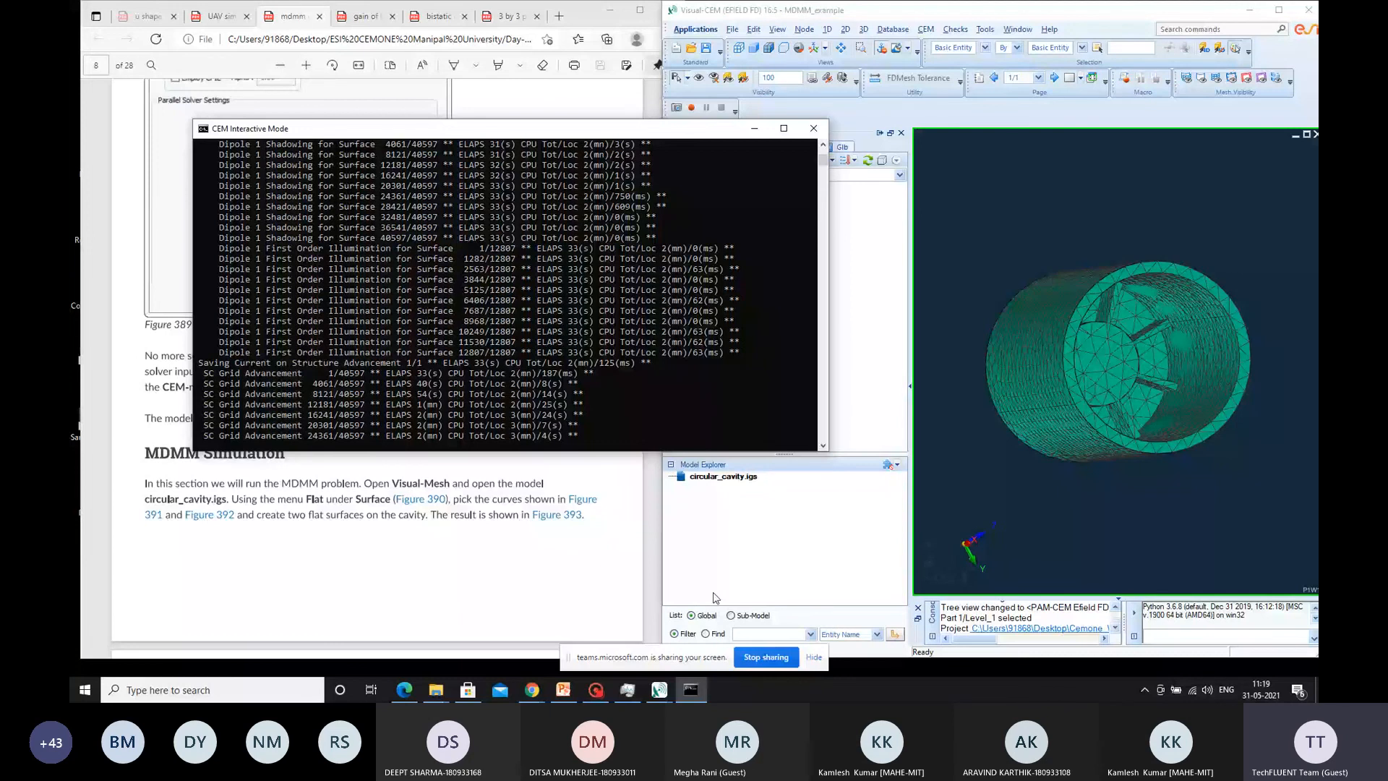
{"action": "left_click", "coordinate": [683, 57]}
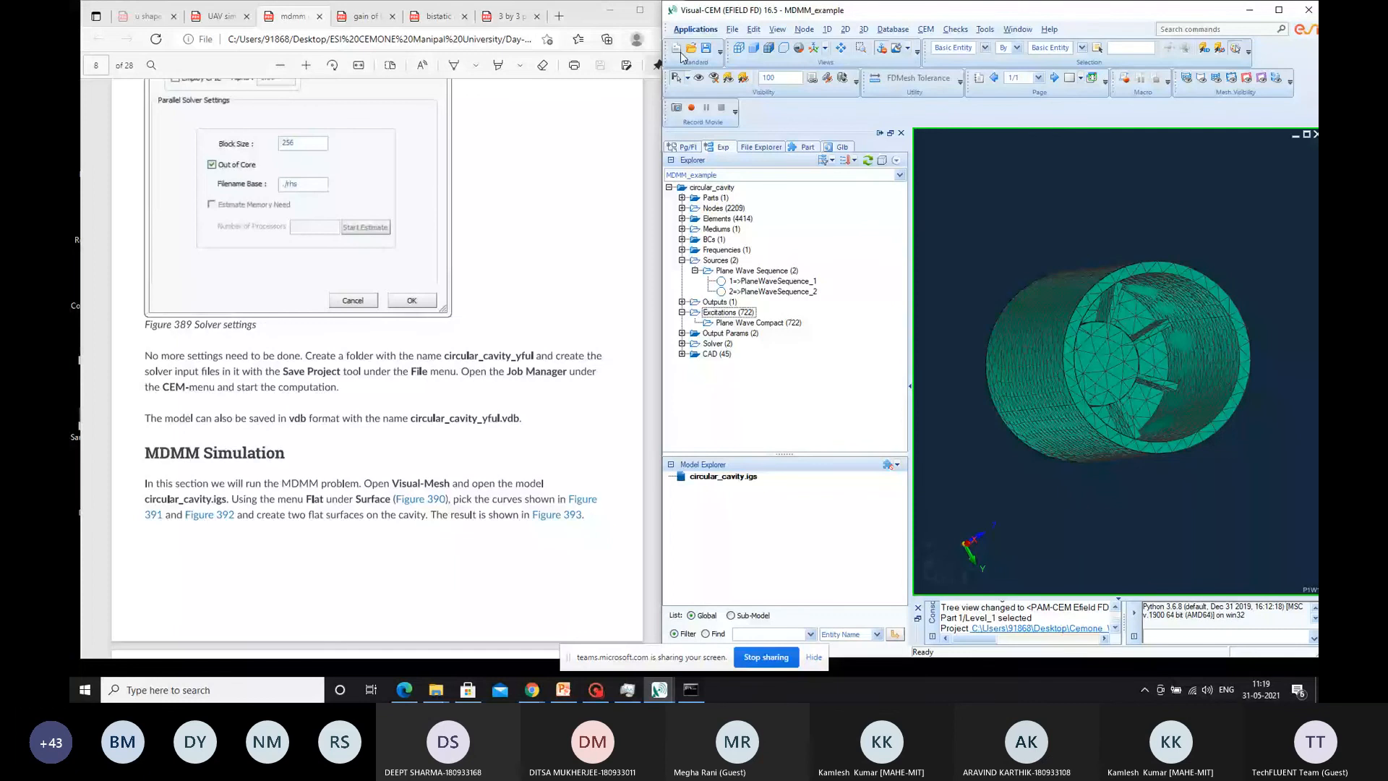
Step: Minimize the MDMM_example project and the tutorial guide, and start another Visual-CEM session
{"action": "left_click", "coordinate": [1249, 10]}
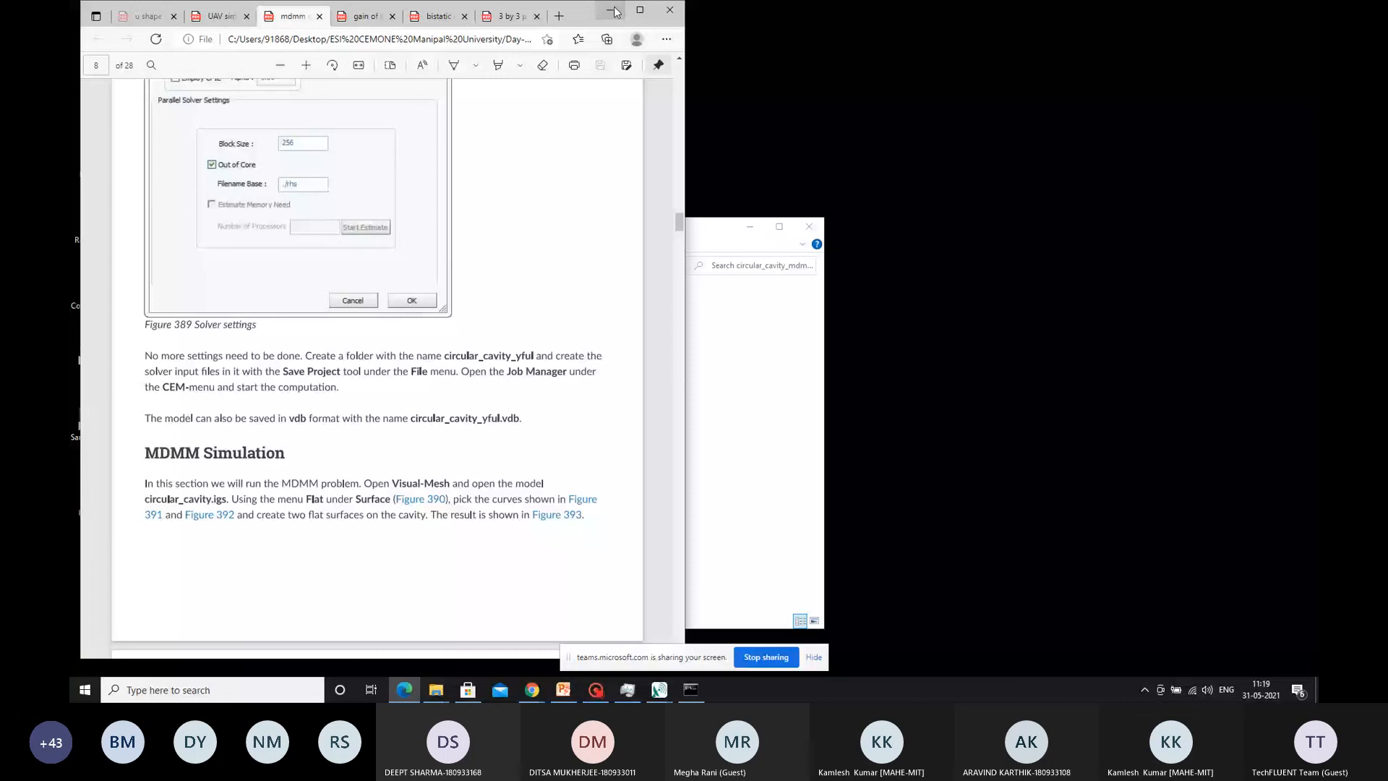
{"action": "scroll", "coordinate": [615, 12], "scroll_direction": "down", "scroll_amount": 20}
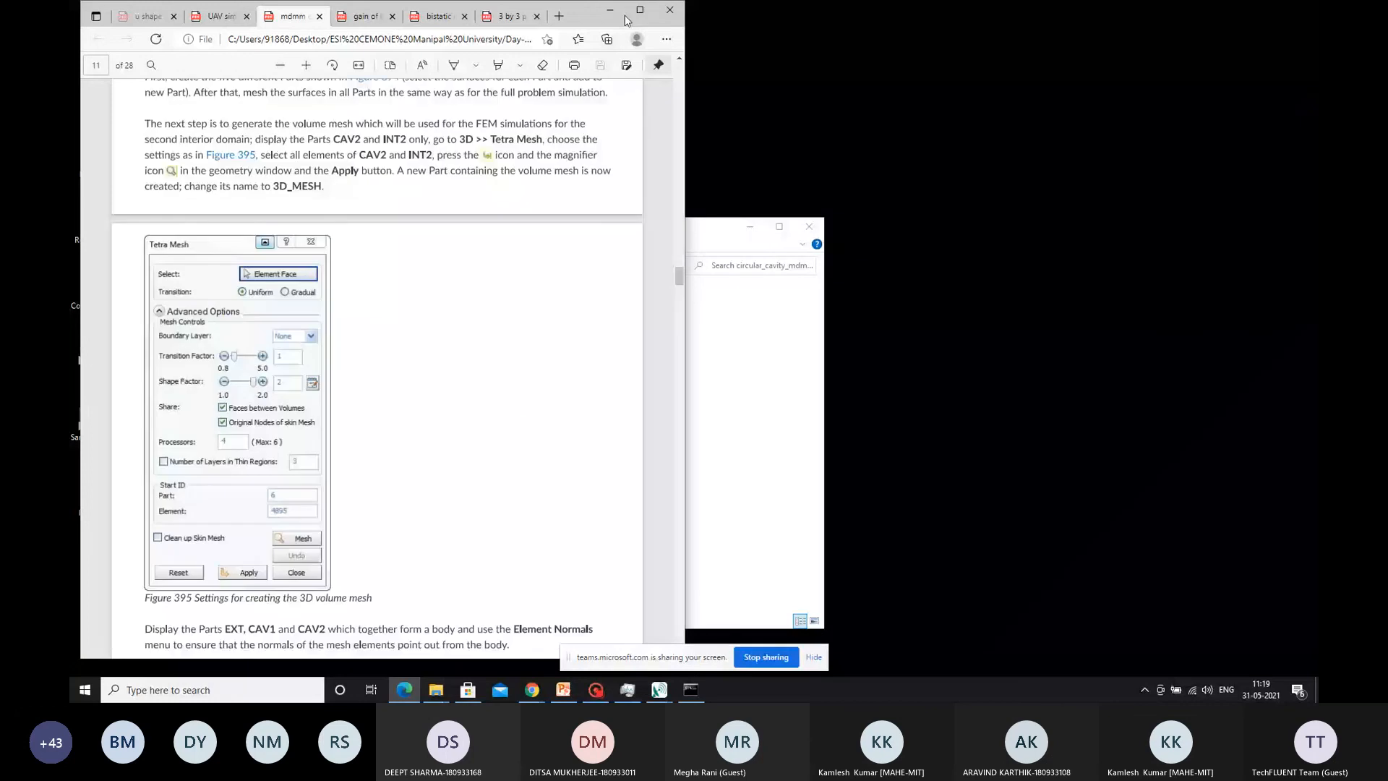
{"action": "left_click", "coordinate": [623, 17]}
{"action": "mouse_move", "coordinate": [658, 696]}
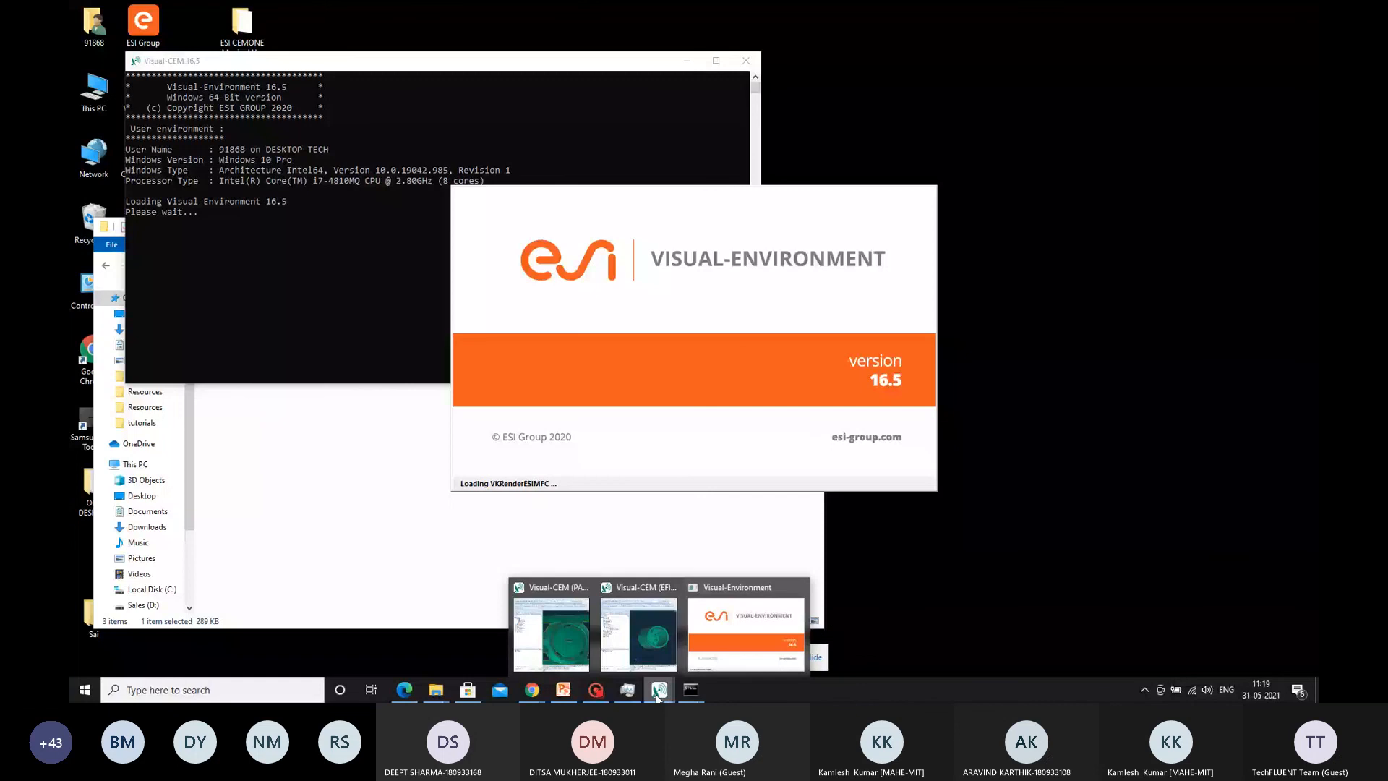